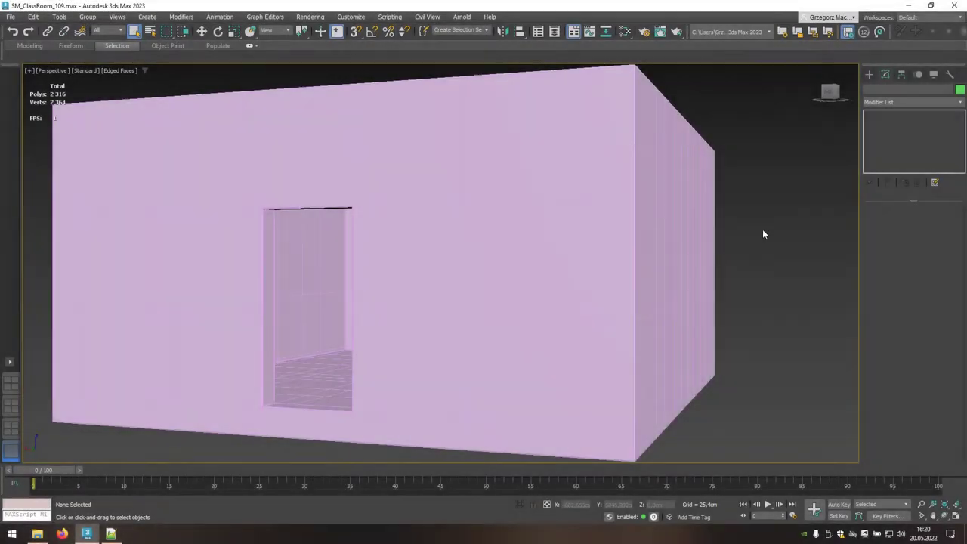
- Select the classroom box in the Perspective viewport to show its Editable Poly stack
{"action": "left_click", "coordinate": [697, 243]}
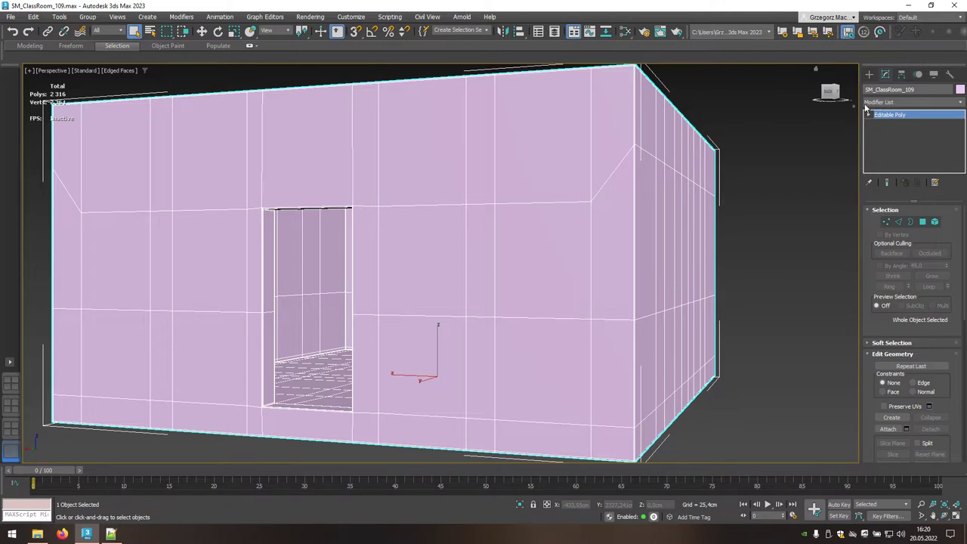
- Apply an Unwrap UVW modifier from the Modifier List onto the classroom's Editable Poly
{"action": "left_click", "coordinate": [960, 103]}
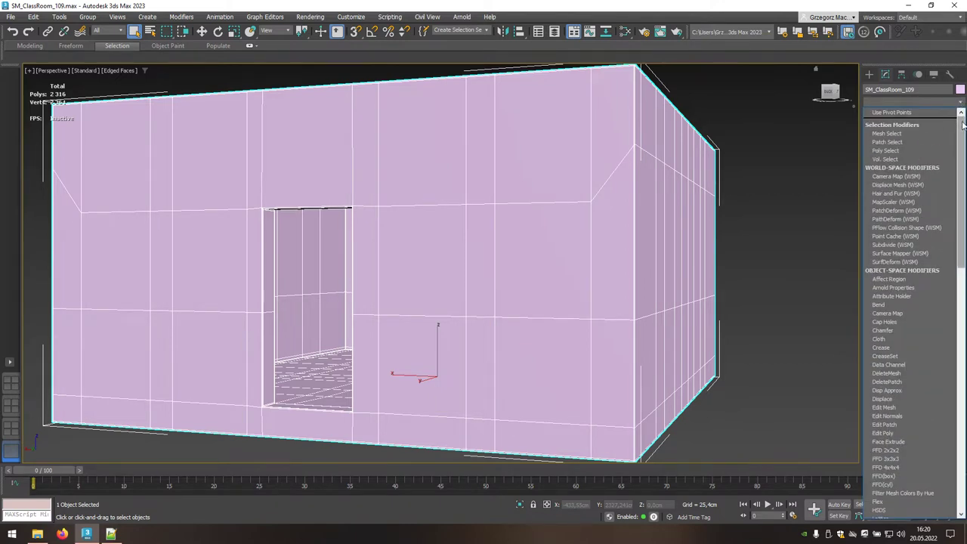
{"action": "left_click_drag", "start_coordinate": [962, 125], "coordinate": [961, 366]}
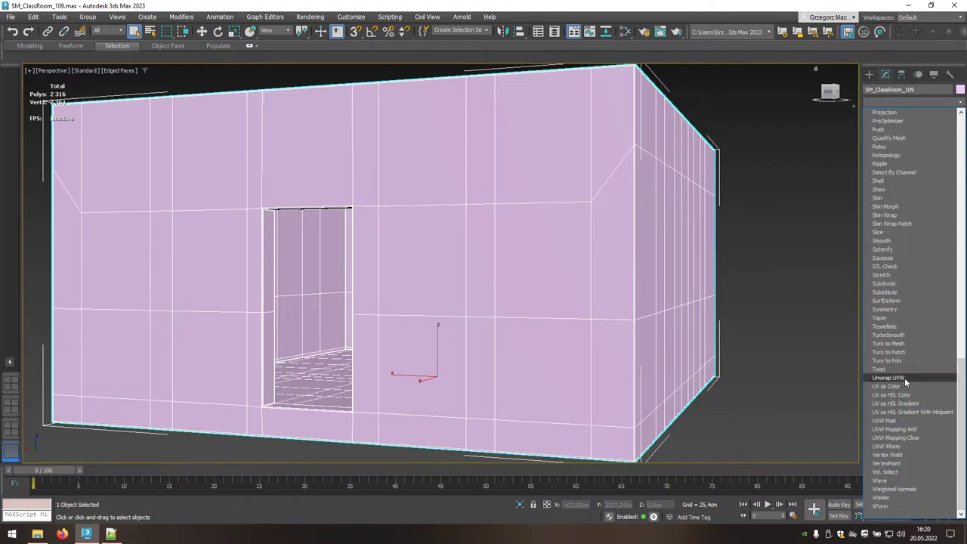
{"action": "left_click", "coordinate": [867, 377]}
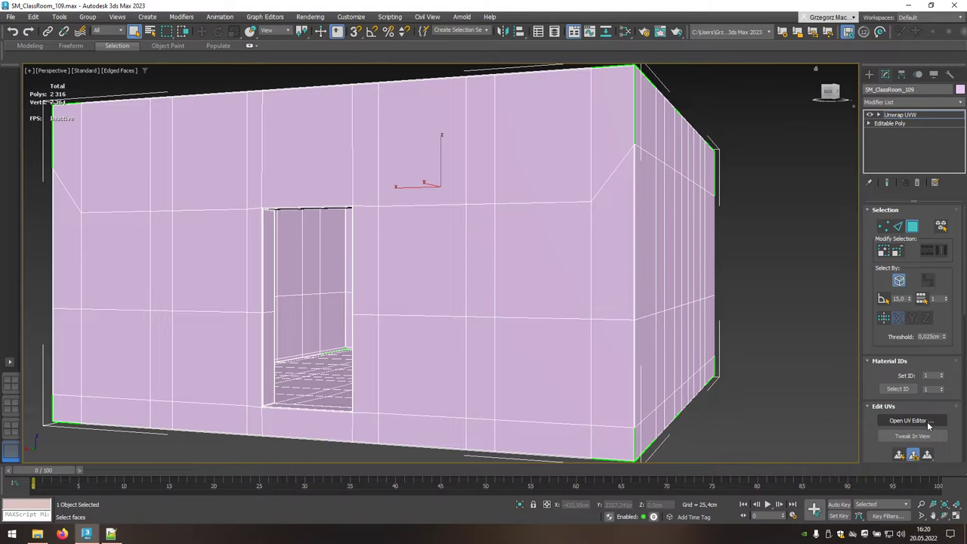
- In the UV editor, apply Flatten Mapping with defaults (45 threshold, 0.001 spacing) to all UVs
{"action": "left_click", "coordinate": [886, 423]}
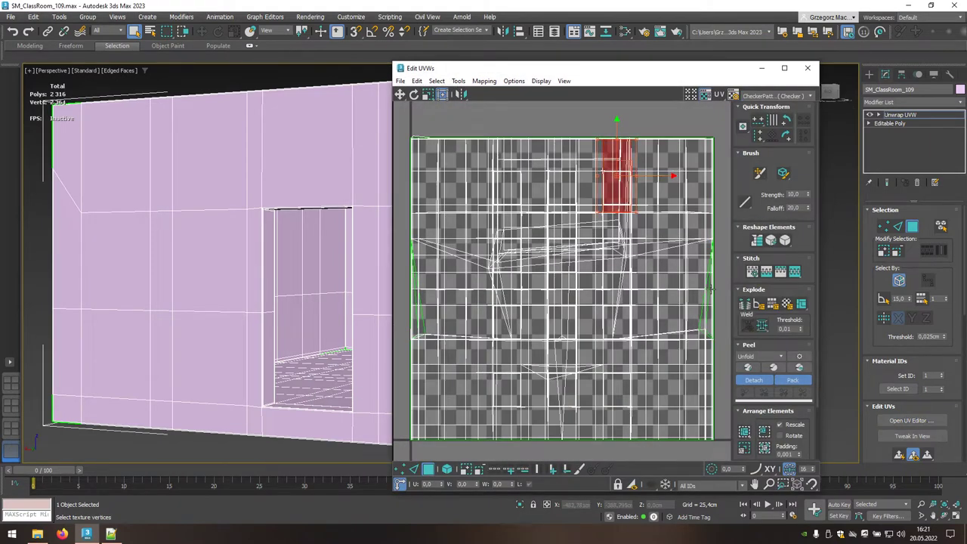
{"action": "left_click", "coordinate": [504, 119]}
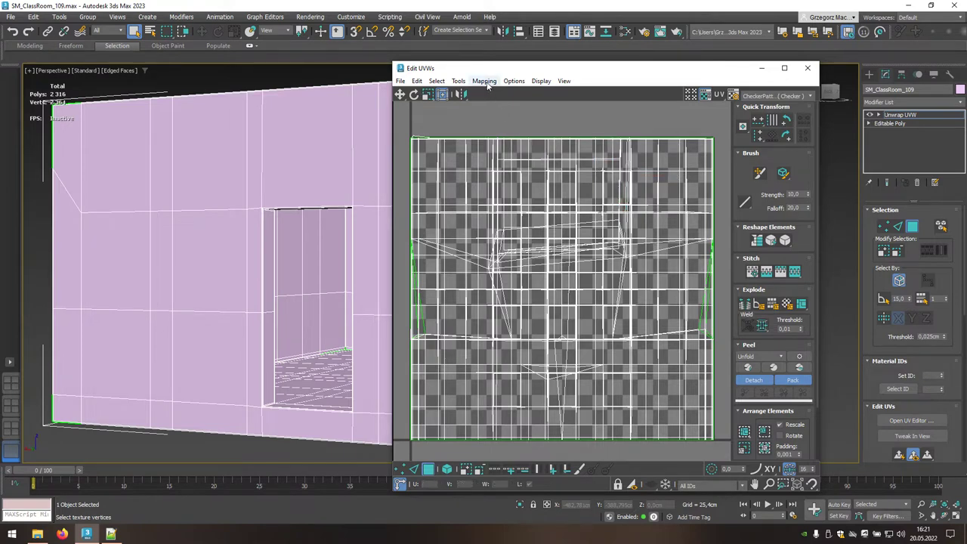
{"action": "left_click", "coordinate": [494, 83]}
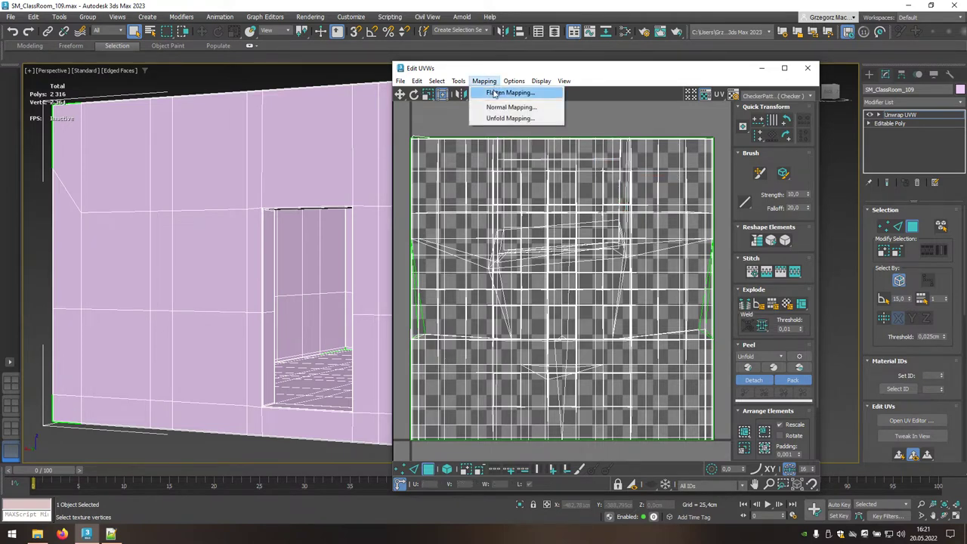
{"action": "left_click", "coordinate": [542, 93]}
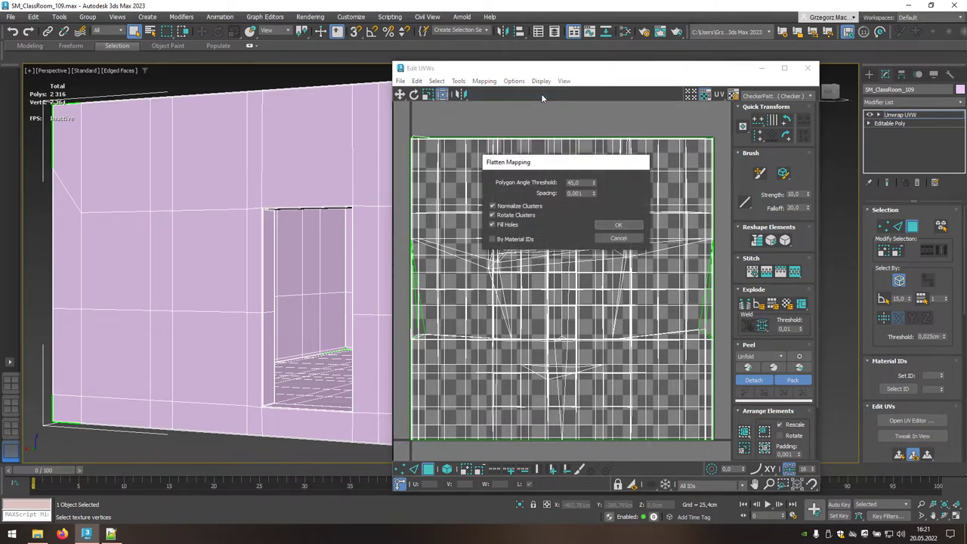
{"action": "left_click", "coordinate": [617, 226]}
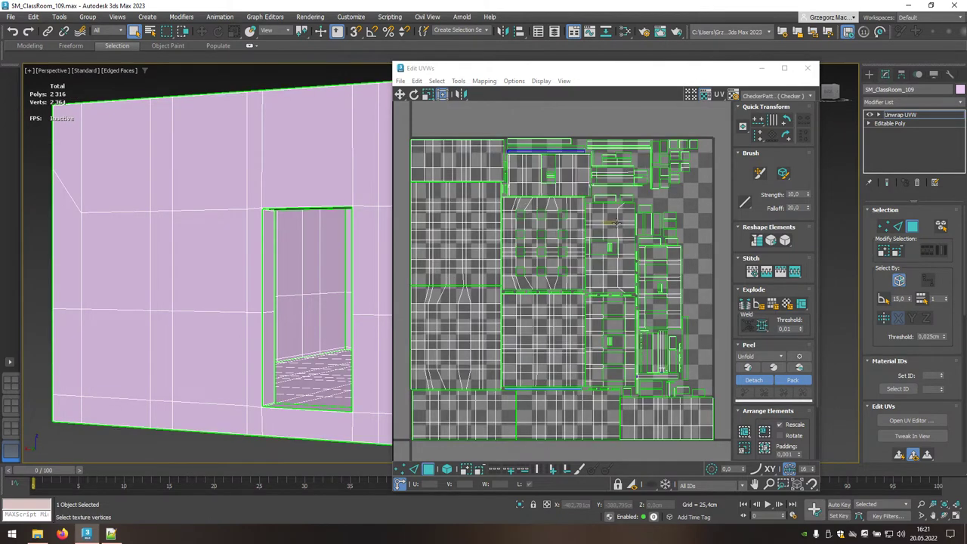
- Select the large wall UV element and move it outside the 0–1 square to the right
{"action": "left_click", "coordinate": [318, 150]}
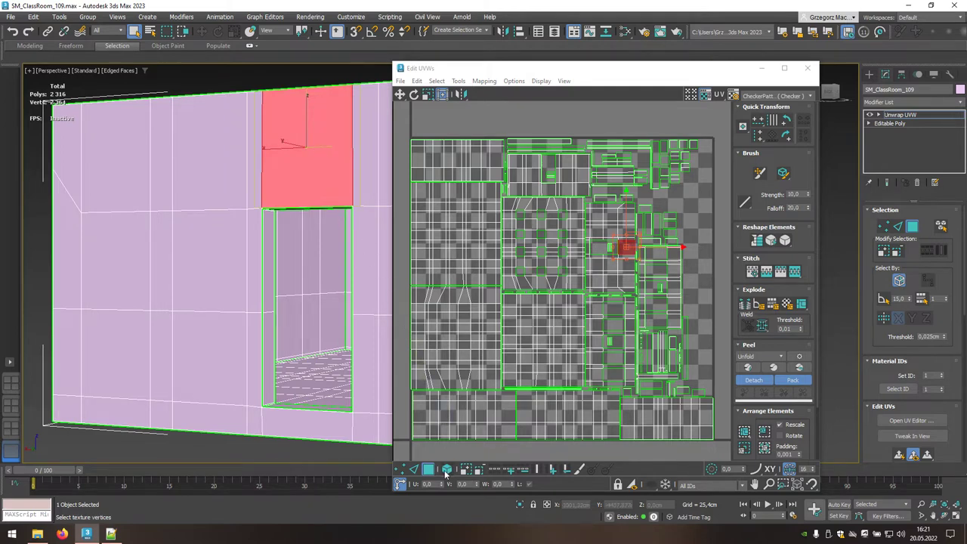
{"action": "left_click", "coordinate": [448, 470]}
{"action": "left_click", "coordinate": [608, 280]}
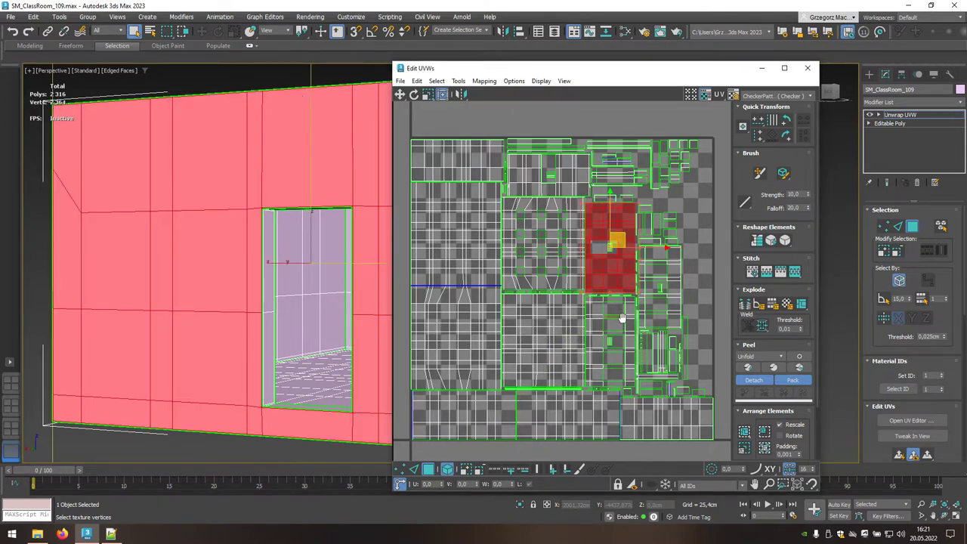
{"action": "middle_click_drag", "start_coordinate": [624, 320], "coordinate": [479, 319]}
{"action": "key", "text": "w"}
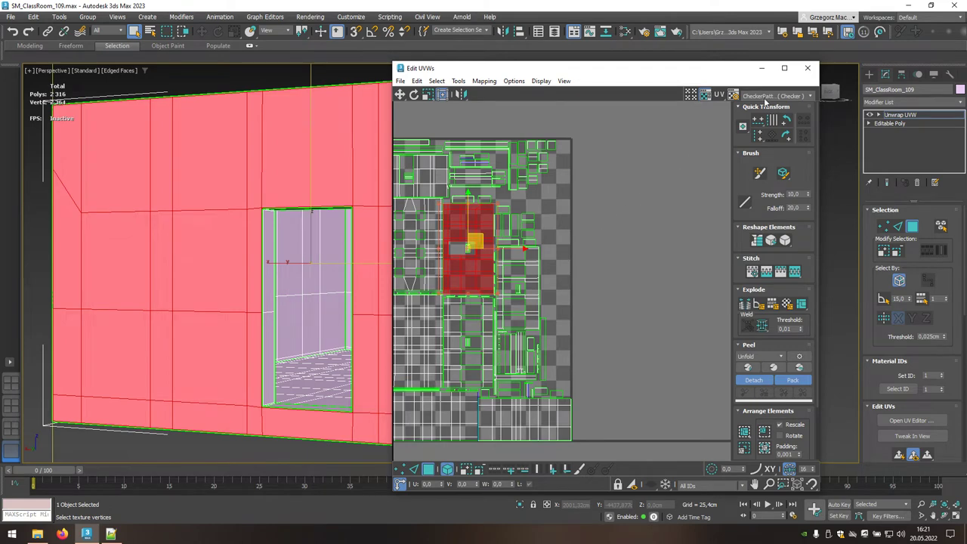
{"action": "left_click", "coordinate": [784, 68]}
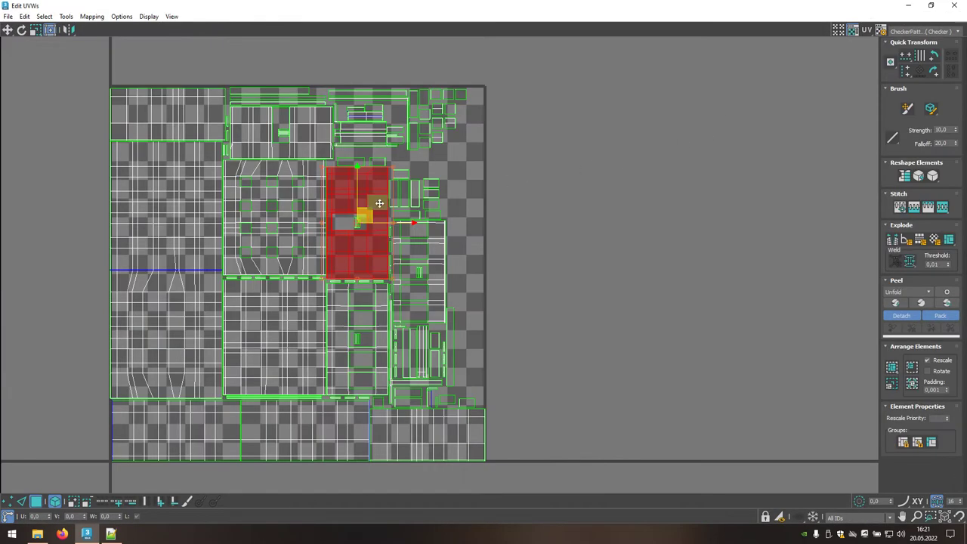
{"action": "left_click_drag", "start_coordinate": [375, 212], "coordinate": [706, 212]}
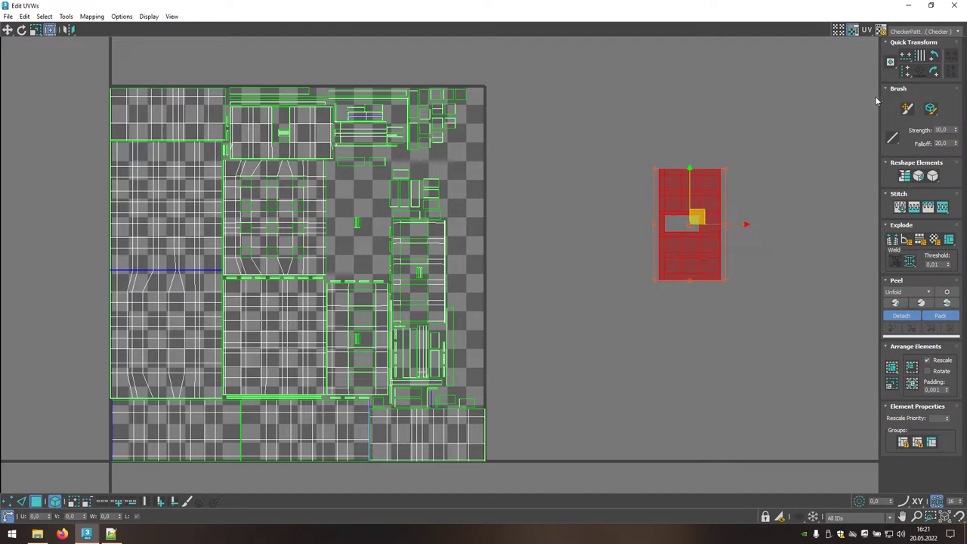
- Rotate the wall element -90° so it lies horizontally, then switch to Edge selection
{"action": "left_click", "coordinate": [933, 57]}
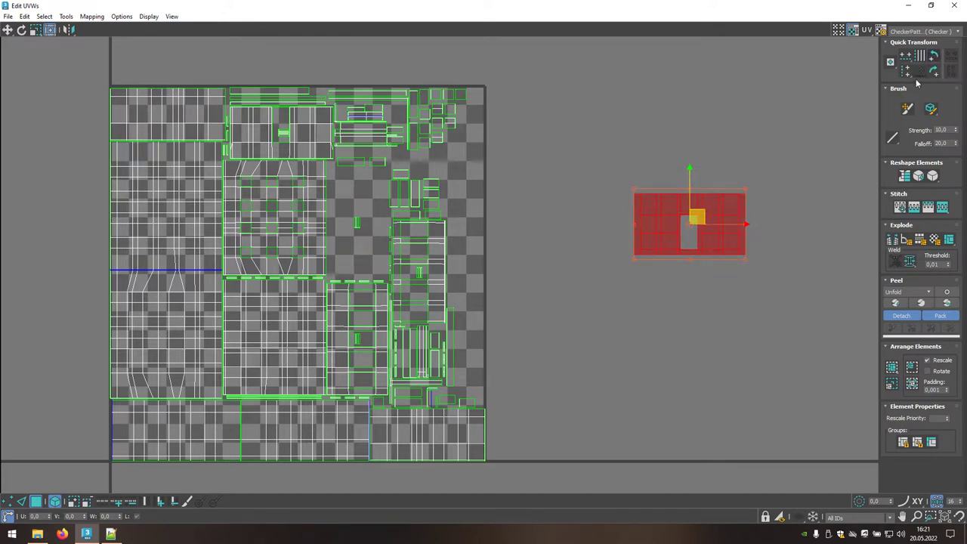
{"action": "middle_click_drag", "start_coordinate": [750, 323], "coordinate": [602, 309]}
{"action": "scroll", "coordinate": [568, 284], "scroll_direction": "up", "scroll_amount": 3}
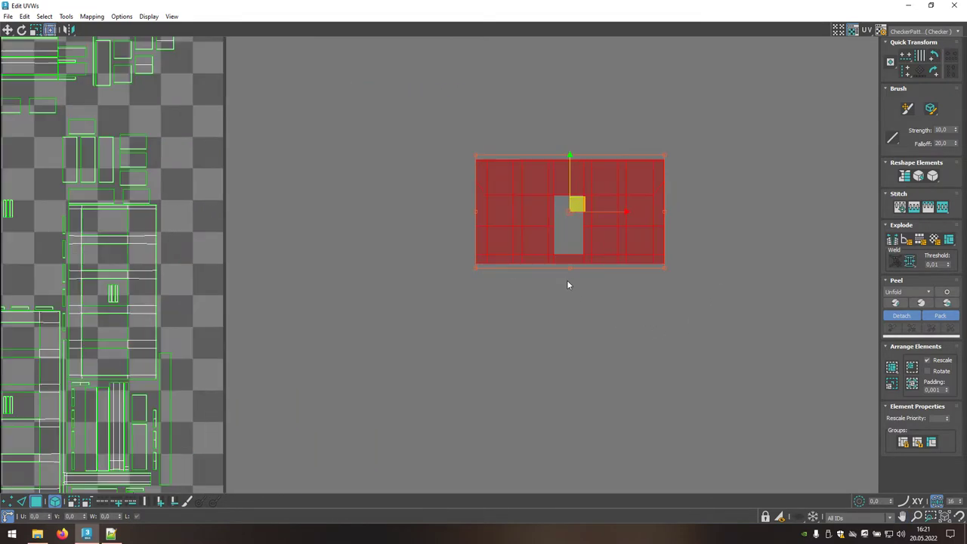
{"action": "left_click", "coordinate": [55, 502]}
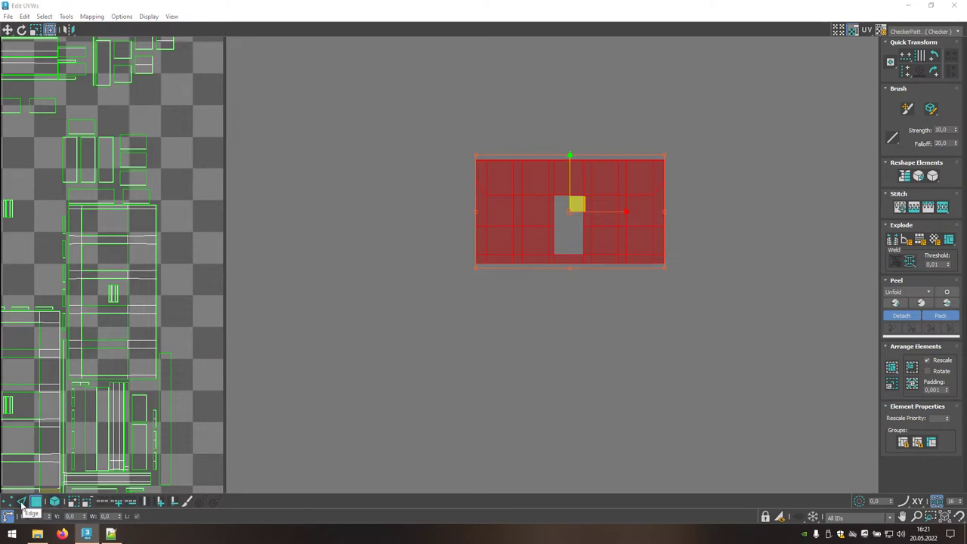
{"action": "left_click", "coordinate": [21, 502]}
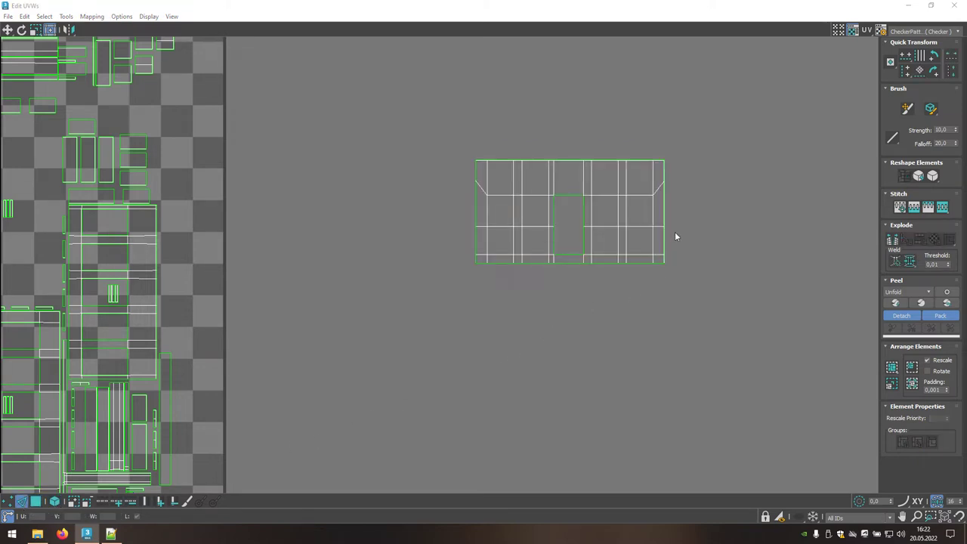
- Zoom in and select the right vertical border edge of the horizontal wall shell
{"action": "scroll", "coordinate": [674, 234], "scroll_direction": "up", "scroll_amount": 2}
{"action": "scroll", "coordinate": [675, 231], "scroll_direction": "up", "scroll_amount": 1}
{"action": "scroll", "coordinate": [665, 234], "scroll_direction": "up", "scroll_amount": 3}
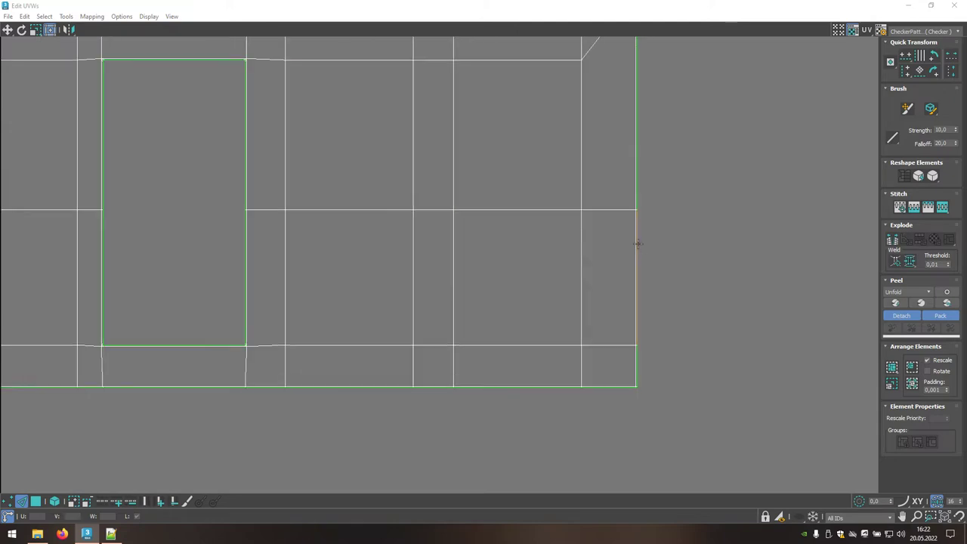
{"action": "left_click", "coordinate": [636, 243]}
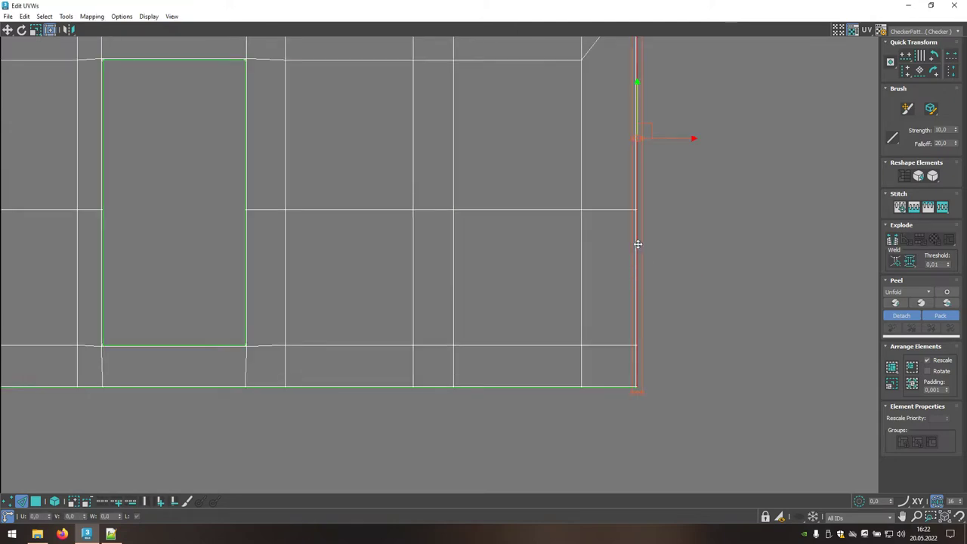
{"action": "scroll", "coordinate": [637, 243], "scroll_direction": "down", "scroll_amount": 3}
{"action": "scroll", "coordinate": [637, 243], "scroll_direction": "down", "scroll_amount": 3}
{"action": "scroll", "coordinate": [637, 243], "scroll_direction": "down", "scroll_amount": 1}
{"action": "scroll", "coordinate": [636, 243], "scroll_direction": "down", "scroll_amount": 1}
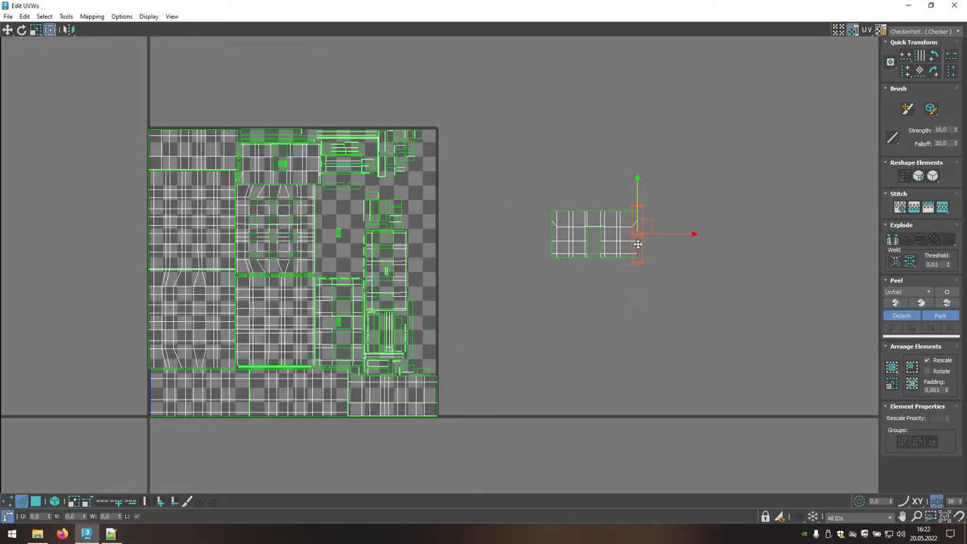
{"action": "scroll", "coordinate": [148, 401], "scroll_direction": "up", "scroll_amount": 3}
{"action": "scroll", "coordinate": [148, 401], "scroll_direction": "up", "scroll_amount": 3}
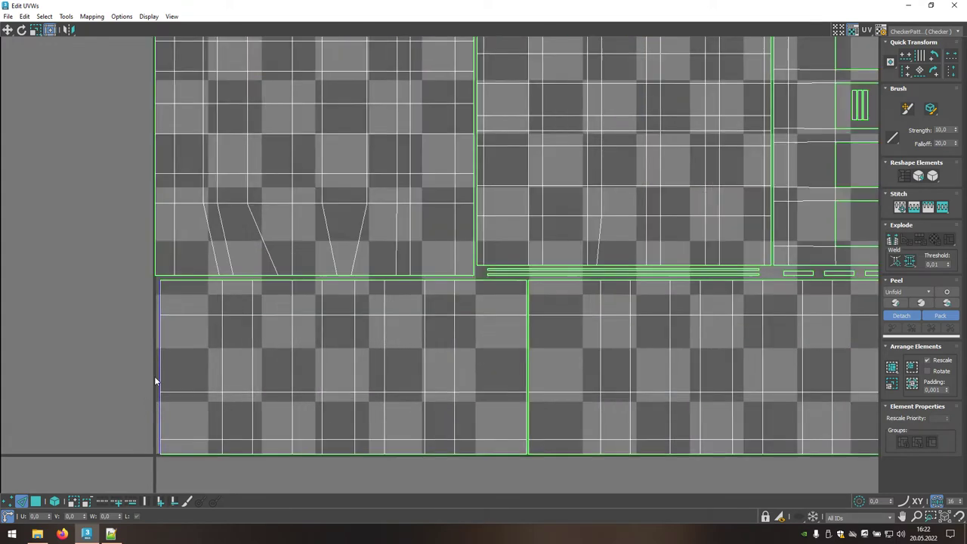
{"action": "scroll", "coordinate": [169, 361], "scroll_direction": "down", "scroll_amount": 4}
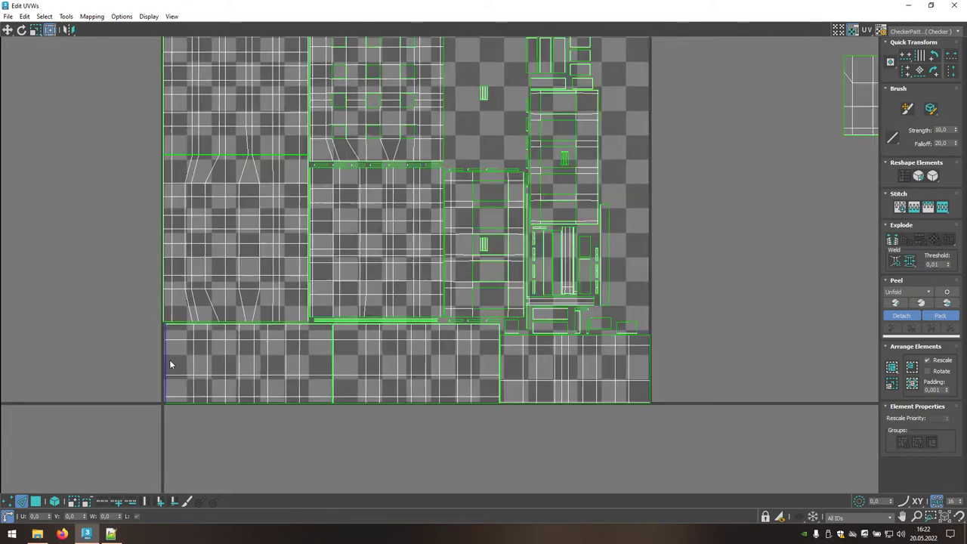
{"action": "scroll", "coordinate": [171, 360], "scroll_direction": "down", "scroll_amount": 1}
{"action": "middle_click_drag", "start_coordinate": [760, 261], "coordinate": [647, 317]}
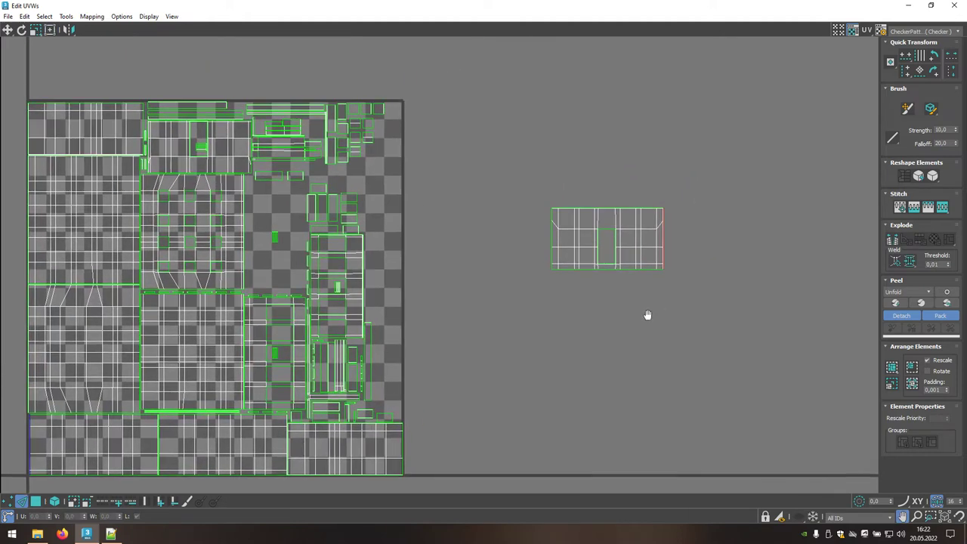
{"action": "scroll", "coordinate": [653, 251], "scroll_direction": "up", "scroll_amount": 3}
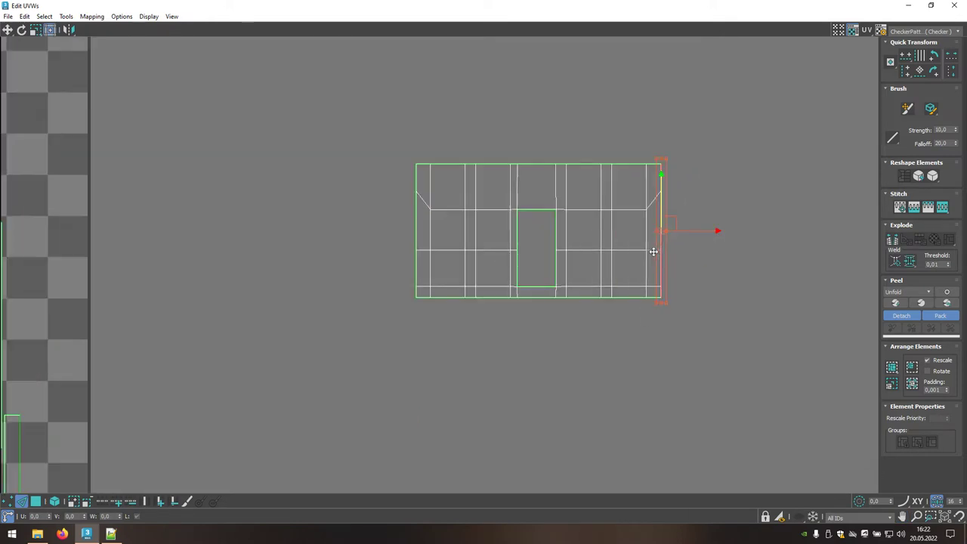
- Stitch the wall shell's right border, then its whole left border edge, onto their matching shells
{"action": "left_click", "coordinate": [941, 207]}
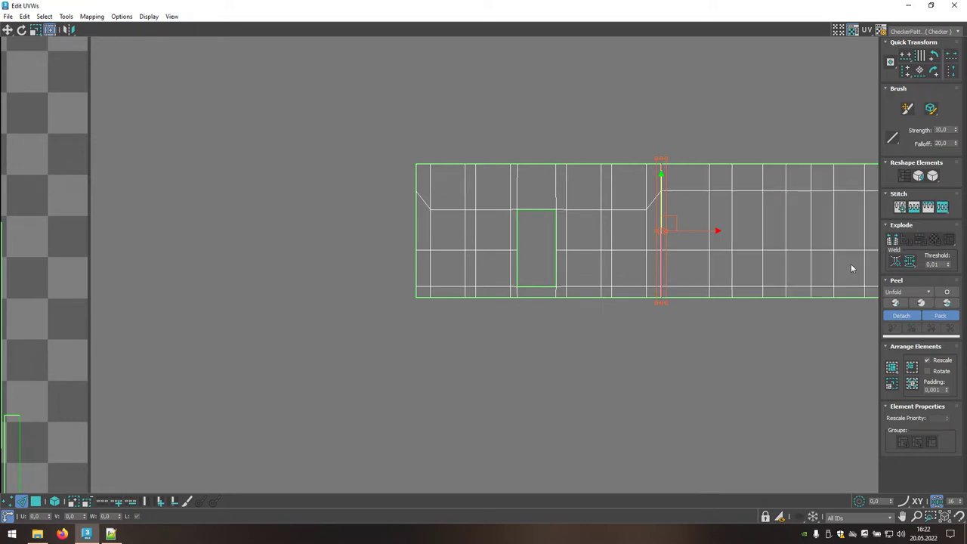
{"action": "left_click", "coordinate": [747, 332]}
{"action": "mouse_move", "coordinate": [747, 333]}
{"action": "middle_mouse_down"}
{"action": "mouse_move", "coordinate": [667, 337]}
{"action": "mouse_move", "coordinate": [664, 328]}
{"action": "middle_mouse_up"}
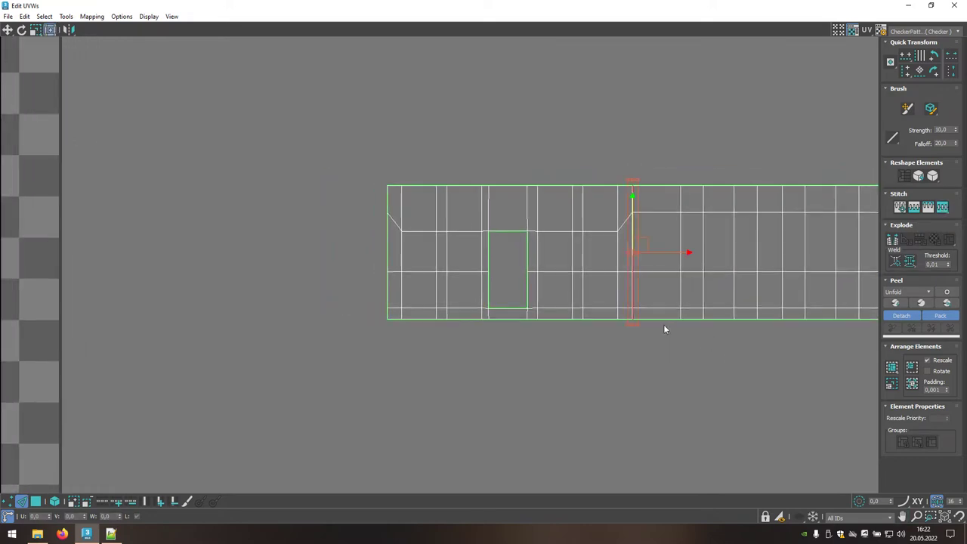
{"action": "scroll", "coordinate": [371, 253], "scroll_direction": "up", "scroll_amount": 3}
{"action": "scroll", "coordinate": [390, 249], "scroll_direction": "up", "scroll_amount": 2}
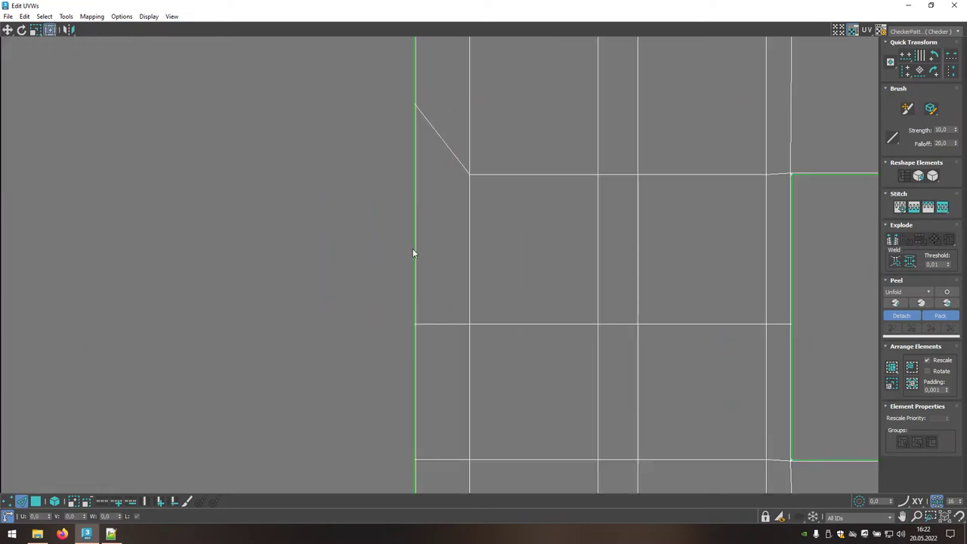
{"action": "left_click", "coordinate": [414, 251]}
{"action": "double_click", "coordinate": [414, 251]}
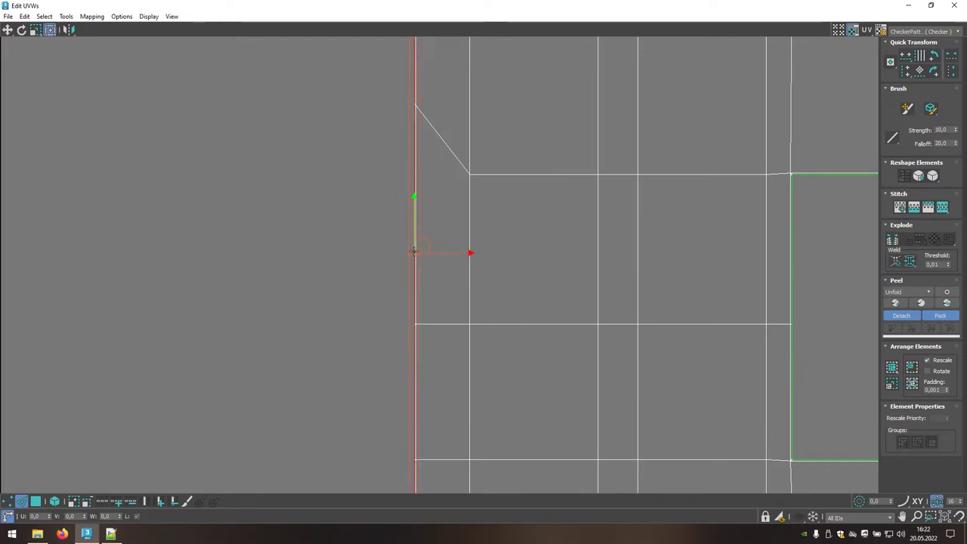
{"action": "left_click", "coordinate": [943, 210]}
- Marquee-select the strip's top seam edges, nudge them right, and Stitch Custom them to their neighbours
{"action": "middle_click_drag", "start_coordinate": [620, 252], "coordinate": [491, 352]}
{"action": "scroll", "coordinate": [296, 95], "scroll_direction": "up", "scroll_amount": 4}
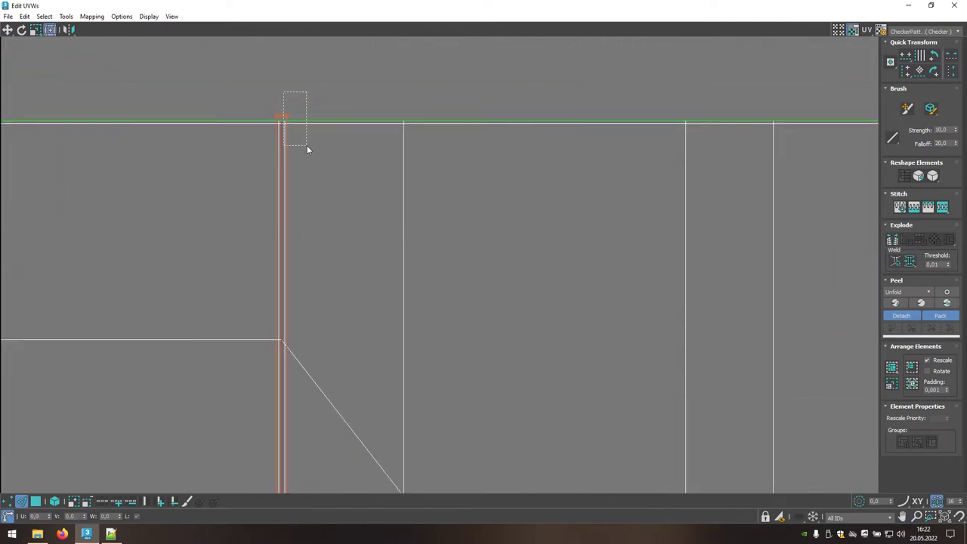
{"action": "left_click_drag", "start_coordinate": [305, 148], "coordinate": [306, 145]}
{"action": "scroll", "coordinate": [416, 151], "scroll_direction": "down", "scroll_amount": 2}
{"action": "scroll", "coordinate": [424, 138], "scroll_direction": "down", "scroll_amount": 2}
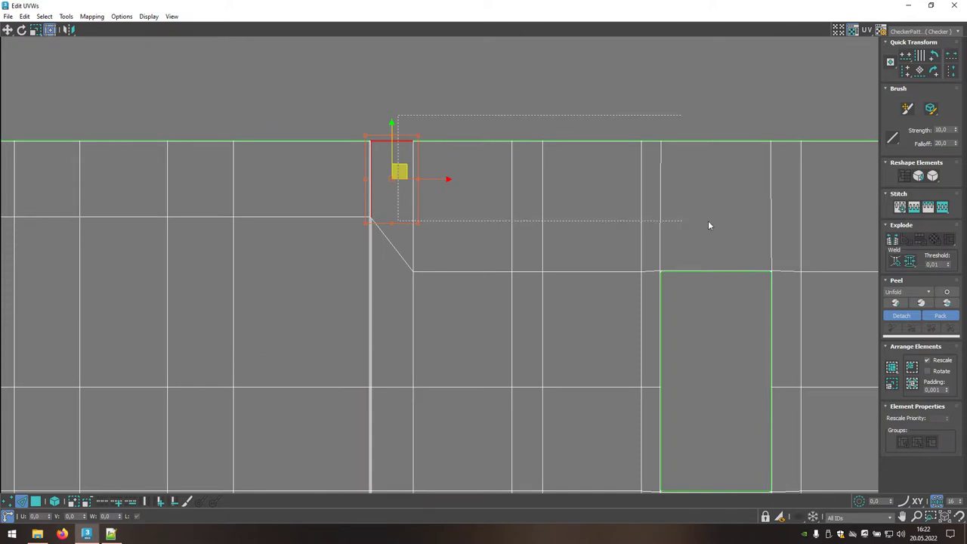
{"action": "left_click_drag", "start_coordinate": [398, 119], "coordinate": [778, 229]}
{"action": "middle_click_drag", "start_coordinate": [778, 228], "coordinate": [403, 247]}
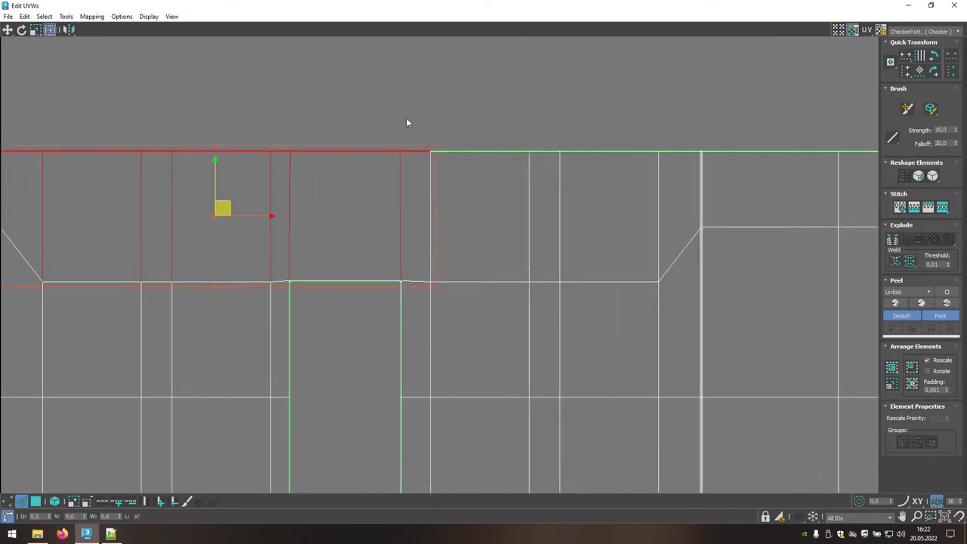
{"action": "left_click_drag", "start_coordinate": [406, 123], "coordinate": [674, 215]}
{"action": "scroll", "coordinate": [700, 148], "scroll_direction": "up", "scroll_amount": 5}
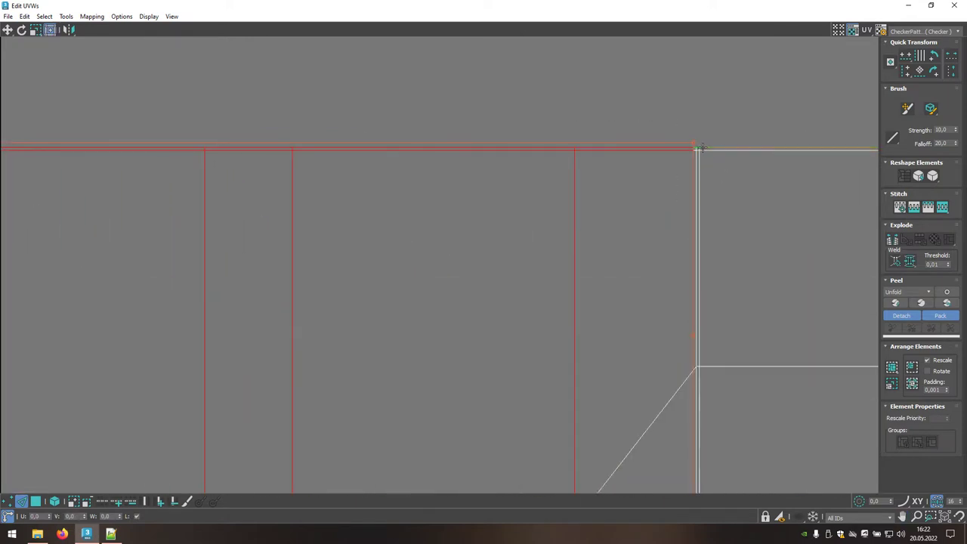
{"action": "scroll", "coordinate": [699, 148], "scroll_direction": "up", "scroll_amount": 5}
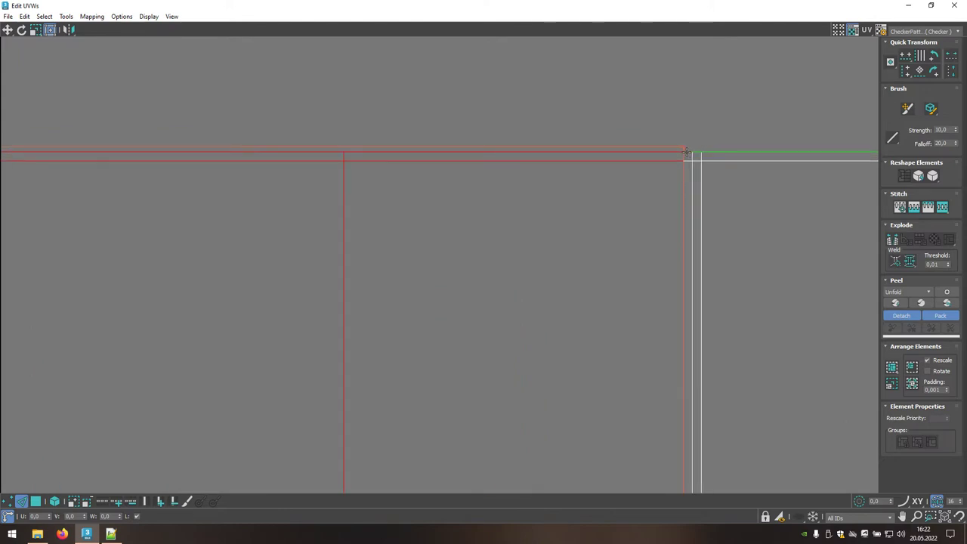
{"action": "left_click_drag", "start_coordinate": [685, 151], "coordinate": [693, 151]}
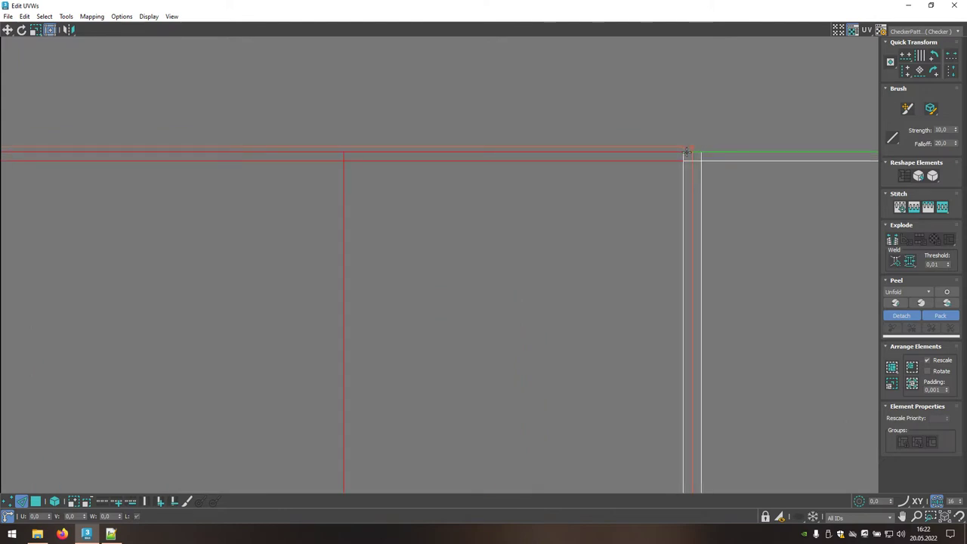
{"action": "left_click", "coordinate": [942, 207]}
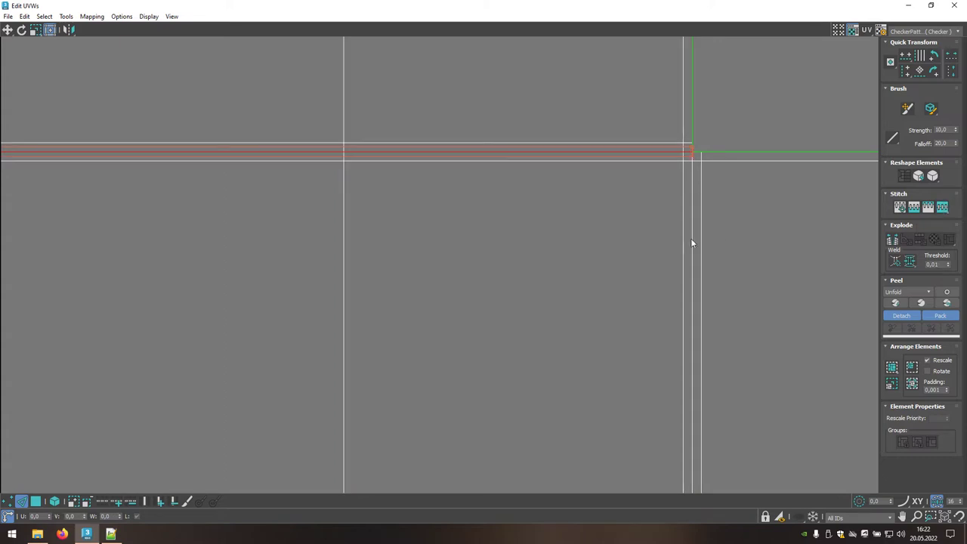
{"action": "scroll", "coordinate": [643, 243], "scroll_direction": "down", "scroll_amount": 2}
{"action": "scroll", "coordinate": [644, 242], "scroll_direction": "down", "scroll_amount": 2}
{"action": "scroll", "coordinate": [640, 245], "scroll_direction": "down", "scroll_amount": 2}
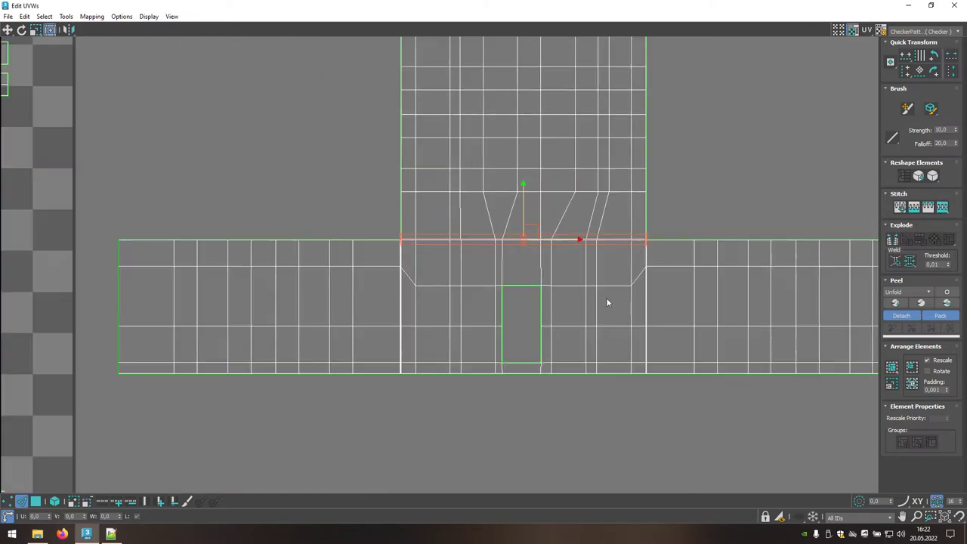
- Select the entire top edge row and stitch the upper pieces onto it
{"action": "middle_click_drag", "start_coordinate": [533, 194], "coordinate": [524, 318]}
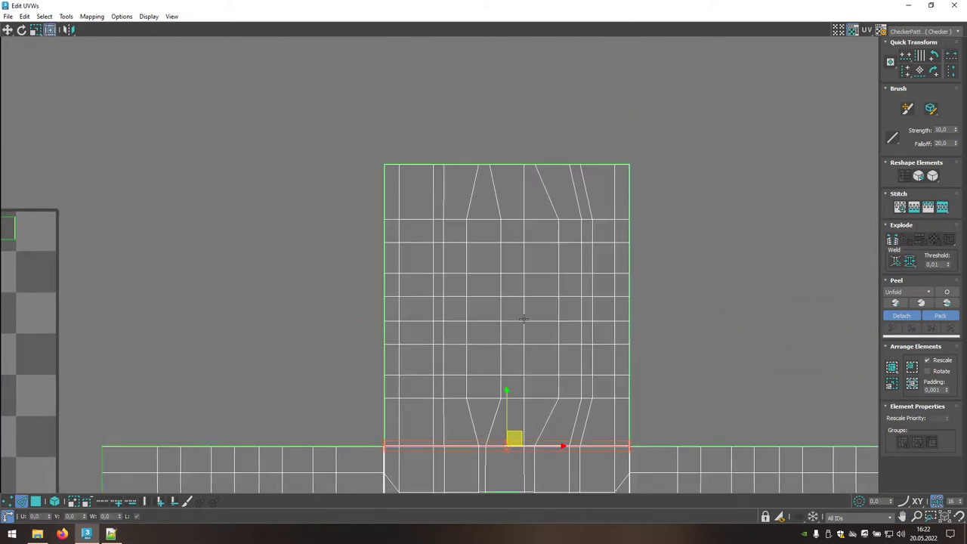
{"action": "scroll", "coordinate": [423, 172], "scroll_direction": "up", "scroll_amount": 4}
{"action": "scroll", "coordinate": [419, 163], "scroll_direction": "up", "scroll_amount": 1}
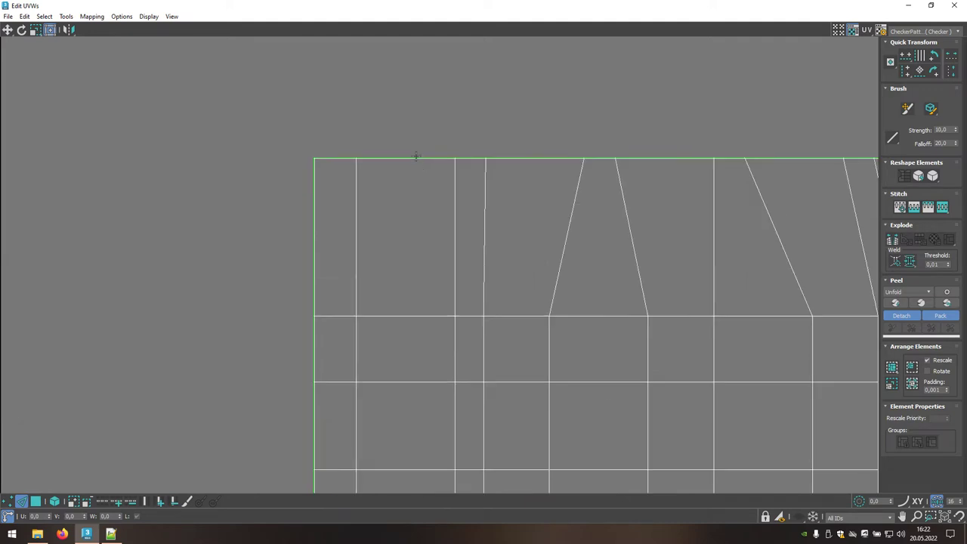
{"action": "double_click", "coordinate": [416, 156]}
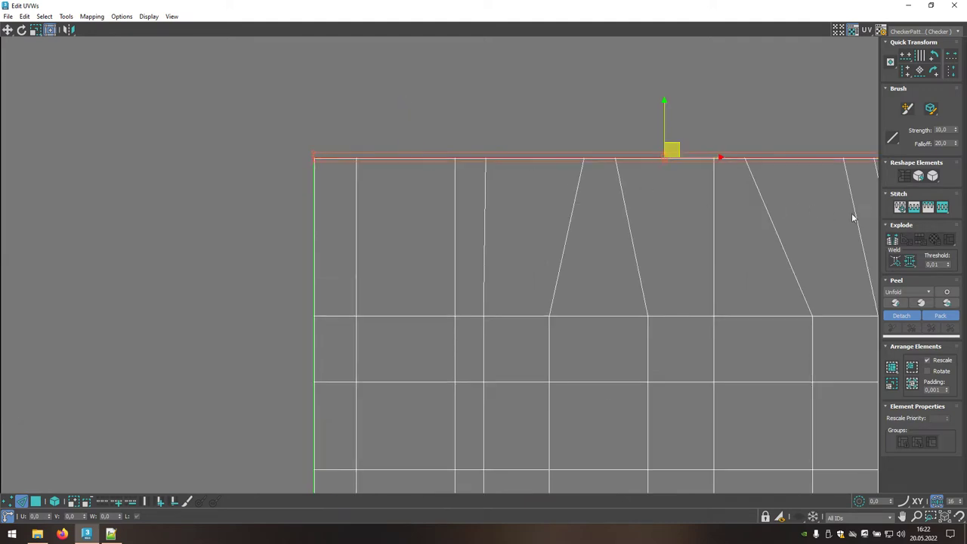
{"action": "left_click", "coordinate": [941, 207]}
{"action": "scroll", "coordinate": [680, 269], "scroll_direction": "down", "scroll_amount": 1}
{"action": "scroll", "coordinate": [680, 270], "scroll_direction": "down", "scroll_amount": 2}
{"action": "scroll", "coordinate": [680, 270], "scroll_direction": "down", "scroll_amount": 1}
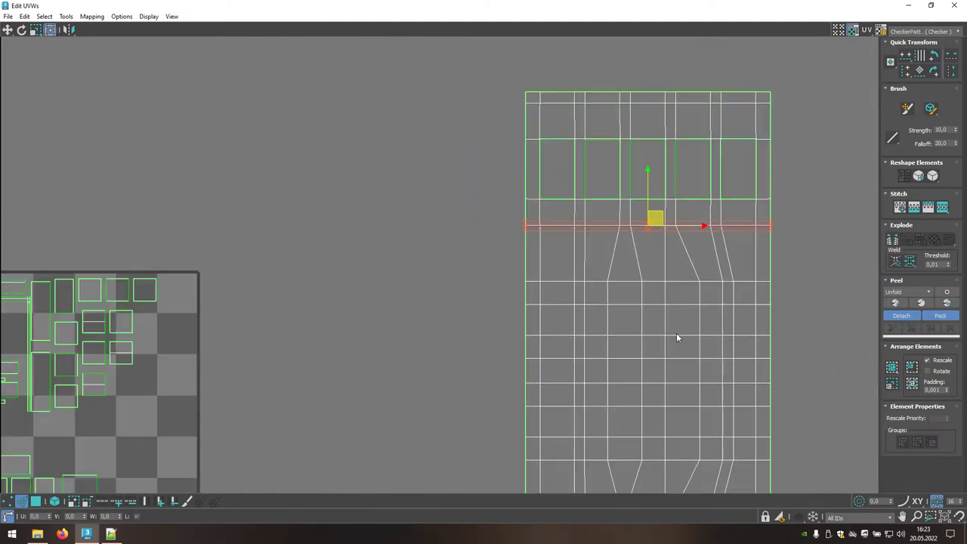
- Marquee-select the lower strip's border edges and Stitch Custom them into one horizontal seam
{"action": "mouse_move", "coordinate": [677, 337]}
{"action": "middle_mouse_down"}
{"action": "mouse_move", "coordinate": [659, 233]}
{"action": "mouse_move", "coordinate": [669, 74]}
{"action": "middle_mouse_up"}
{"action": "scroll", "coordinate": [638, 395], "scroll_direction": "up", "scroll_amount": 3}
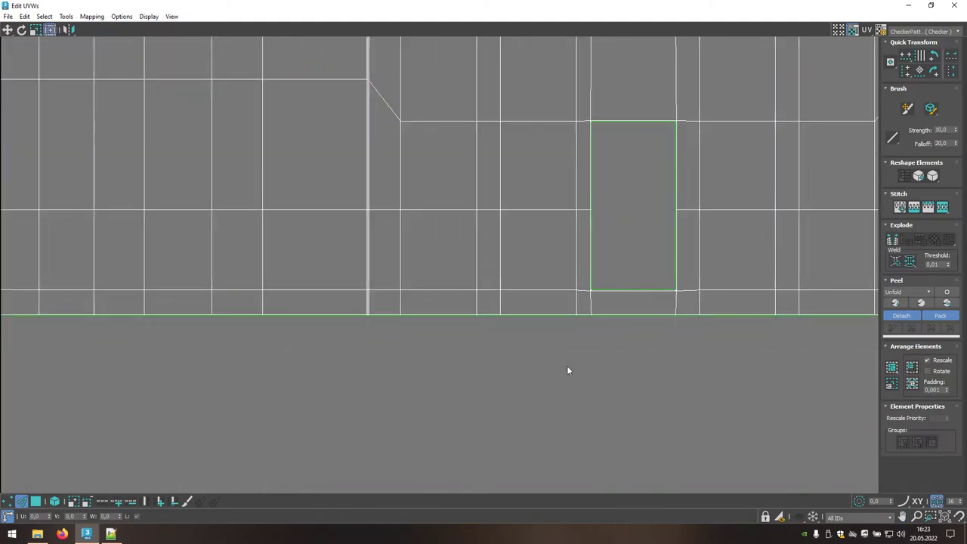
{"action": "scroll", "coordinate": [374, 329], "scroll_direction": "up", "scroll_amount": 1}
{"action": "scroll", "coordinate": [375, 328], "scroll_direction": "up", "scroll_amount": 2}
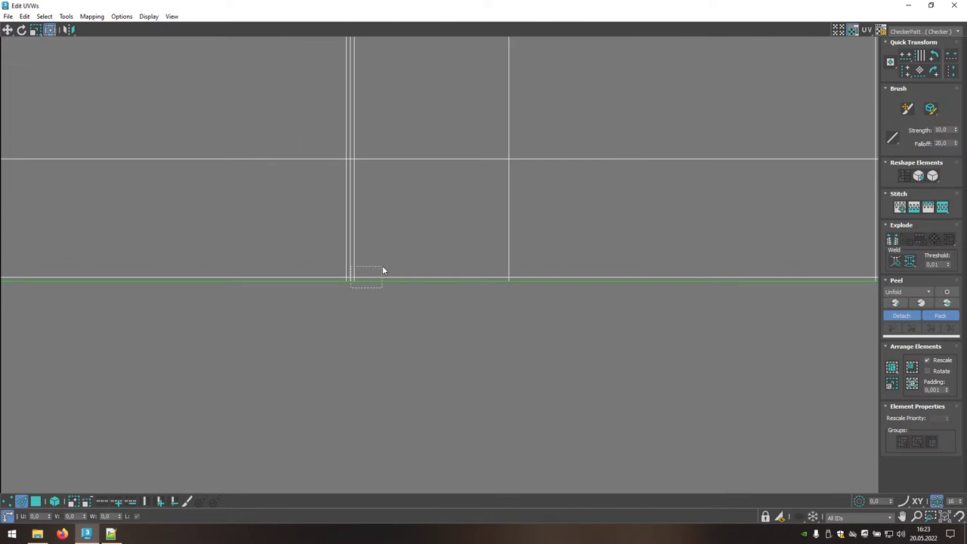
{"action": "mouse_move", "coordinate": [382, 269]}
{"action": "left_mouse_down"}
{"action": "mouse_move", "coordinate": [361, 308]}
{"action": "mouse_move", "coordinate": [357, 296]}
{"action": "mouse_move", "coordinate": [753, 312]}
{"action": "left_mouse_up"}
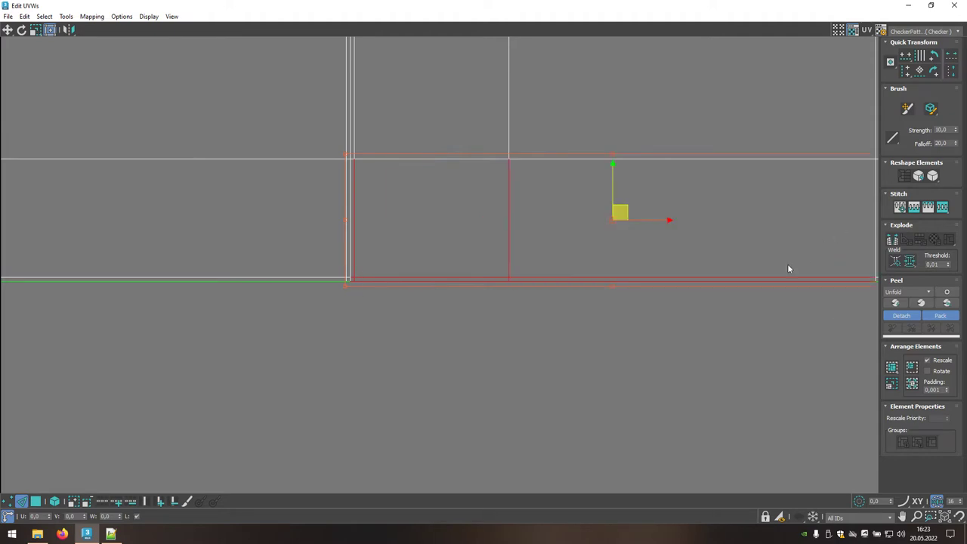
{"action": "middle_click_drag", "start_coordinate": [831, 330], "coordinate": [280, 287]}
{"action": "left_click_drag", "start_coordinate": [353, 261], "coordinate": [582, 239]}
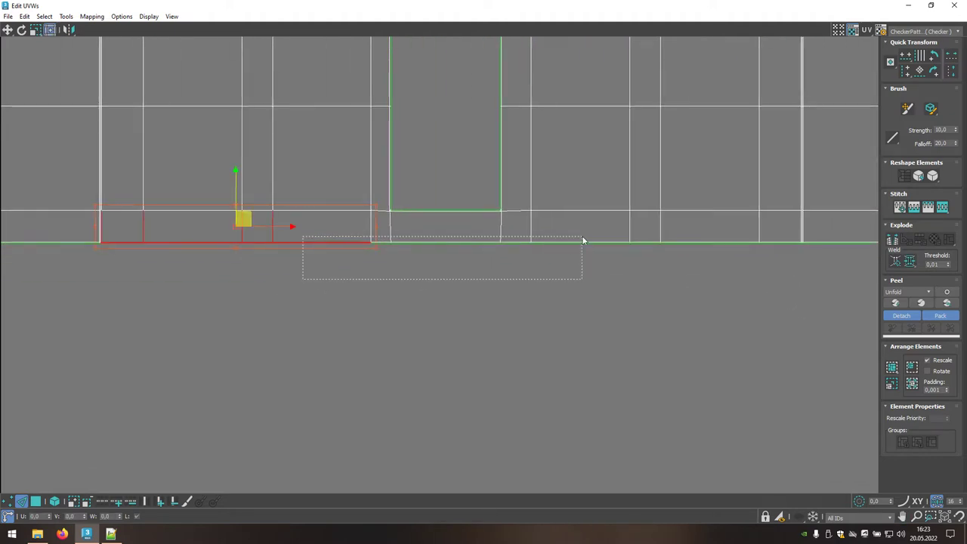
{"action": "middle_click_drag", "start_coordinate": [737, 300], "coordinate": [526, 321]}
{"action": "left_click_drag", "start_coordinate": [390, 272], "coordinate": [559, 250]}
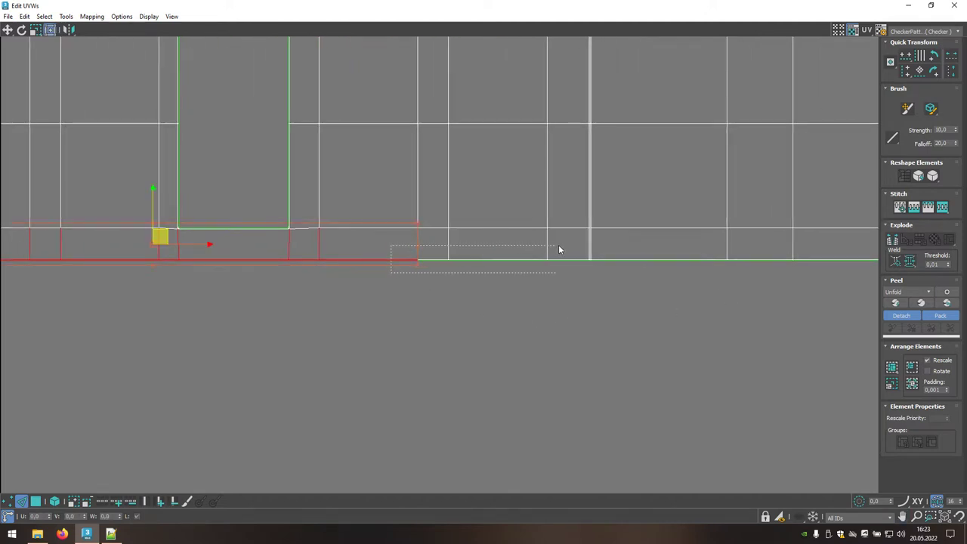
{"action": "scroll", "coordinate": [613, 269], "scroll_direction": "up", "scroll_amount": 5}
{"action": "scroll", "coordinate": [537, 241], "scroll_direction": "up", "scroll_amount": 4}
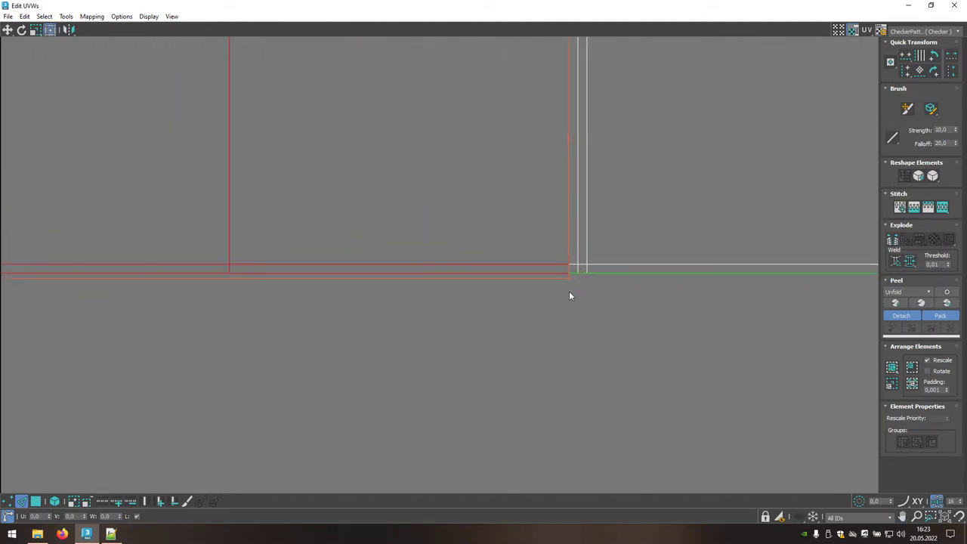
{"action": "left_click_drag", "start_coordinate": [564, 227], "coordinate": [580, 224]}
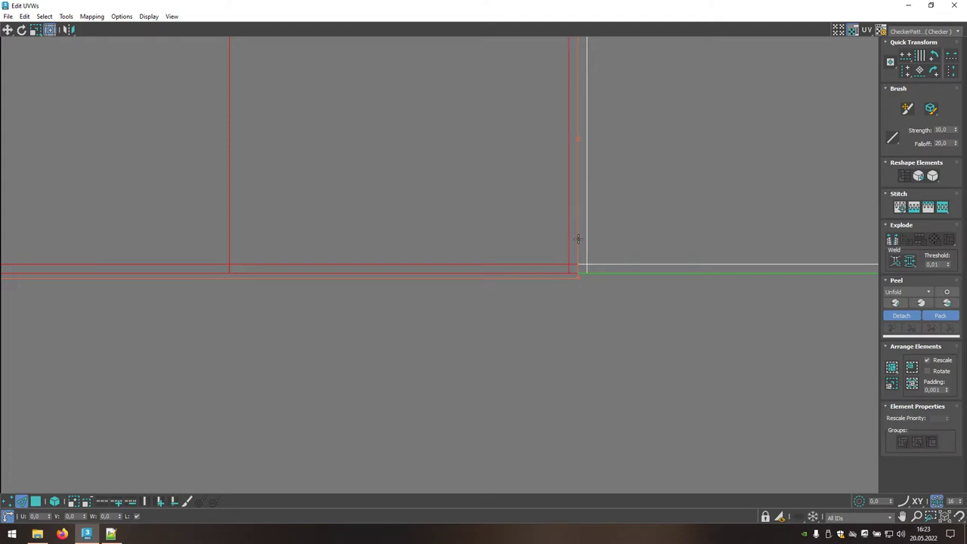
{"action": "left_click", "coordinate": [942, 207]}
{"action": "scroll", "coordinate": [648, 254], "scroll_direction": "down", "scroll_amount": 2}
{"action": "scroll", "coordinate": [648, 253], "scroll_direction": "down", "scroll_amount": 2}
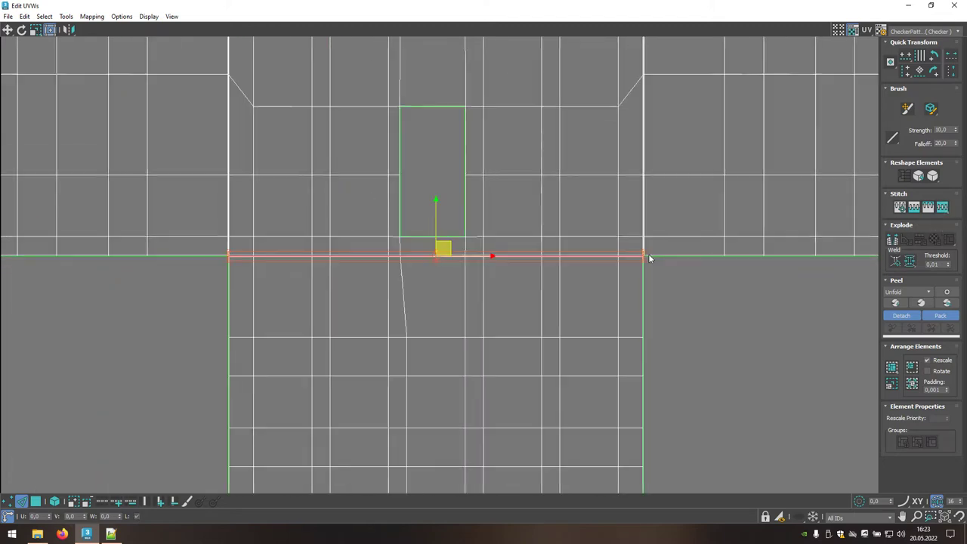
{"action": "scroll", "coordinate": [647, 256], "scroll_direction": "down", "scroll_amount": 2}
{"action": "scroll", "coordinate": [683, 286], "scroll_direction": "down", "scroll_amount": 2}
{"action": "scroll", "coordinate": [656, 321], "scroll_direction": "down", "scroll_amount": 1}
{"action": "scroll", "coordinate": [657, 324], "scroll_direction": "down", "scroll_amount": 2}
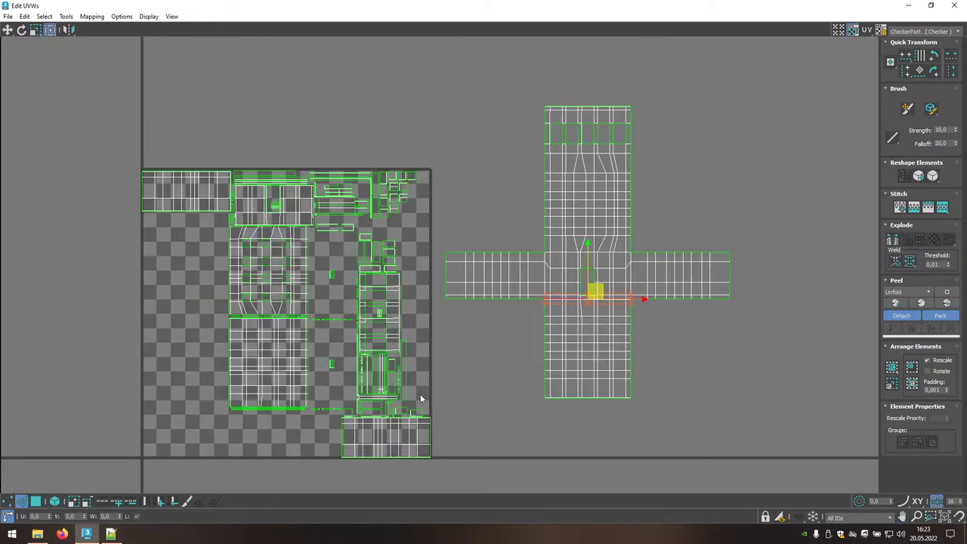
- Select the whole cross-shaped element in Polygon mode and Pack Custom it into the 0–1 square
{"action": "left_click", "coordinate": [36, 502]}
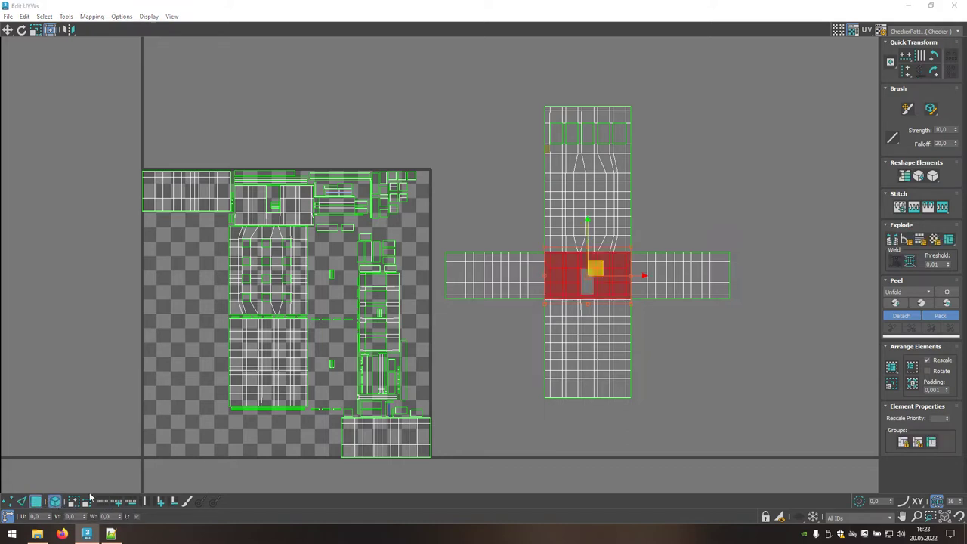
{"action": "double_click", "coordinate": [587, 342]}
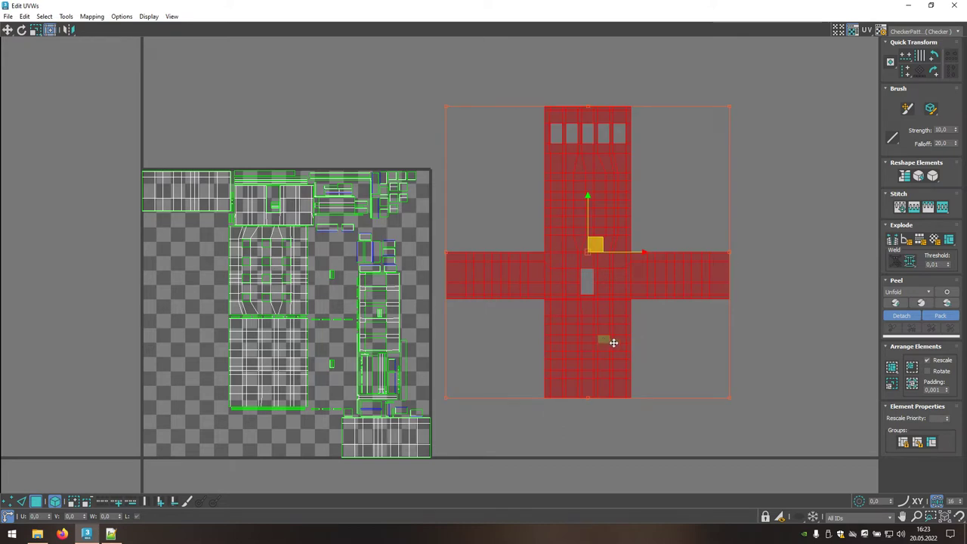
{"action": "left_click", "coordinate": [891, 368]}
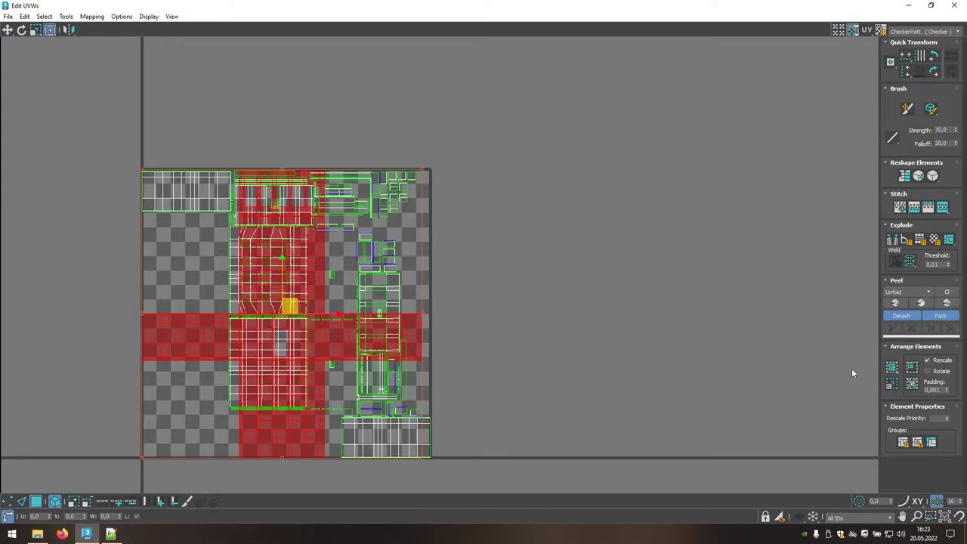
{"action": "mouse_move", "coordinate": [552, 402]}
{"action": "middle_mouse_down"}
{"action": "mouse_move", "coordinate": [550, 374]}
{"action": "mouse_move", "coordinate": [734, 334]}
{"action": "middle_mouse_up"}
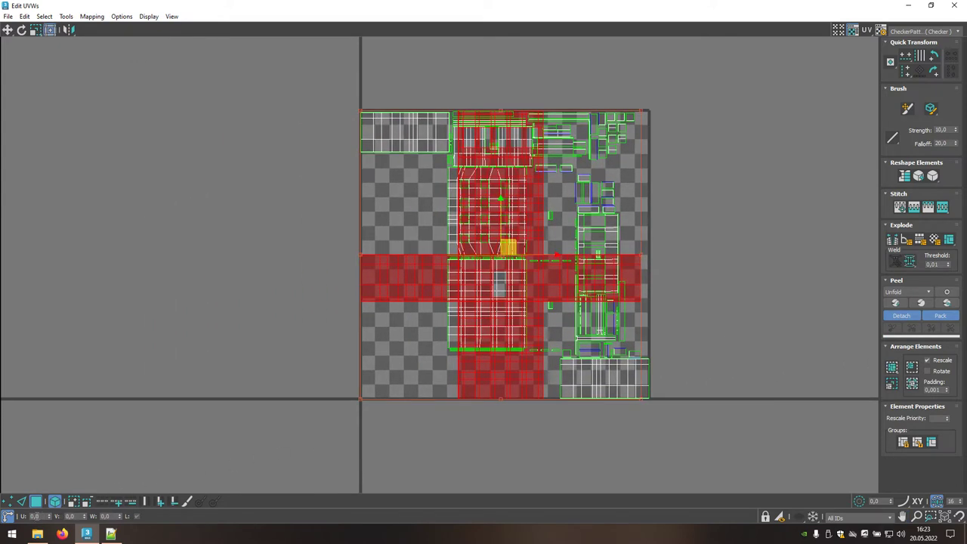
- Shift the cross one tile left by entering -1 in the U field, then deselect
{"action": "left_click", "coordinate": [35, 516]}
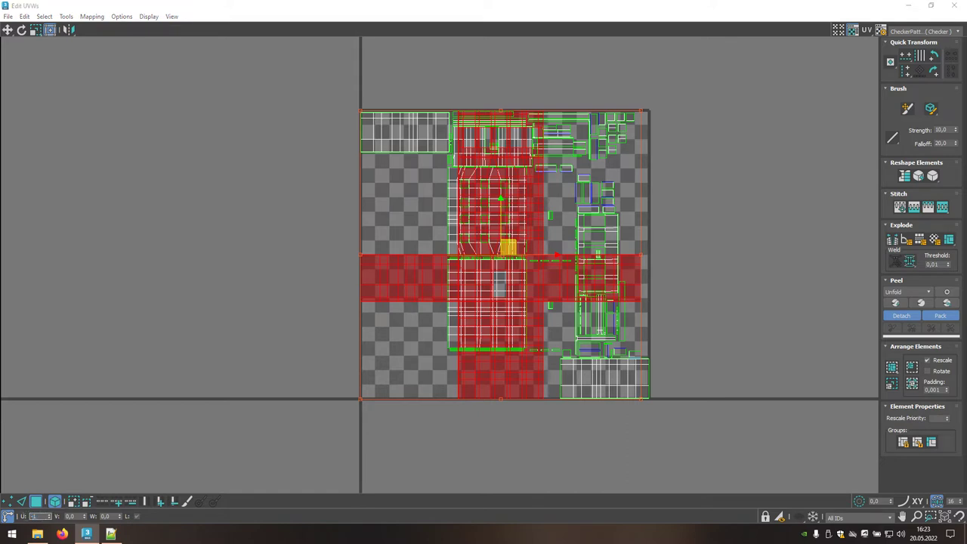
{"action": "key", "text": "Return"}
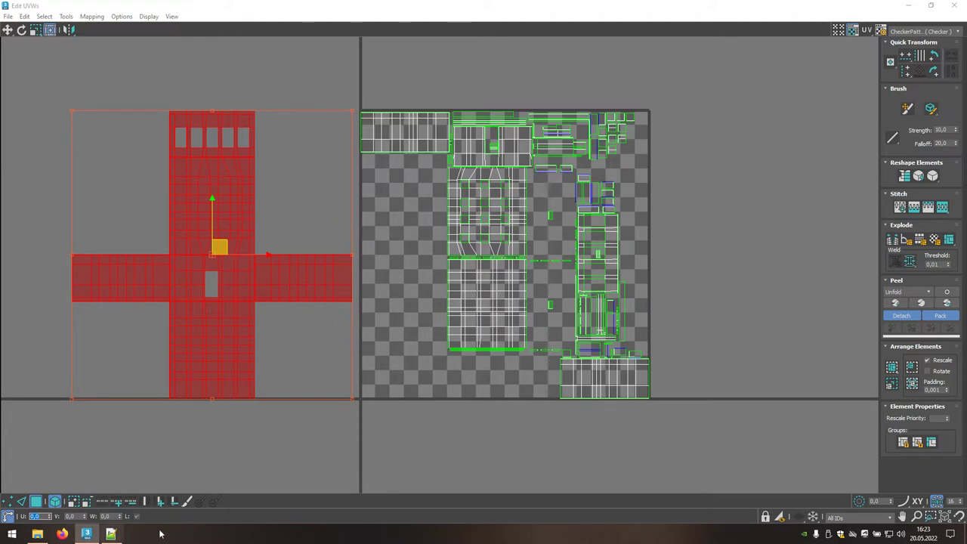
{"action": "left_click", "coordinate": [248, 472]}
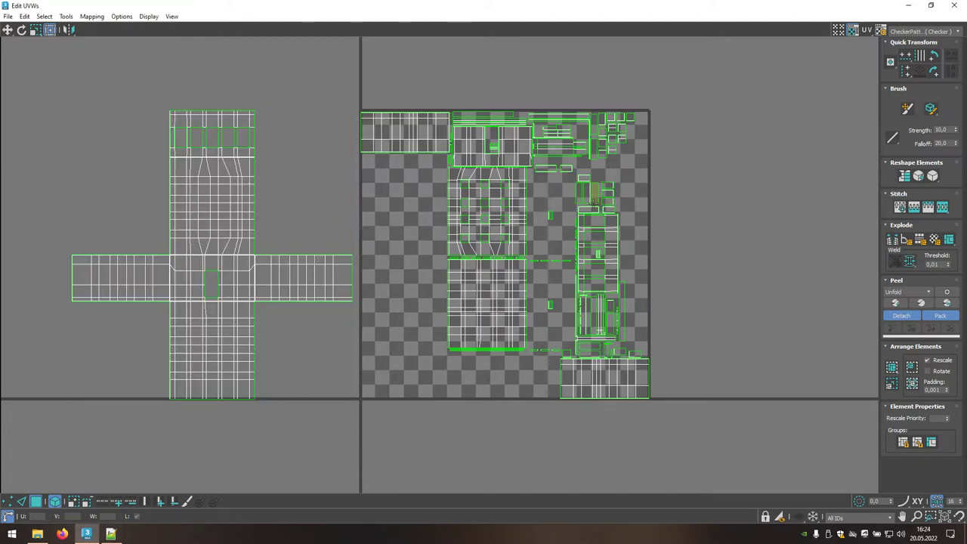
- Drag the square UV piece with the grid of holes outside the tile to its right
{"action": "left_click", "coordinate": [514, 226]}
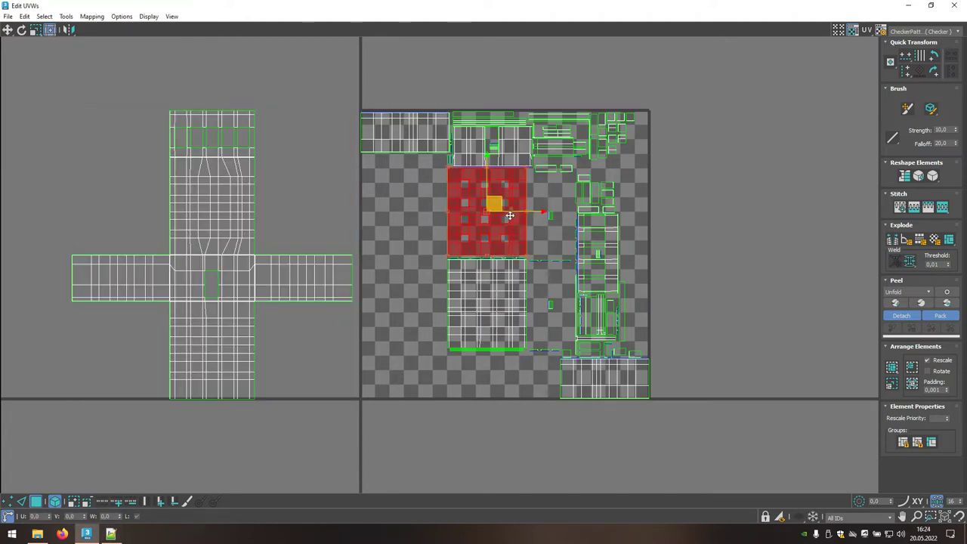
{"action": "left_click_drag", "start_coordinate": [514, 227], "coordinate": [798, 233]}
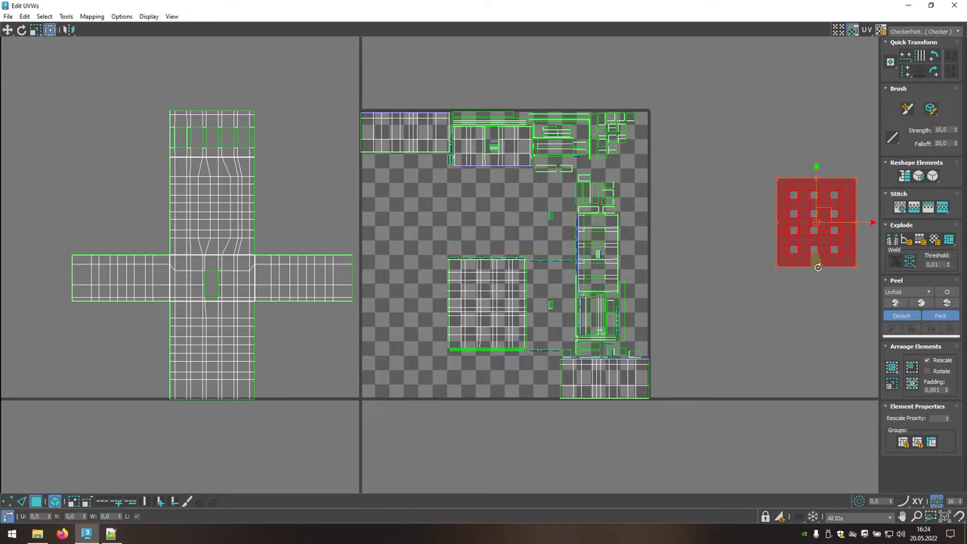
{"action": "middle_click_drag", "start_coordinate": [777, 302], "coordinate": [599, 294]}
{"action": "scroll", "coordinate": [523, 219], "scroll_direction": "up", "scroll_amount": 3}
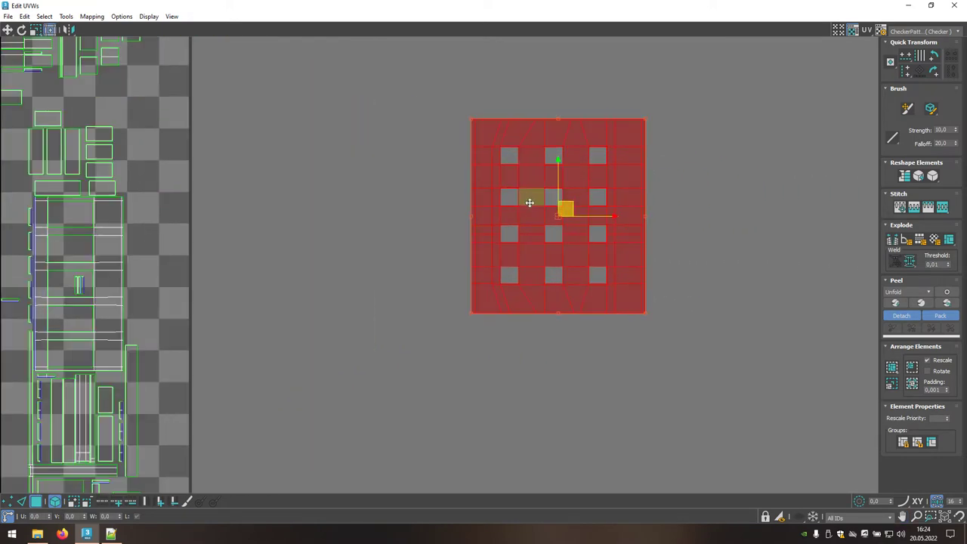
{"action": "middle_click_drag", "start_coordinate": [571, 176], "coordinate": [639, 190]}
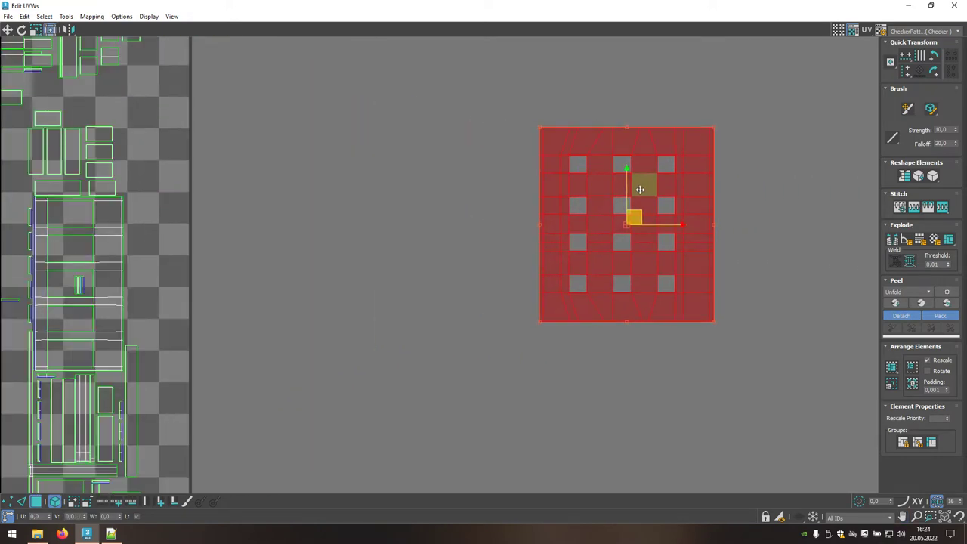
{"action": "left_click", "coordinate": [22, 501]}
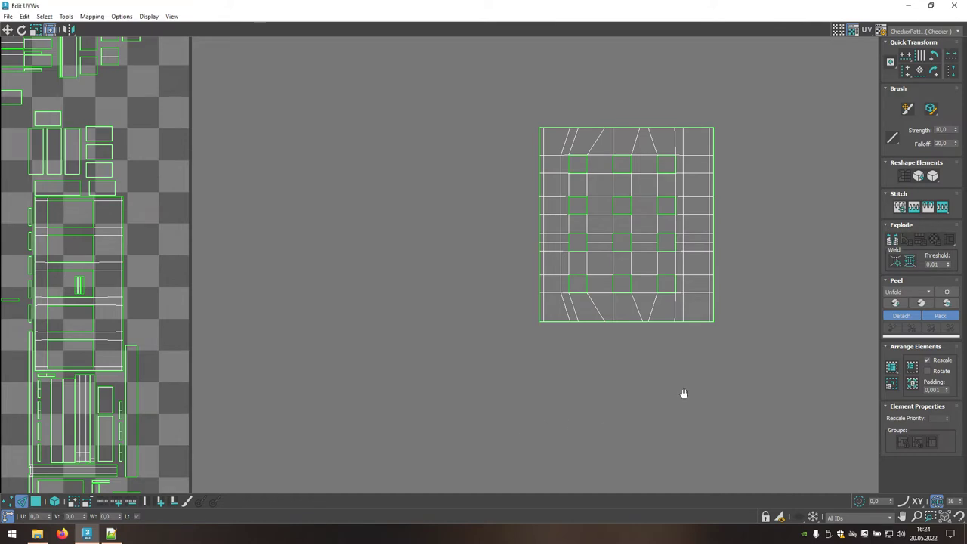
- Select the square piece's bottom edge loop and Stitch Custom the loose strip onto it
{"action": "middle_click_drag", "start_coordinate": [683, 393], "coordinate": [566, 355]}
{"action": "scroll", "coordinate": [515, 309], "scroll_direction": "up", "scroll_amount": 3}
{"action": "scroll", "coordinate": [492, 317], "scroll_direction": "up", "scroll_amount": 2}
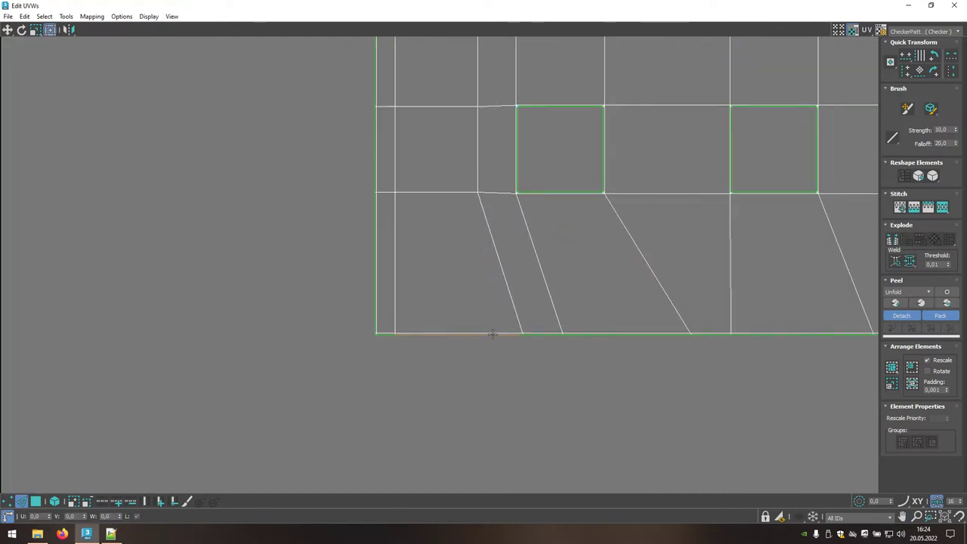
{"action": "double_click", "coordinate": [492, 334]}
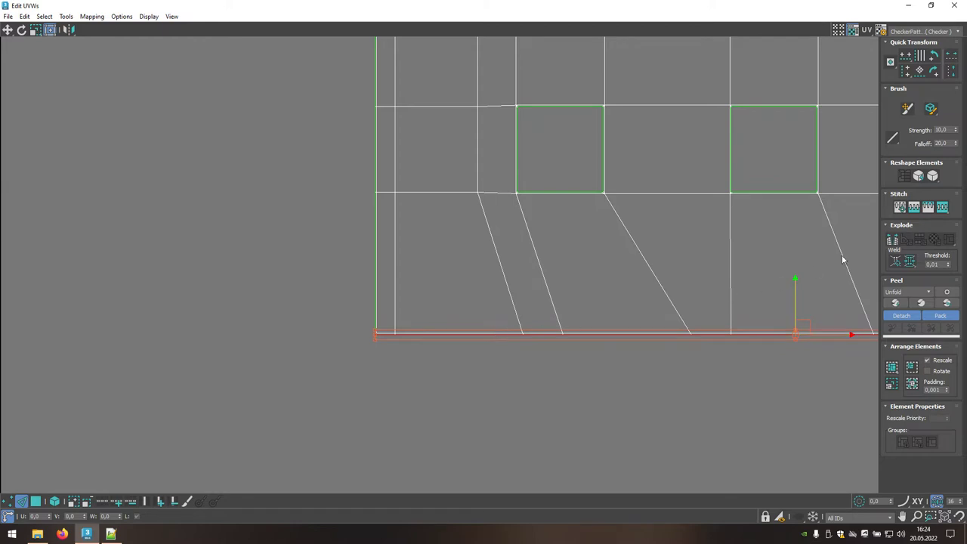
{"action": "left_click", "coordinate": [942, 207]}
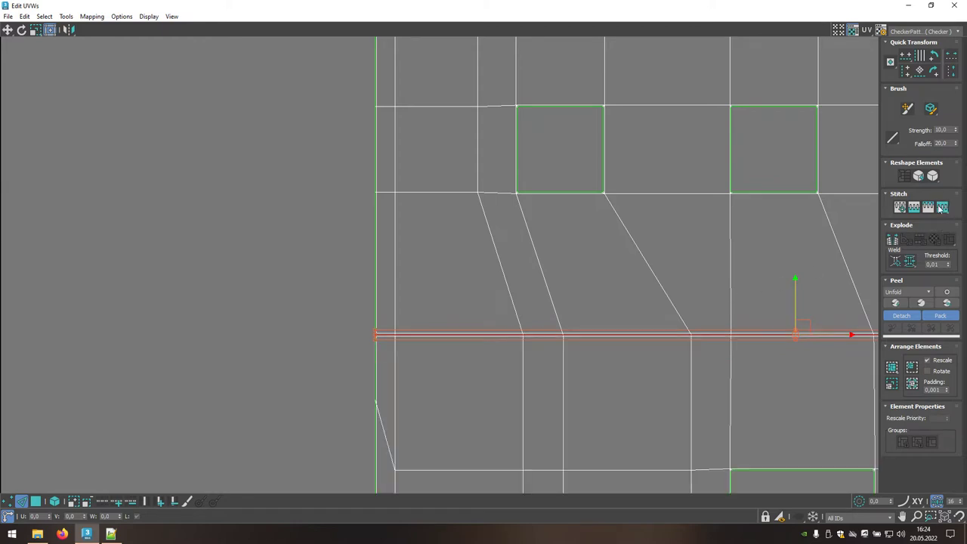
{"action": "middle_click_drag", "start_coordinate": [728, 277], "coordinate": [518, 312]}
{"action": "scroll", "coordinate": [488, 309], "scroll_direction": "down", "scroll_amount": 3}
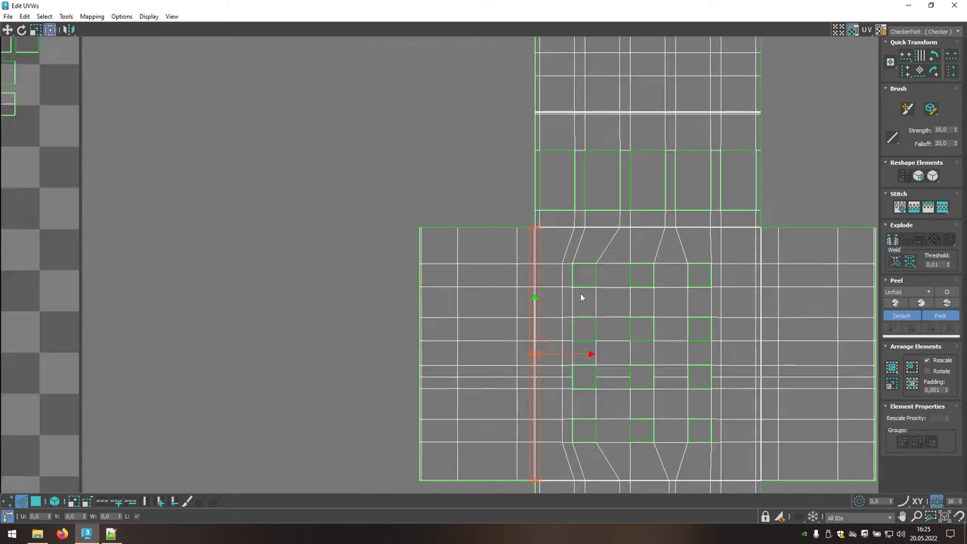
{"action": "scroll", "coordinate": [579, 297], "scroll_direction": "down", "scroll_amount": 3}
{"action": "scroll", "coordinate": [494, 259], "scroll_direction": "down", "scroll_amount": 2}
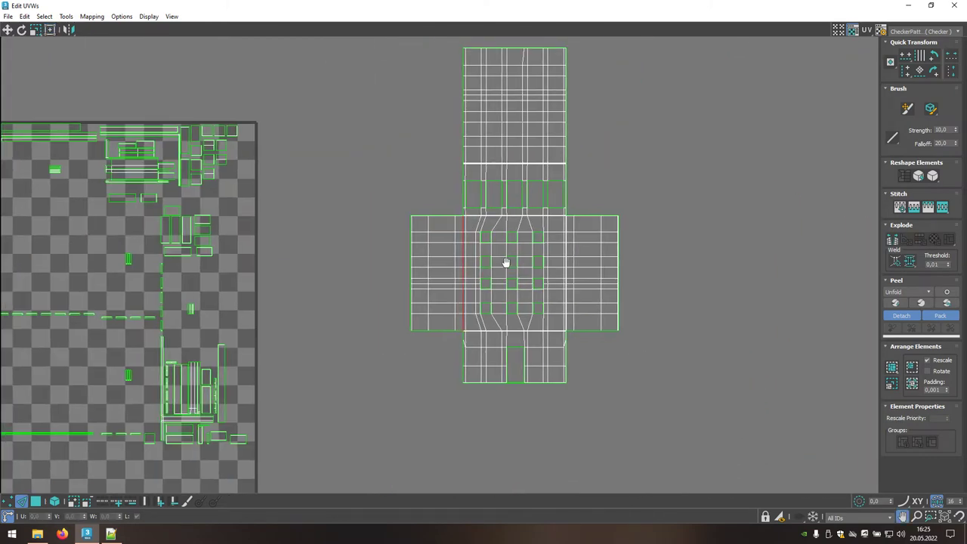
{"action": "middle_click_drag", "start_coordinate": [505, 264], "coordinate": [542, 287]}
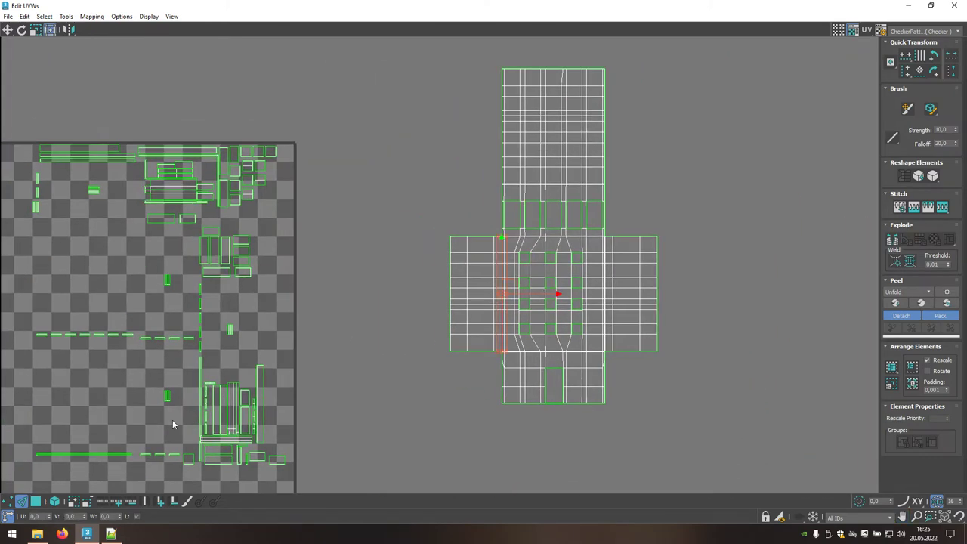
- Select the whole cross-shaped UV island in Polygon mode and pack it to fit one tile
{"action": "left_click", "coordinate": [55, 503]}
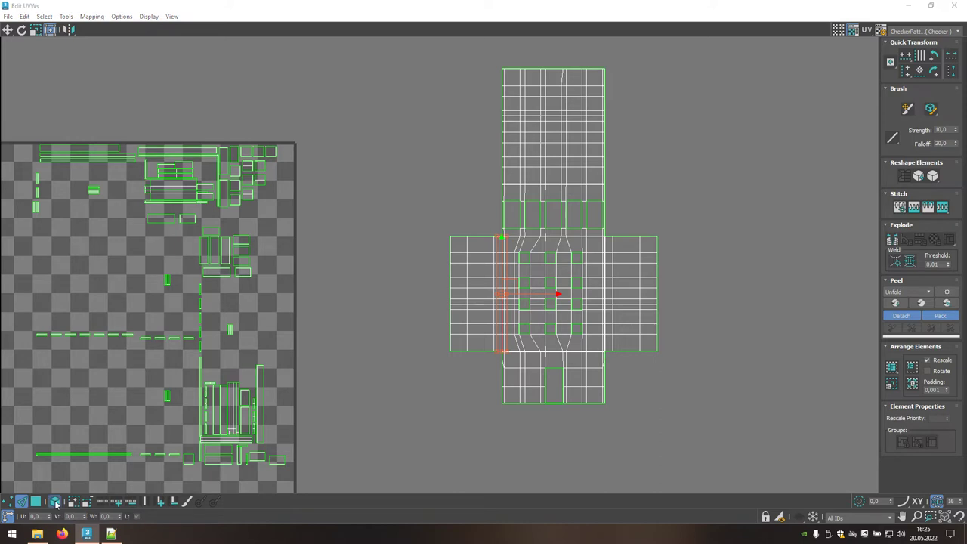
{"action": "left_click", "coordinate": [36, 502]}
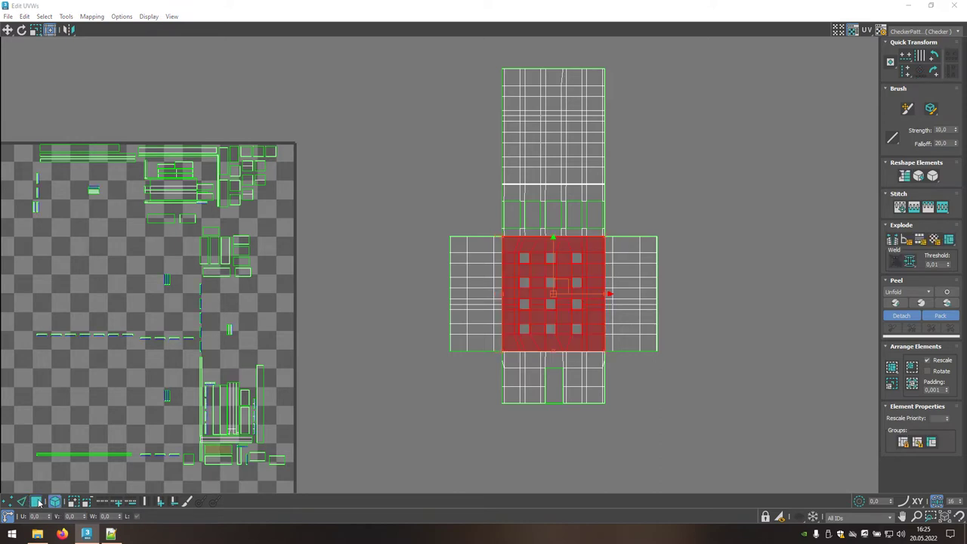
{"action": "left_click", "coordinate": [474, 316]}
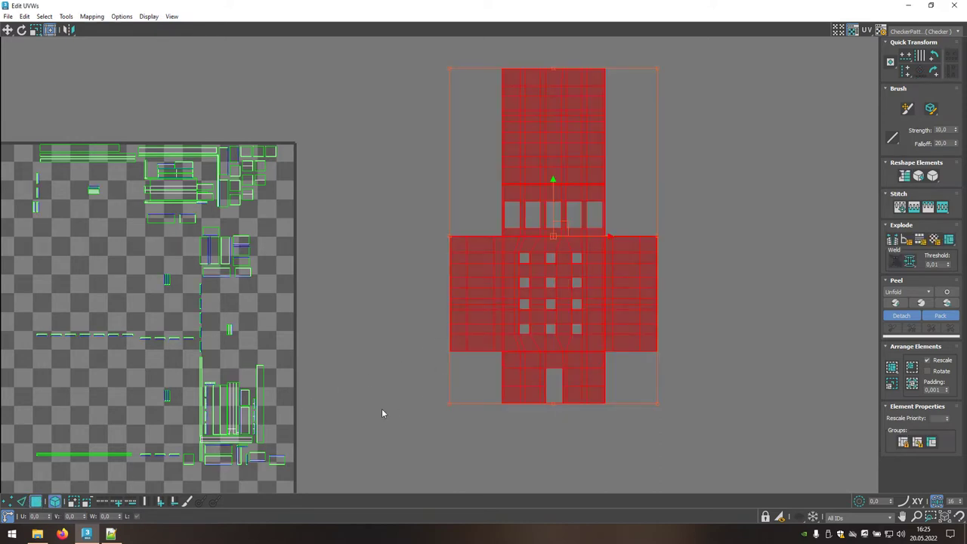
{"action": "middle_click_drag", "start_coordinate": [381, 408], "coordinate": [485, 367]}
{"action": "scroll", "coordinate": [495, 365], "scroll_direction": "down", "scroll_amount": 2}
{"action": "scroll", "coordinate": [496, 366], "scroll_direction": "down", "scroll_amount": 1}
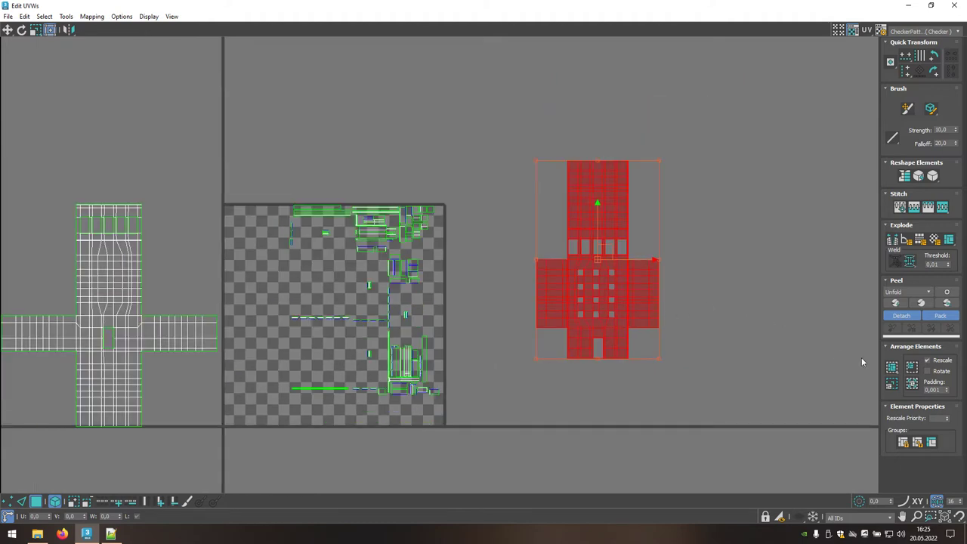
{"action": "left_click", "coordinate": [892, 368]}
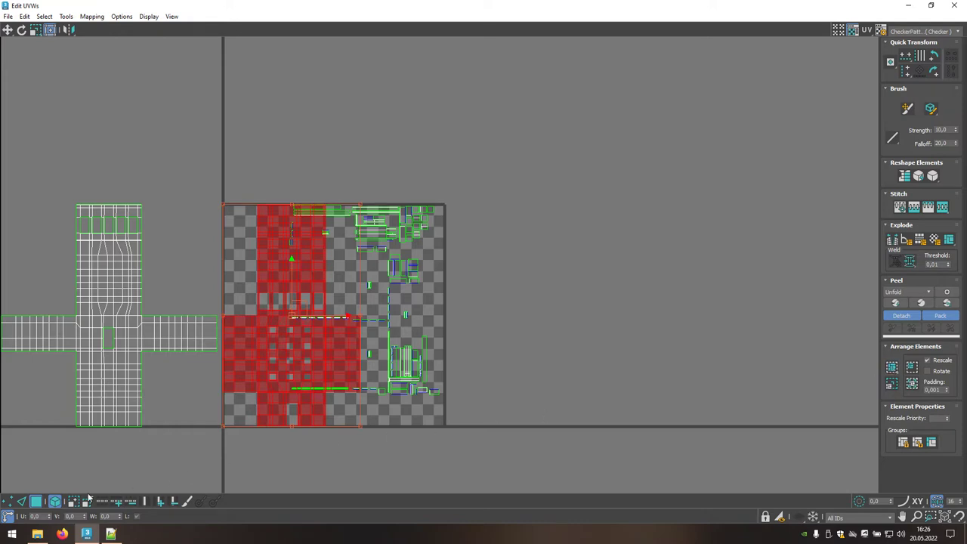
- Offset the packed island by U 1 to sit right of the 0–1 square, deselect, and close the UV editor
{"action": "left_click", "coordinate": [34, 516]}
{"action": "type", "text": "1"}
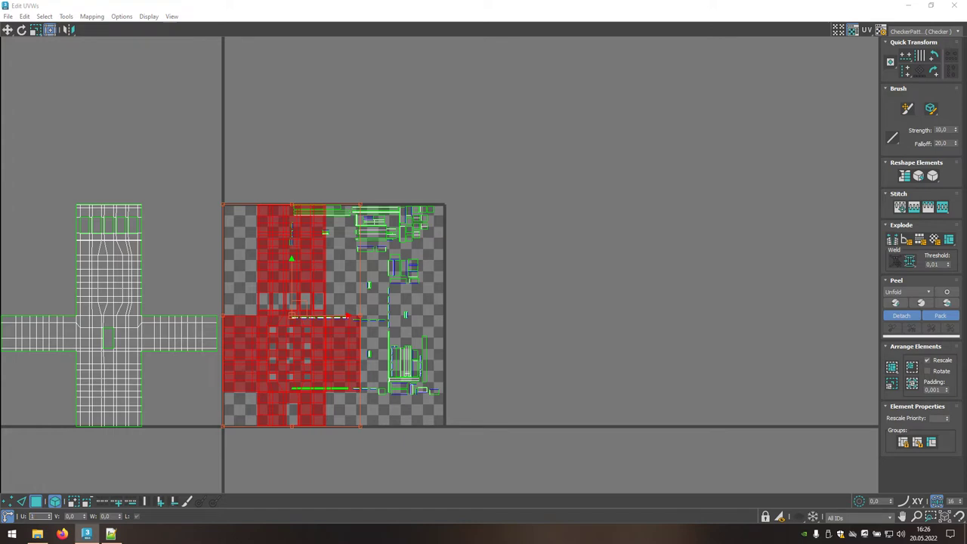
{"action": "key", "text": "Return"}
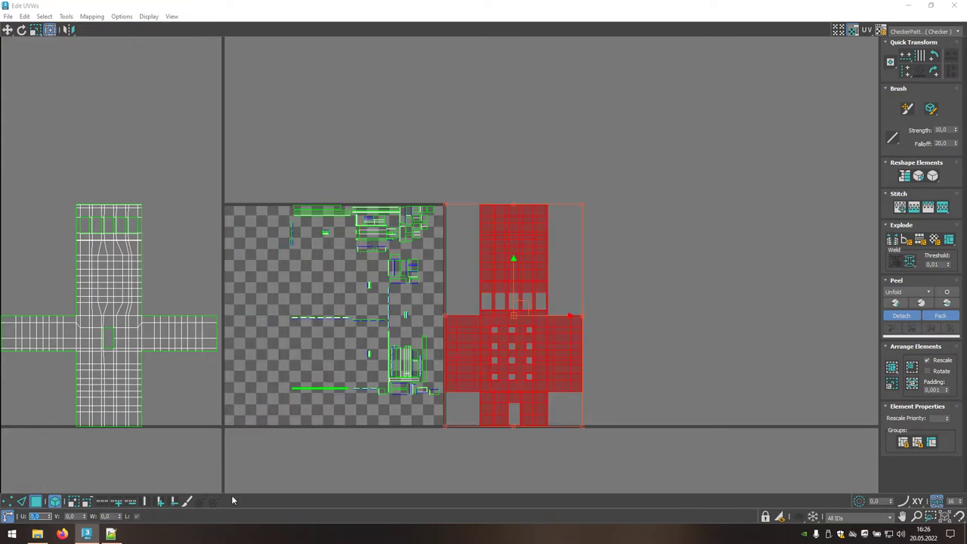
{"action": "left_click", "coordinate": [655, 364]}
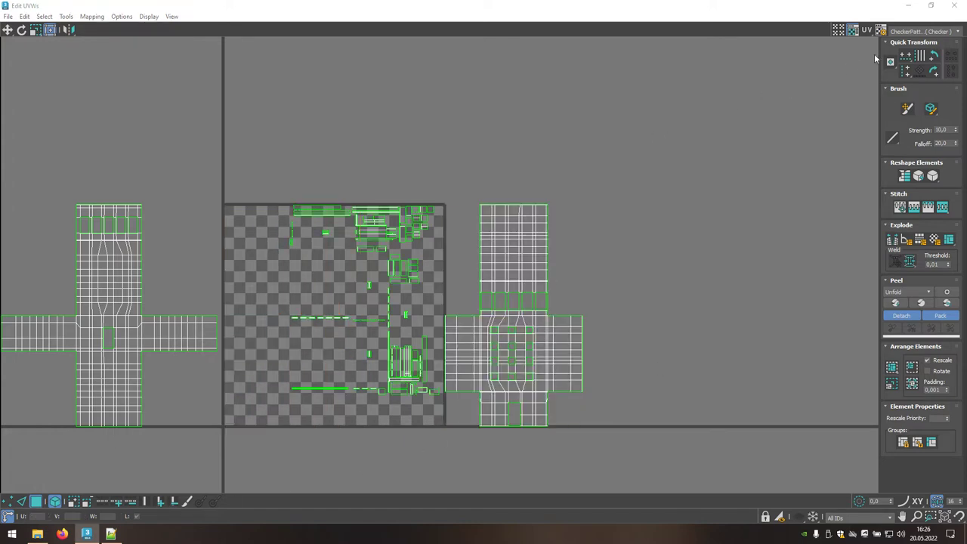
{"action": "left_click", "coordinate": [955, 6]}
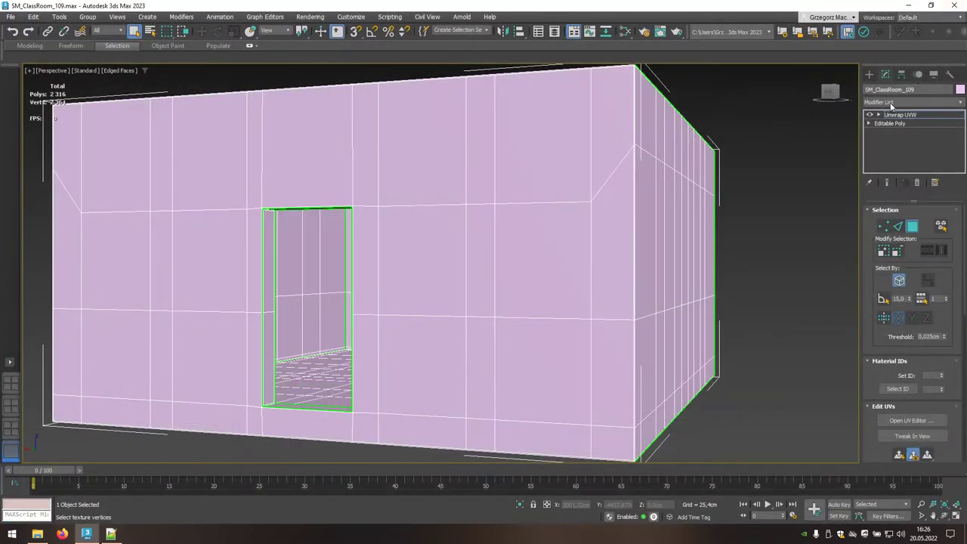
- Add an Edit Poly modifier from the Modifier List above Unwrap UVW
{"action": "left_click", "coordinate": [960, 105]}
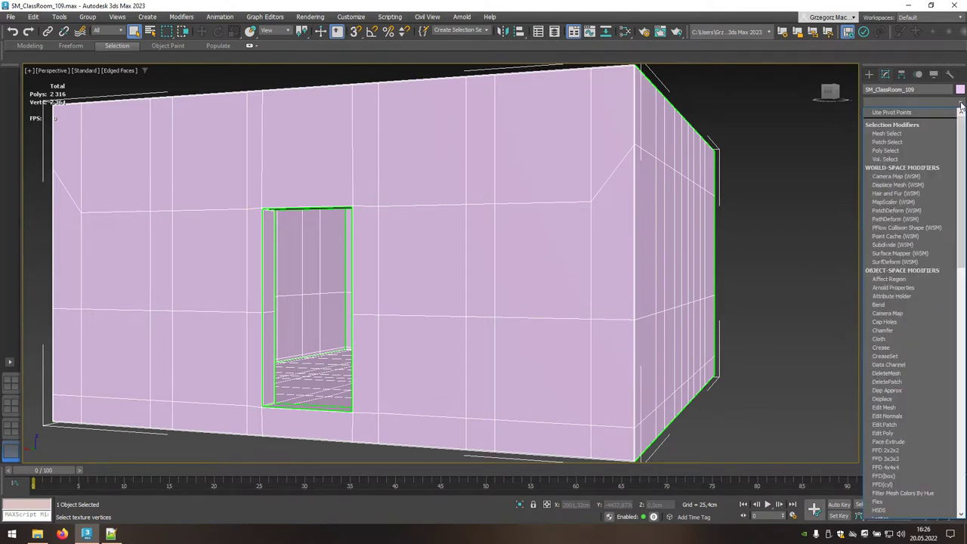
{"action": "left_click_drag", "start_coordinate": [961, 112], "coordinate": [962, 204]}
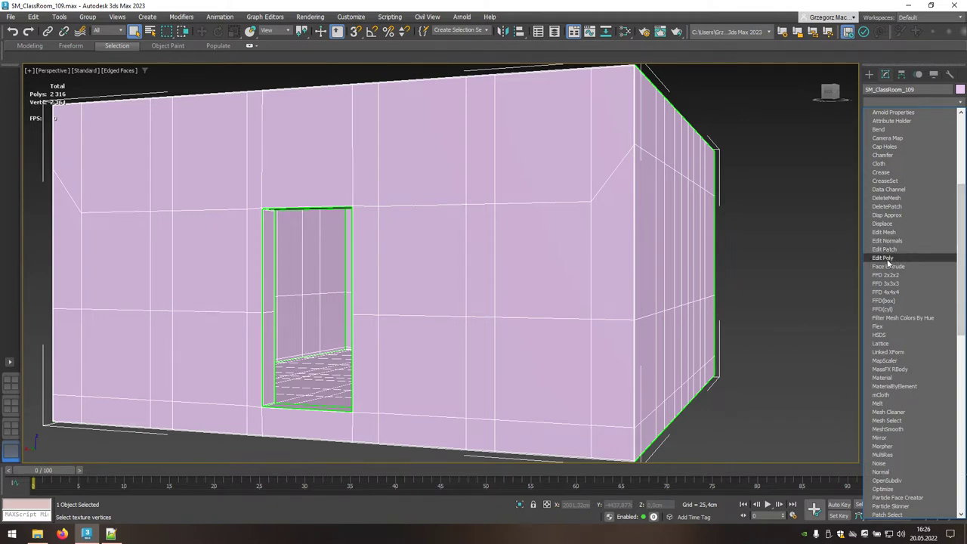
{"action": "left_click", "coordinate": [879, 261]}
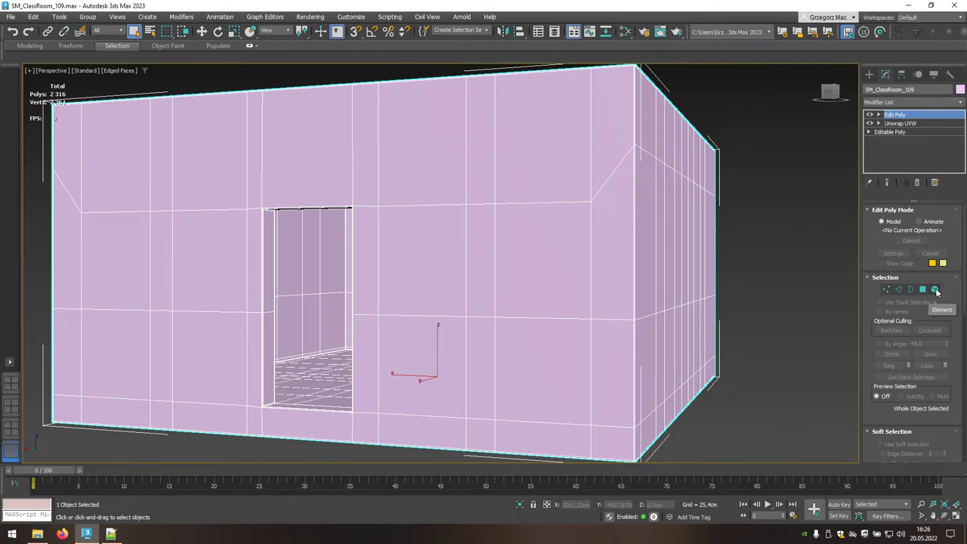
- In Element mode, select the 168-polygon door-frame element inside the doorway
{"action": "left_click", "coordinate": [934, 291]}
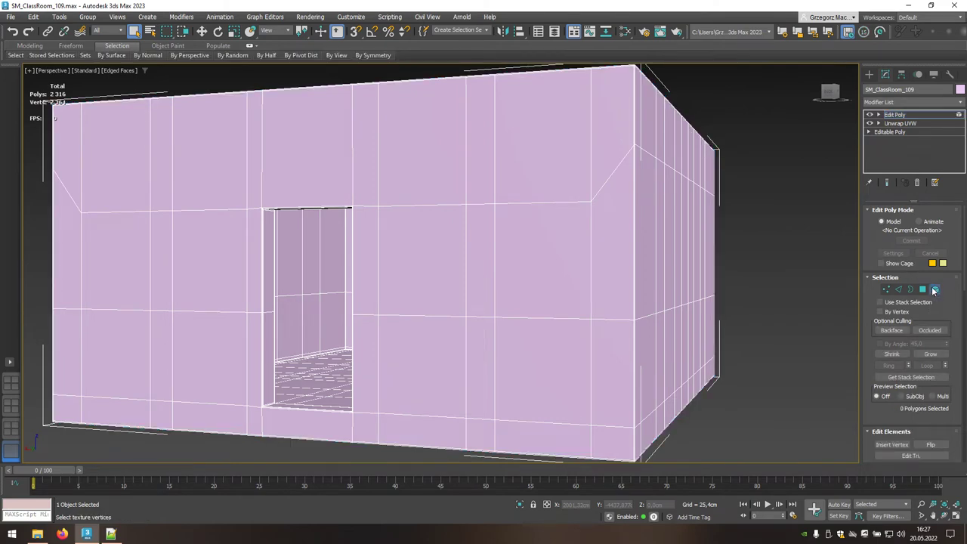
{"action": "middle_click_drag", "start_coordinate": [492, 282], "coordinate": [498, 282], "text": "alt"}
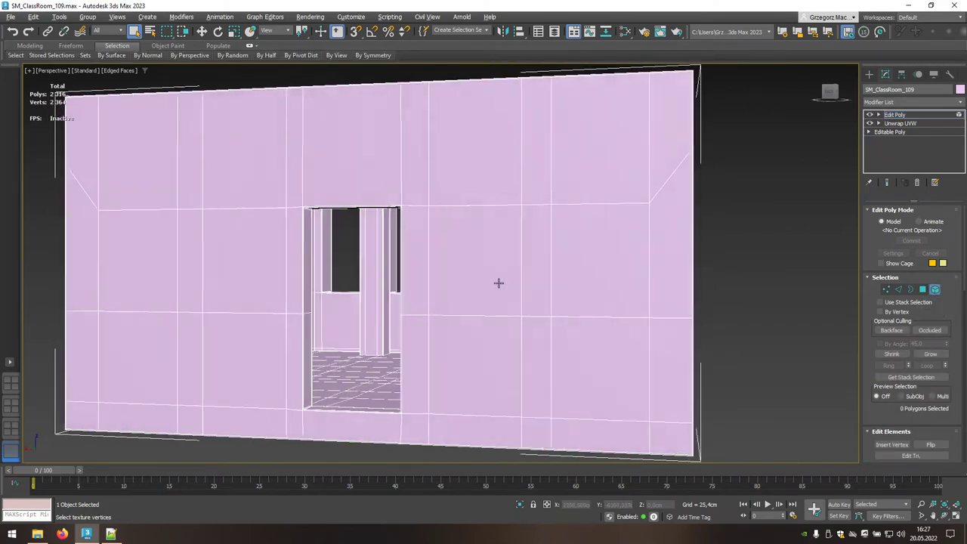
{"action": "left_click", "coordinate": [376, 262]}
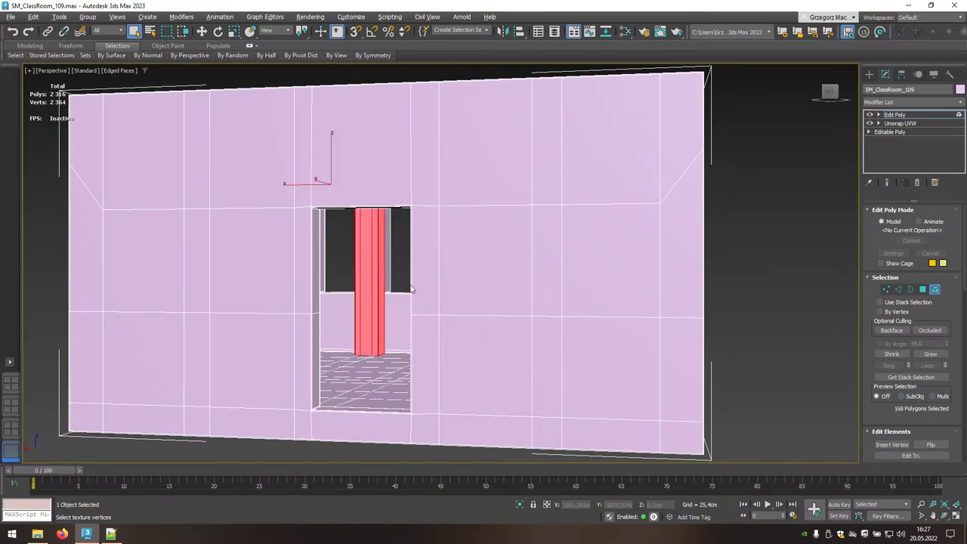
{"action": "mouse_move", "coordinate": [411, 288]}
{"action": "middle_mouse_down", "text": "alt"}
{"action": "mouse_move", "coordinate": [408, 270]}
{"action": "mouse_move", "coordinate": [405, 282]}
{"action": "middle_mouse_up", "text": "alt"}
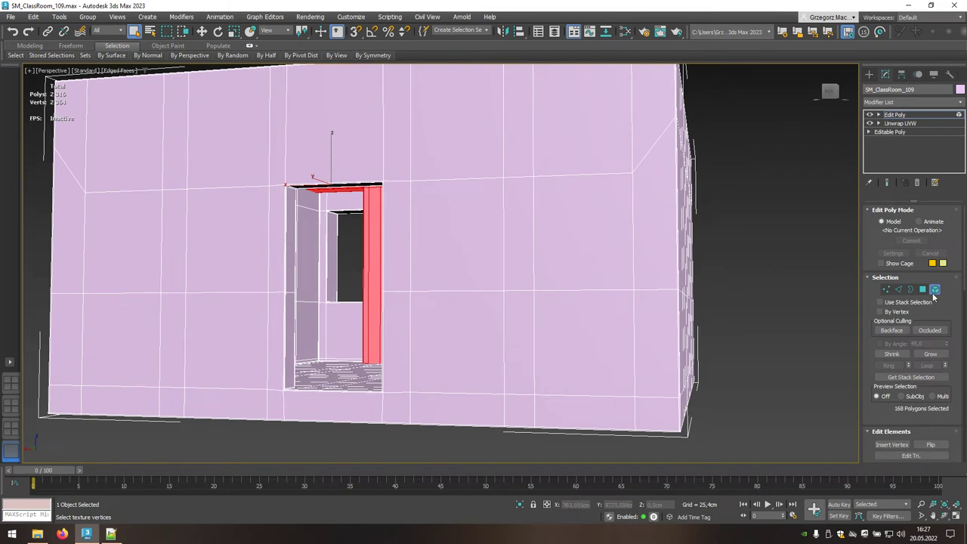
{"action": "left_click", "coordinate": [935, 291]}
- Add a second Unwrap UVW modifier from the Modifier List on top of Edit Poly
{"action": "left_click", "coordinate": [961, 106]}
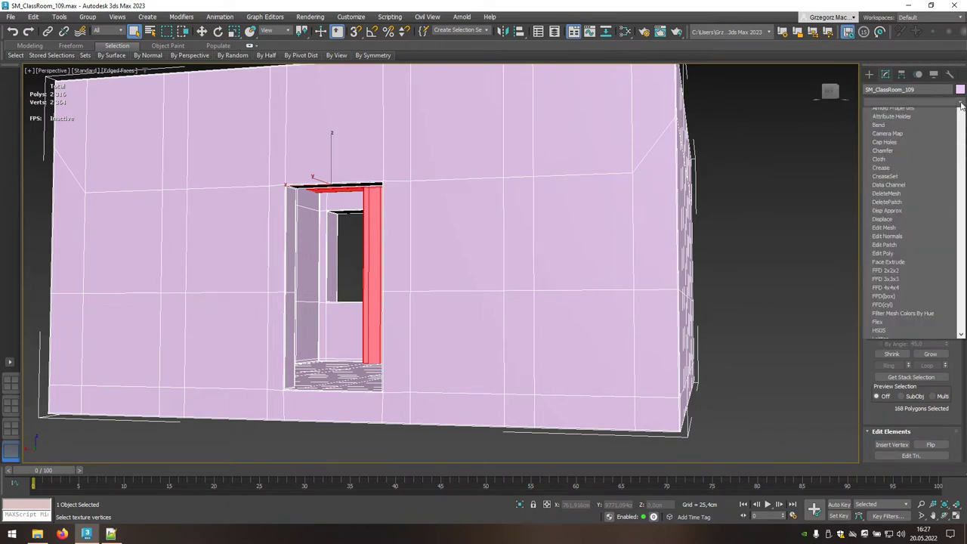
{"action": "scroll", "coordinate": [914, 303], "scroll_direction": "down", "scroll_amount": 3}
{"action": "left_click_drag", "start_coordinate": [957, 243], "coordinate": [957, 379]}
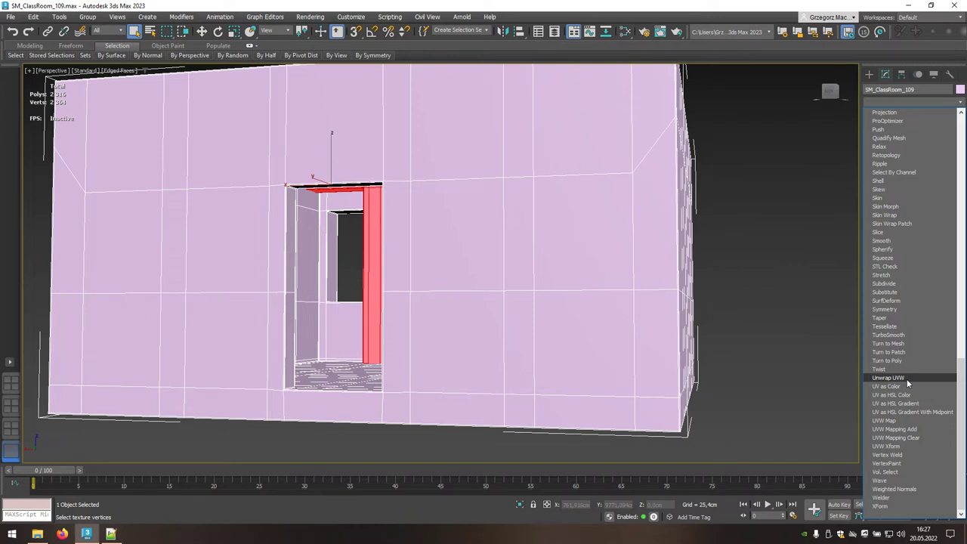
{"action": "left_click", "coordinate": [875, 380]}
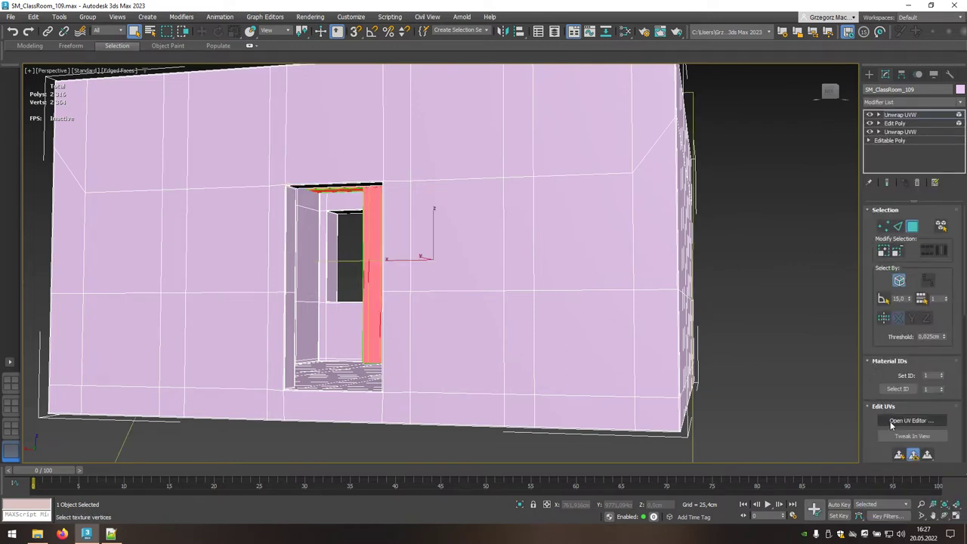
- Open the UV editor, clear the selection, and select the red window-column face to show its UVs
{"action": "left_click", "coordinate": [906, 421]}
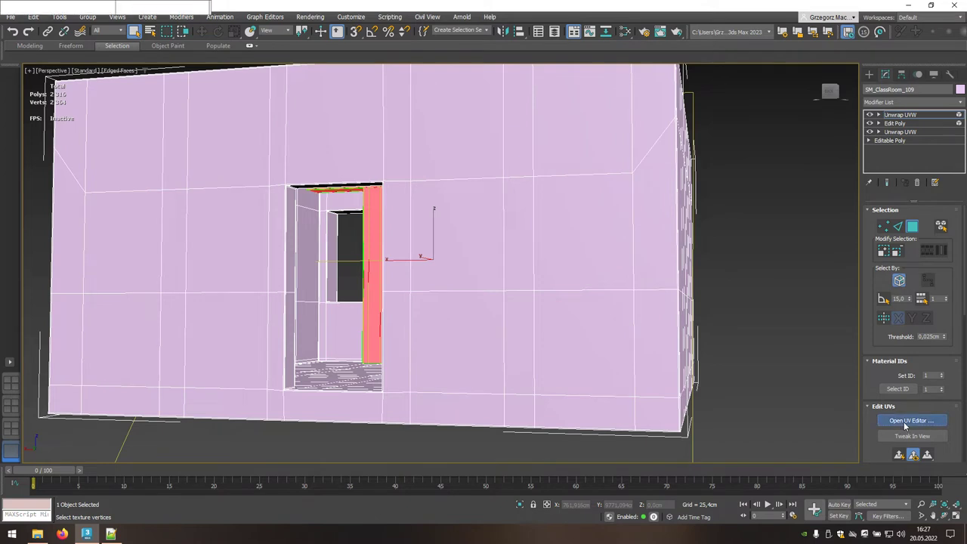
{"action": "scroll", "coordinate": [591, 281], "scroll_direction": "down", "scroll_amount": 4}
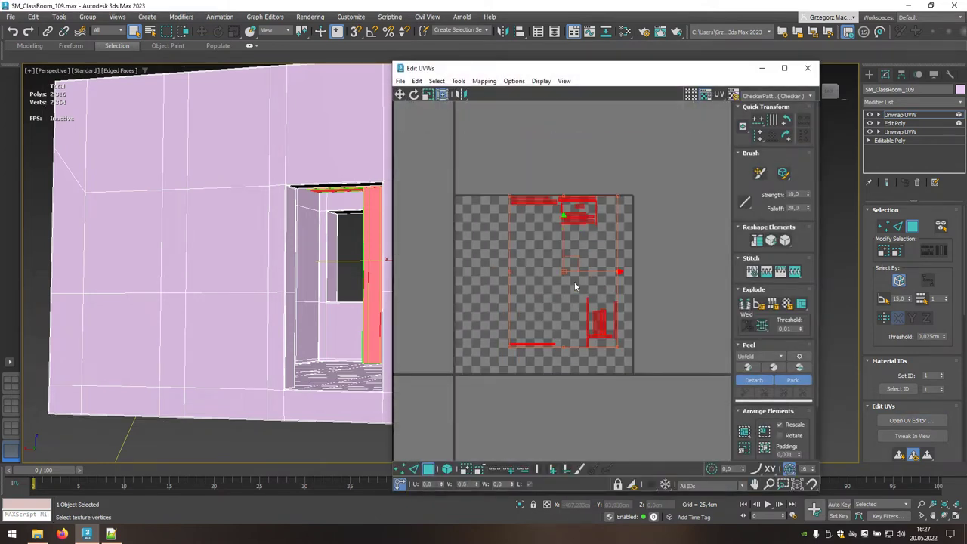
{"action": "left_click", "coordinate": [566, 281]}
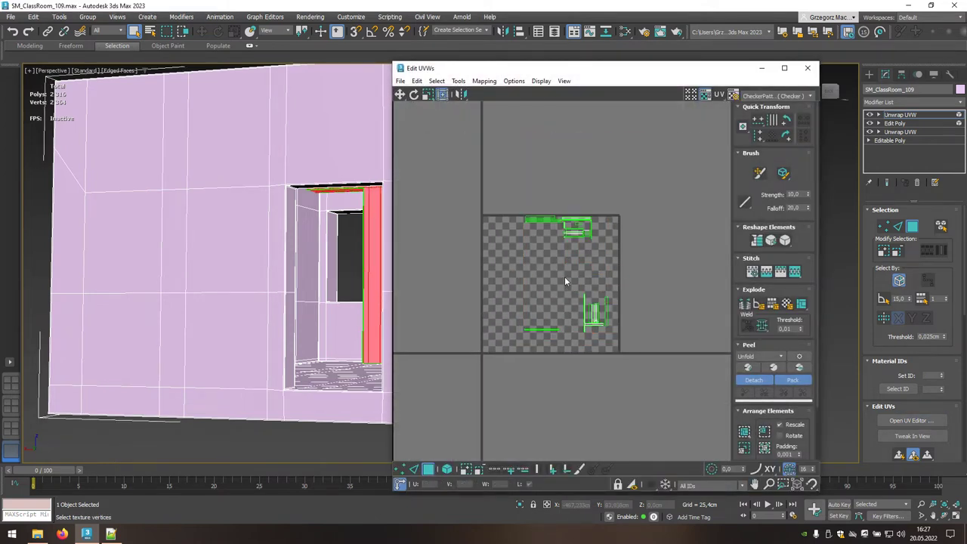
{"action": "left_click", "coordinate": [761, 68]}
{"action": "middle_click_drag", "start_coordinate": [566, 230], "coordinate": [420, 235], "text": "alt"}
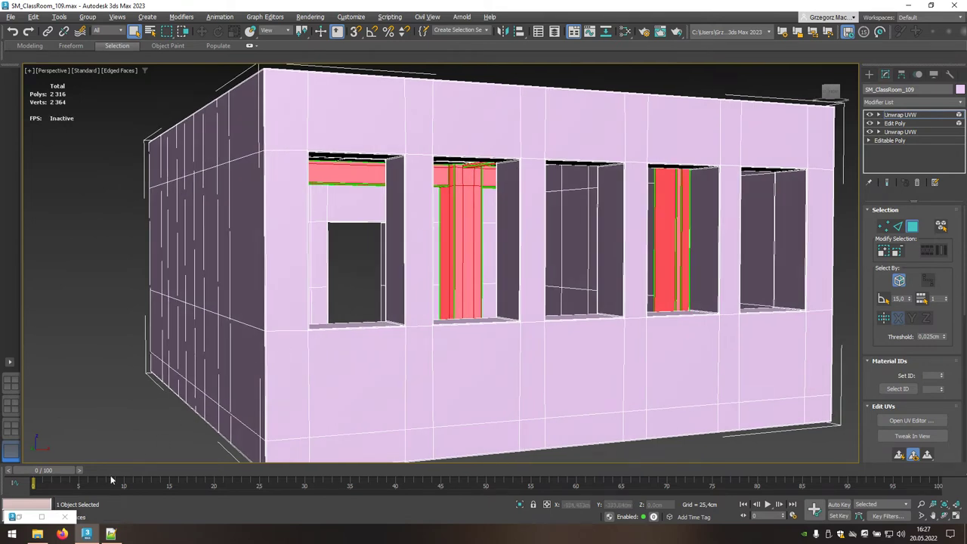
{"action": "left_click", "coordinate": [23, 518]}
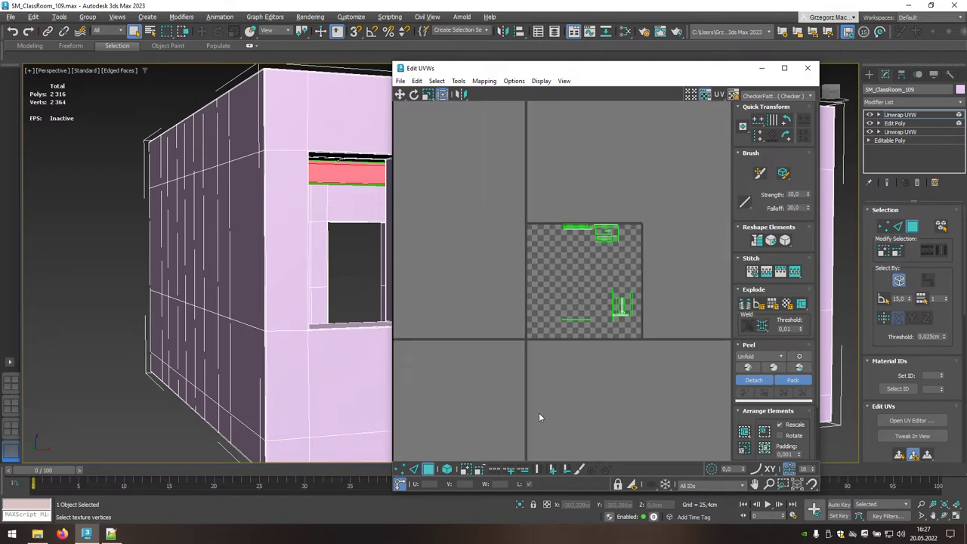
{"action": "scroll", "coordinate": [574, 309], "scroll_direction": "up", "scroll_amount": 3}
{"action": "scroll", "coordinate": [581, 280], "scroll_direction": "up", "scroll_amount": 2}
{"action": "middle_click_drag", "start_coordinate": [361, 247], "coordinate": [208, 244]}
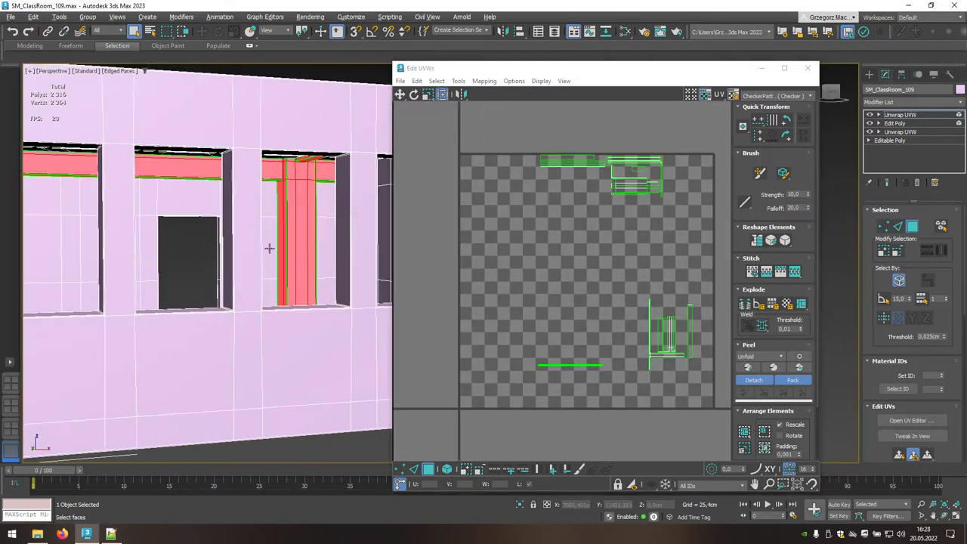
{"action": "left_click", "coordinate": [299, 224]}
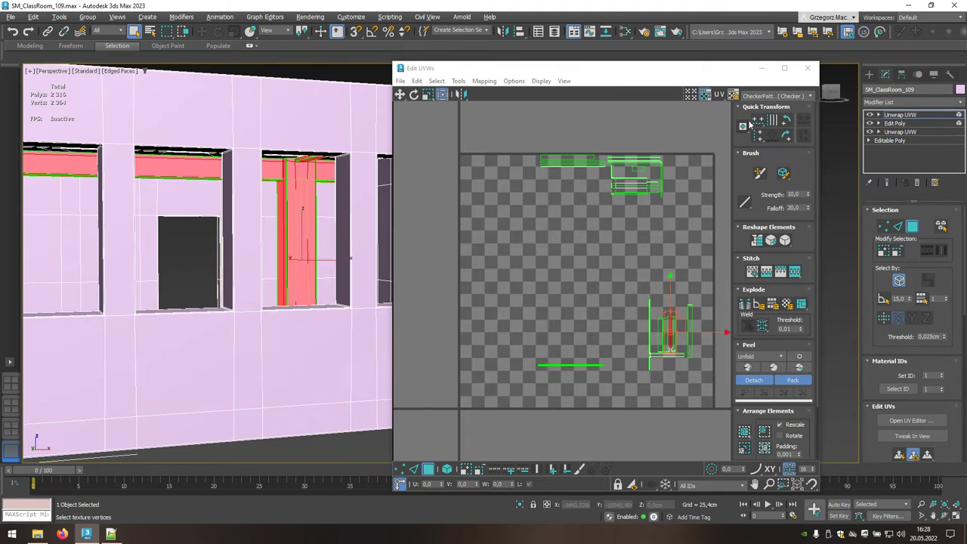
- In the maximized UV editor, select the wider UV element and move it to the canvas's left
{"action": "left_click", "coordinate": [784, 69]}
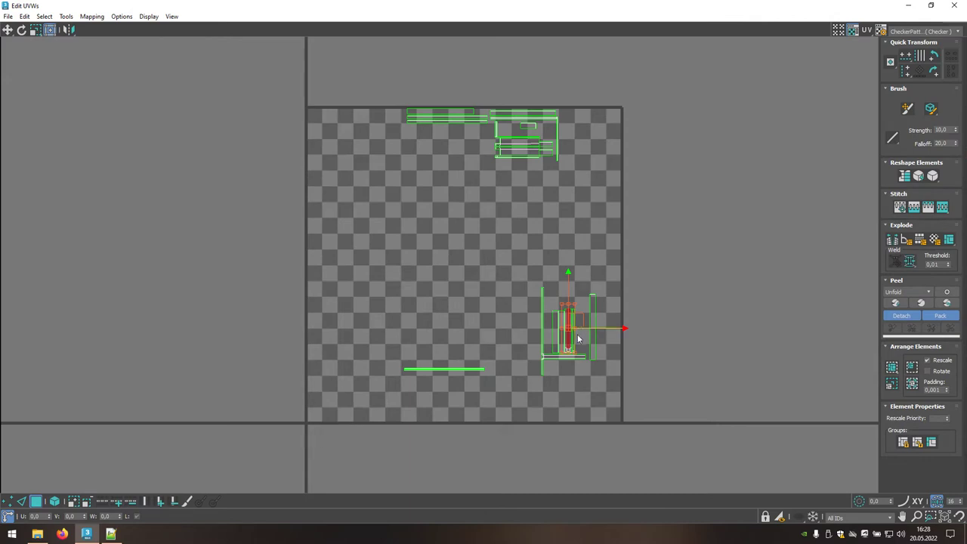
{"action": "scroll", "coordinate": [578, 339], "scroll_direction": "up", "scroll_amount": 5}
{"action": "scroll", "coordinate": [572, 343], "scroll_direction": "up", "scroll_amount": 3}
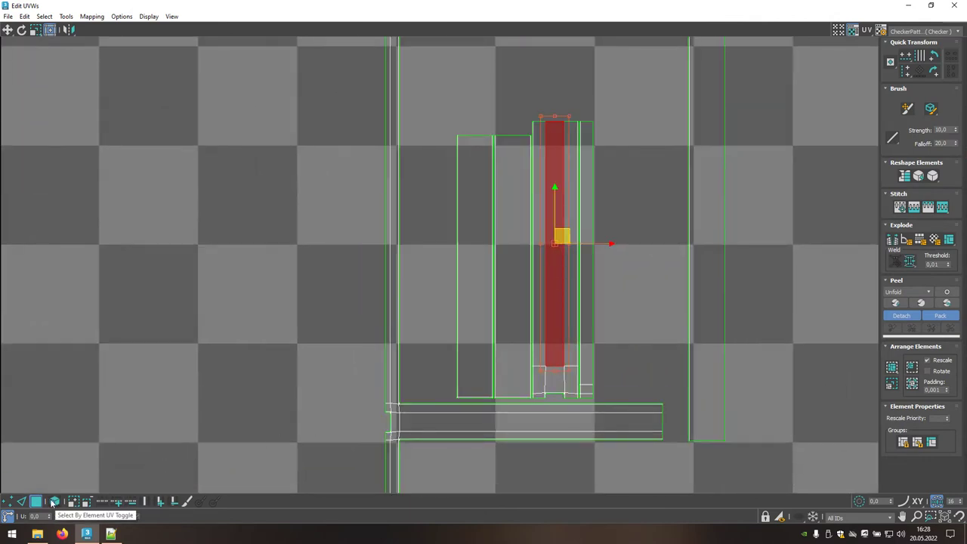
{"action": "left_click", "coordinate": [55, 502]}
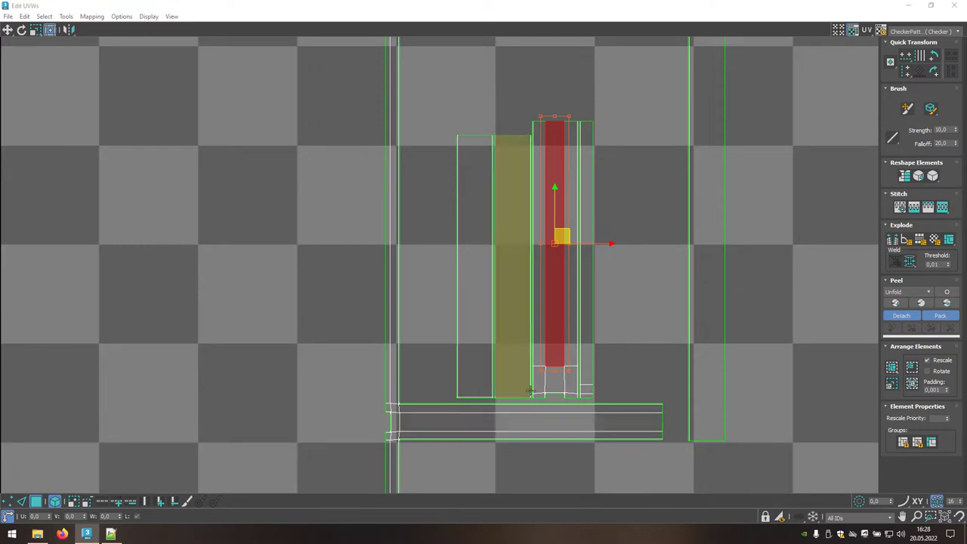
{"action": "left_click", "coordinate": [558, 295]}
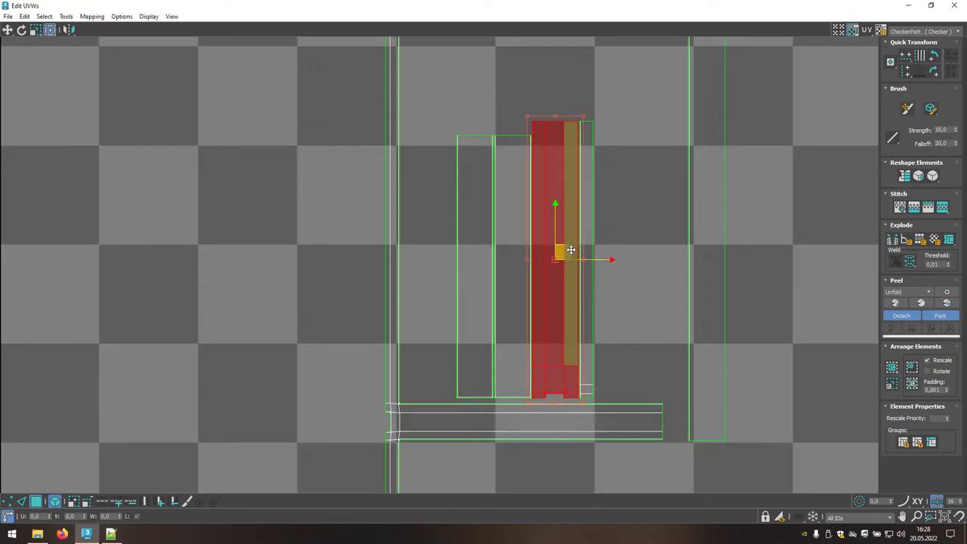
{"action": "left_click_drag", "start_coordinate": [567, 245], "coordinate": [156, 242]}
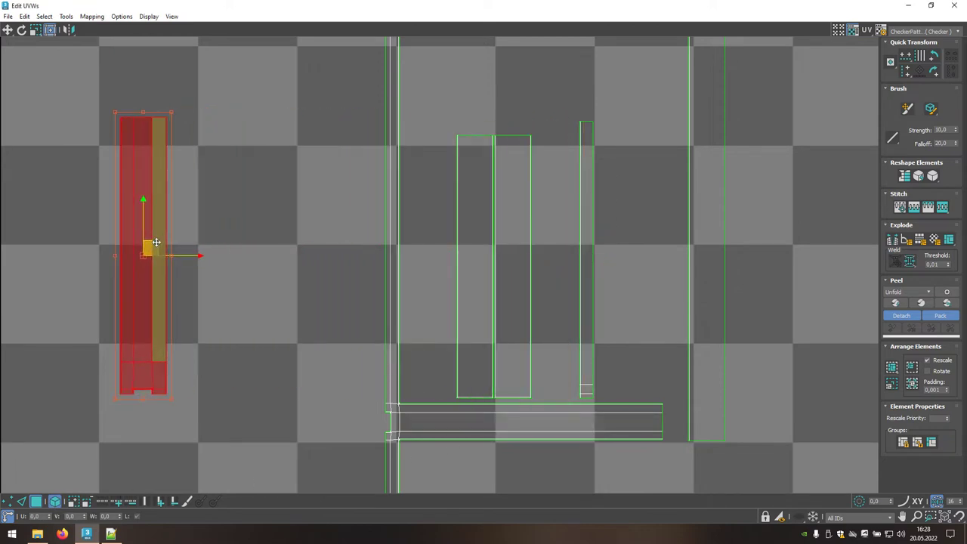
- Stitch the neighbouring piece onto the moved strip's right edge, then select its left edge
{"action": "left_click", "coordinate": [23, 502]}
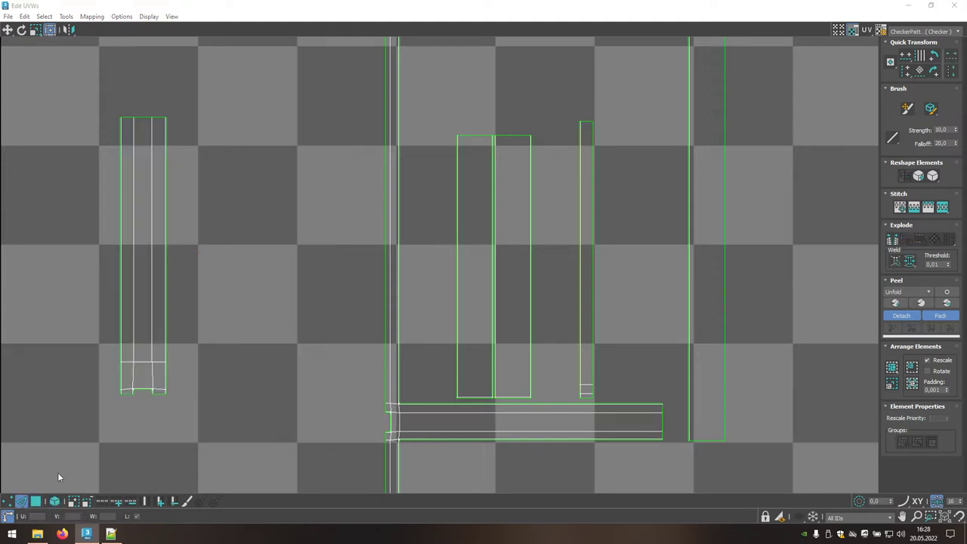
{"action": "middle_click_drag", "start_coordinate": [57, 472], "coordinate": [177, 472]}
{"action": "scroll", "coordinate": [226, 389], "scroll_direction": "up", "scroll_amount": 4}
{"action": "scroll", "coordinate": [238, 378], "scroll_direction": "up", "scroll_amount": 2}
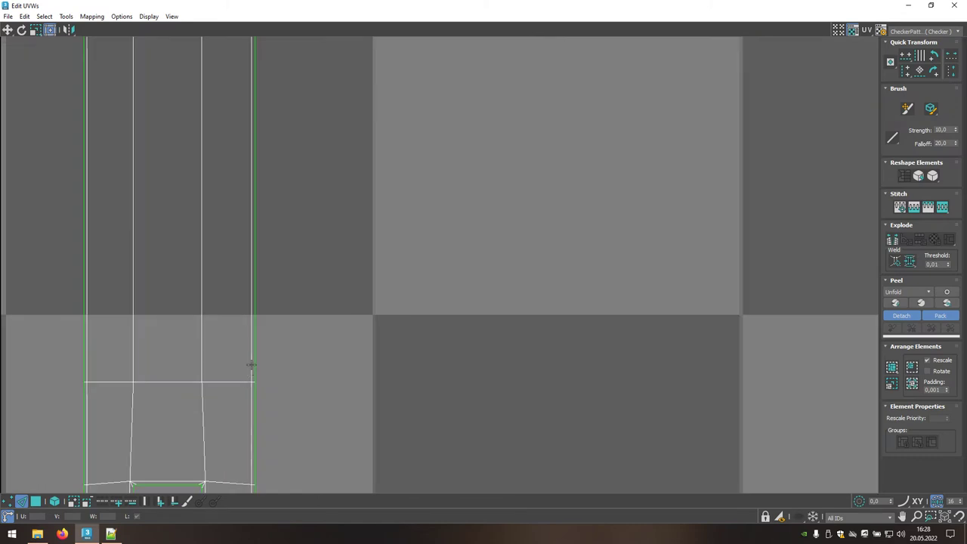
{"action": "left_click", "coordinate": [254, 363]}
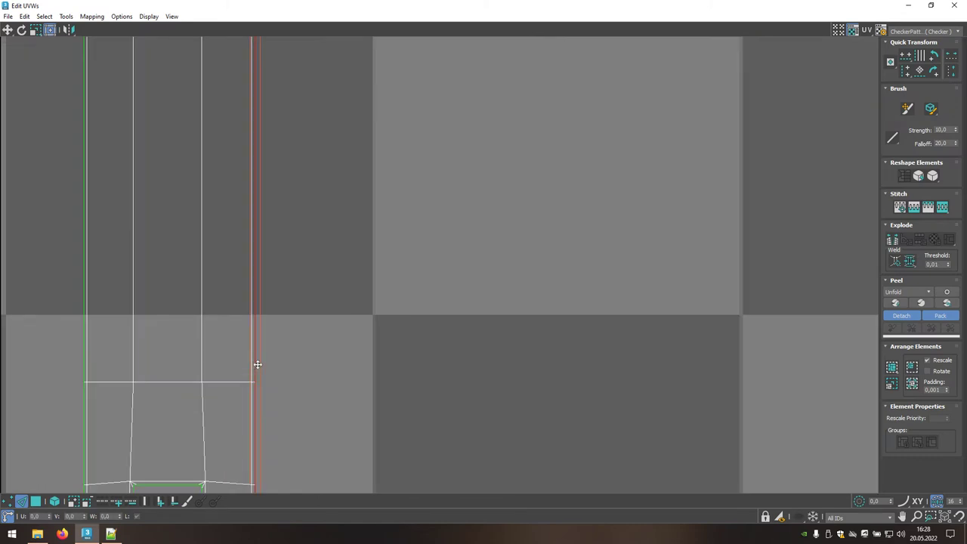
{"action": "left_click", "coordinate": [942, 207]}
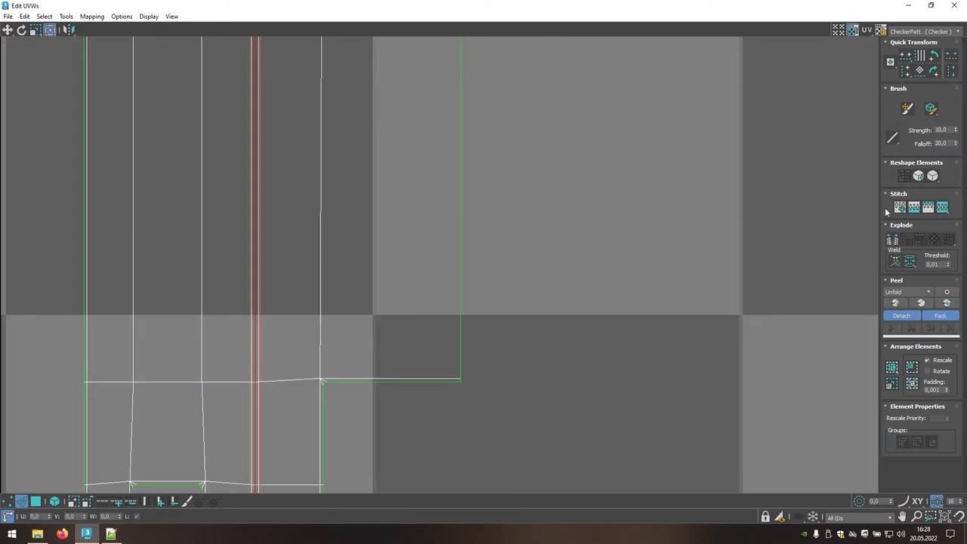
{"action": "left_click", "coordinate": [83, 274]}
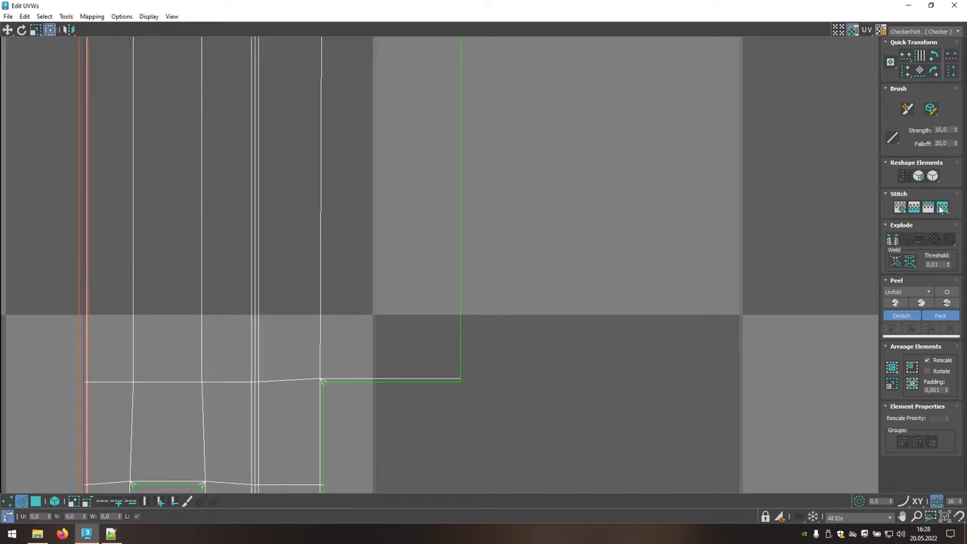
{"action": "scroll", "coordinate": [676, 259], "scroll_direction": "down", "scroll_amount": 3}
{"action": "scroll", "coordinate": [675, 260], "scroll_direction": "down", "scroll_amount": 2}
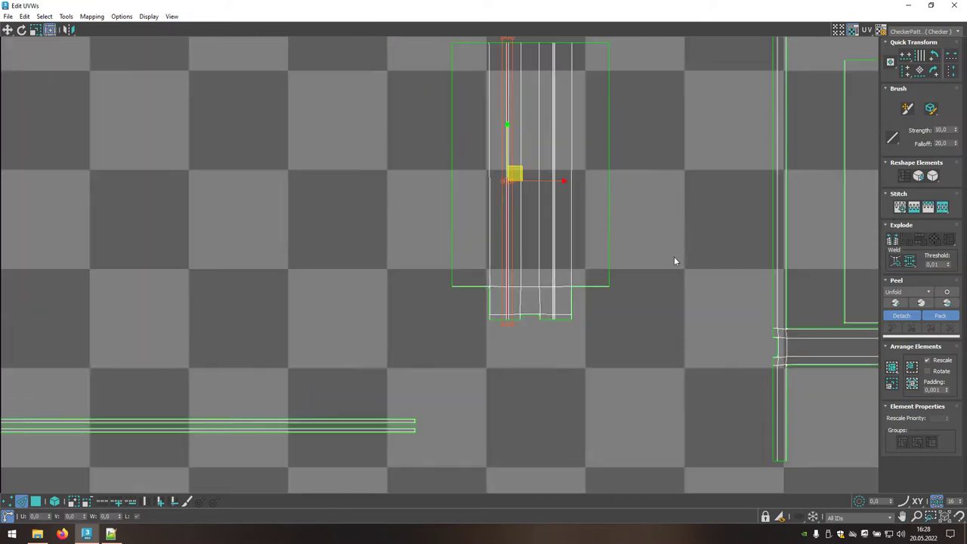
{"action": "left_click", "coordinate": [930, 5]}
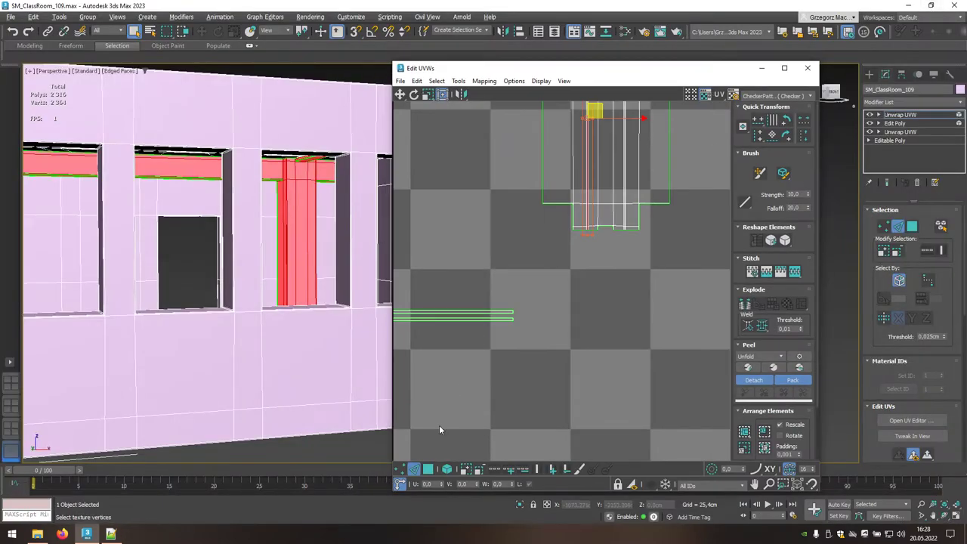
- Clear the face selection and maximize the UV editor framed on the upper UV elements
{"action": "left_click", "coordinate": [428, 469]}
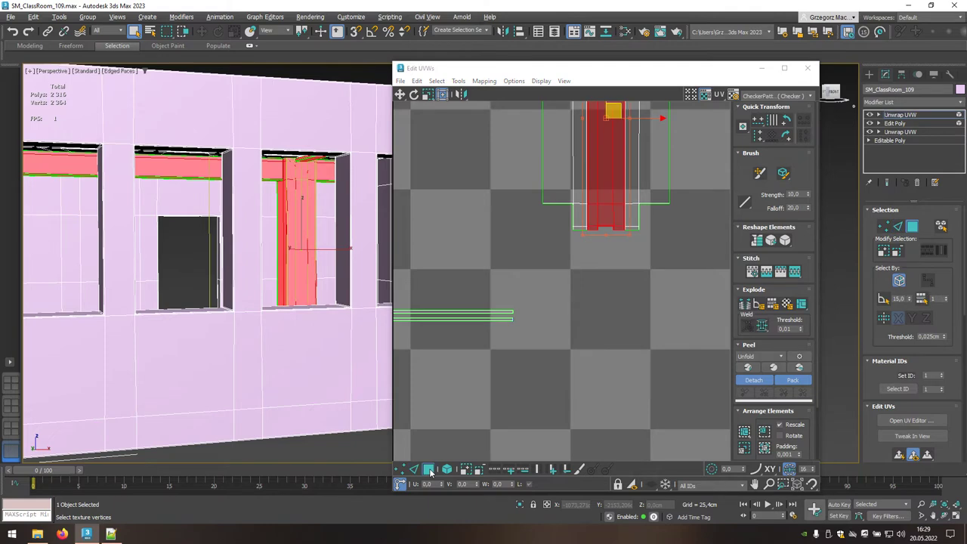
{"action": "left_click", "coordinate": [179, 171]}
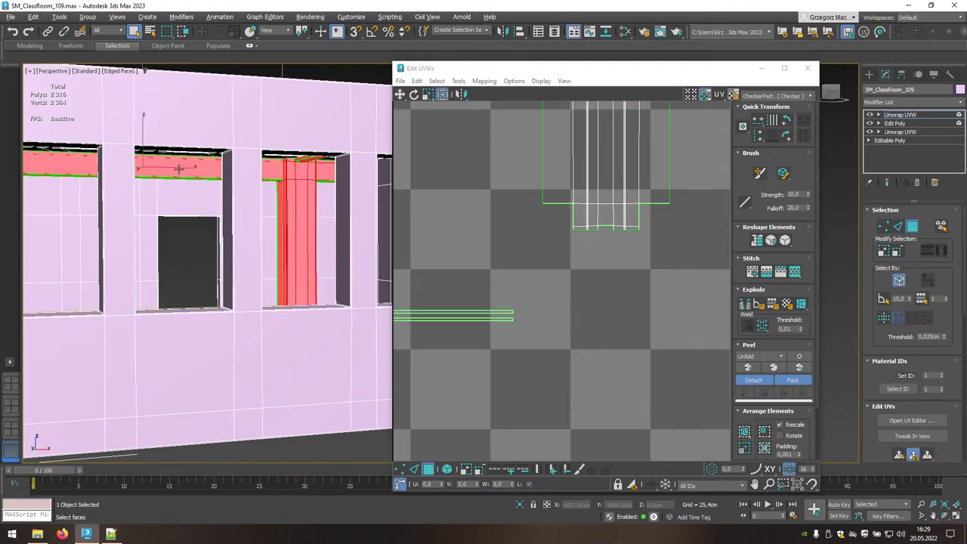
{"action": "left_click", "coordinate": [783, 68]}
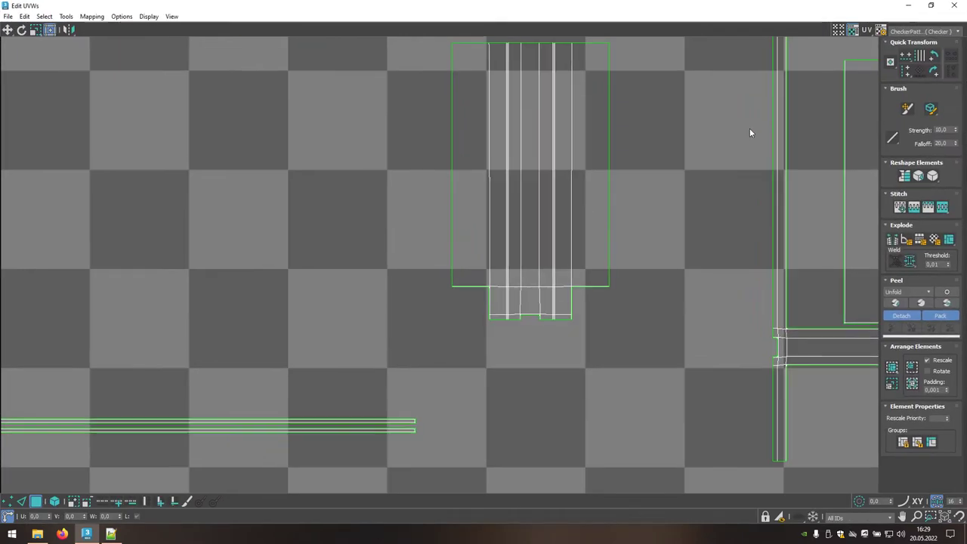
{"action": "scroll", "coordinate": [686, 298], "scroll_direction": "down", "scroll_amount": 3}
{"action": "scroll", "coordinate": [686, 297], "scroll_direction": "down", "scroll_amount": 3}
{"action": "middle_click_drag", "start_coordinate": [679, 293], "coordinate": [642, 337]}
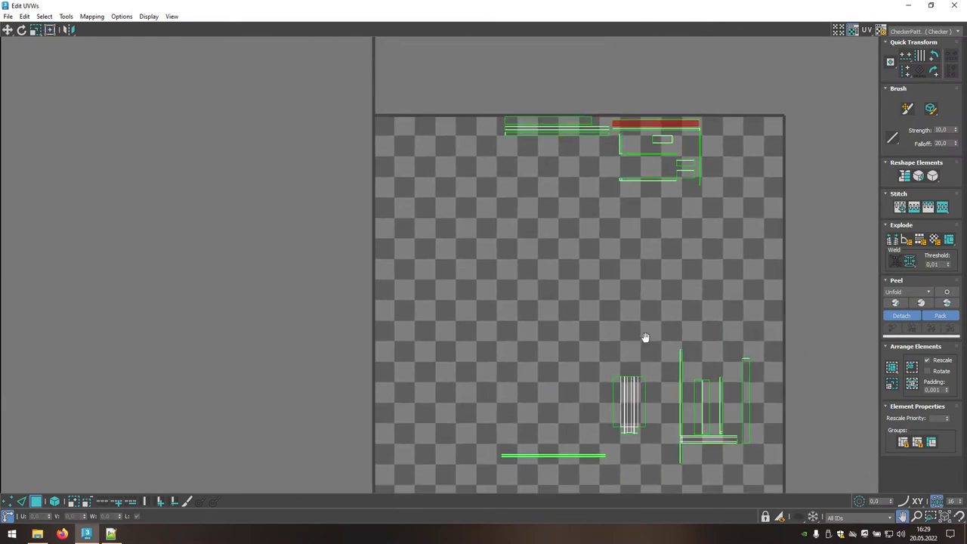
{"action": "scroll", "coordinate": [630, 190], "scroll_direction": "up", "scroll_amount": 3}
{"action": "scroll", "coordinate": [627, 196], "scroll_direction": "up", "scroll_amount": 2}
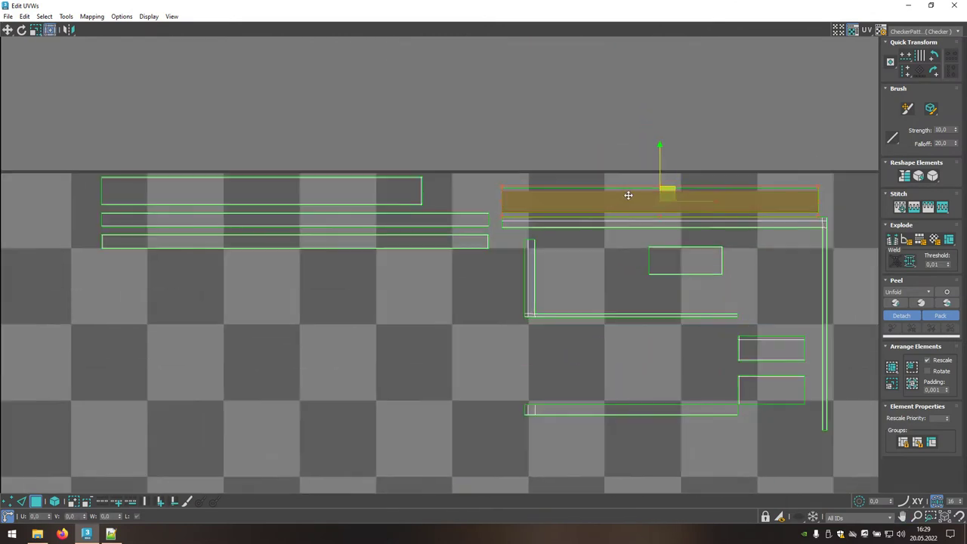
{"action": "scroll", "coordinate": [626, 199], "scroll_direction": "up", "scroll_amount": 2}
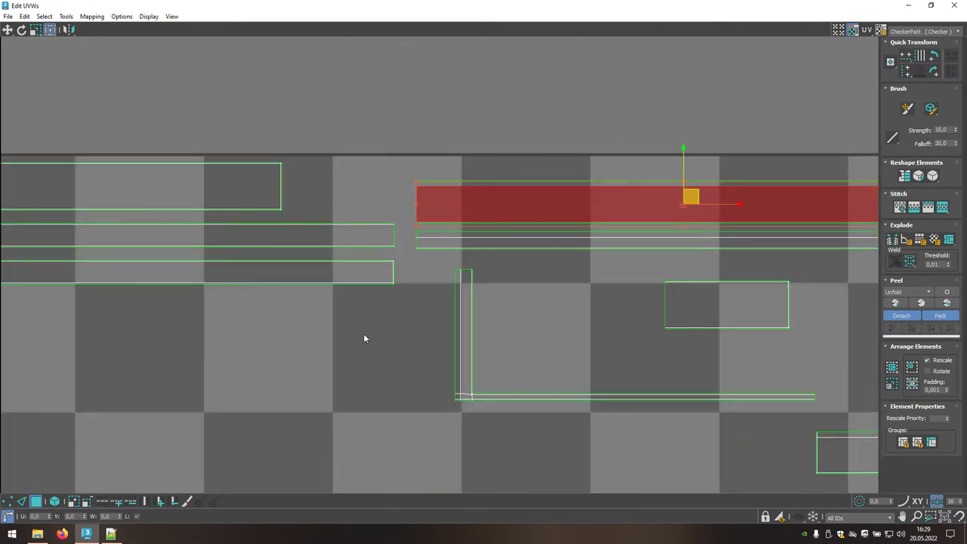
- Stitch the neighbouring piece onto the long strip's shared horizontal edge, then float the editor again
{"action": "left_click", "coordinate": [22, 501]}
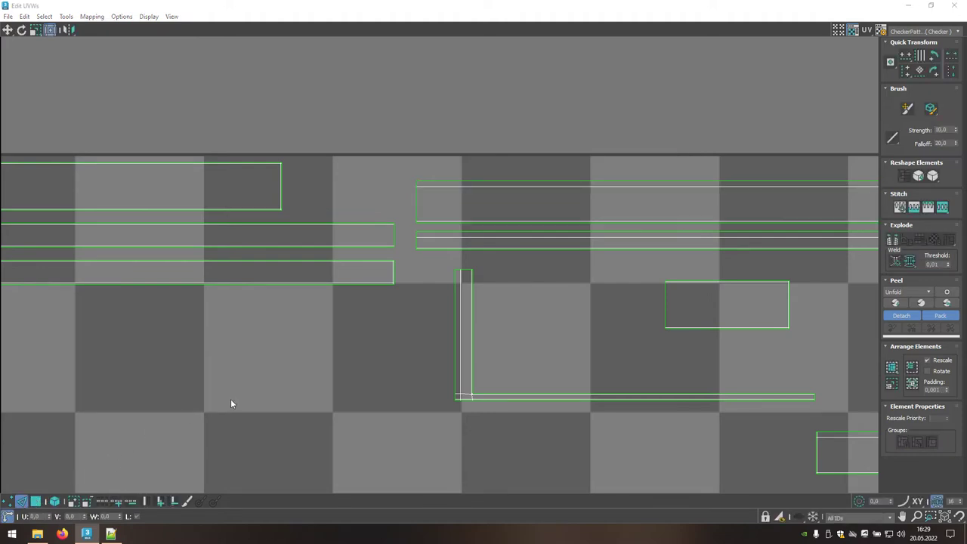
{"action": "left_click", "coordinate": [555, 224]}
{"action": "left_click", "coordinate": [555, 223]}
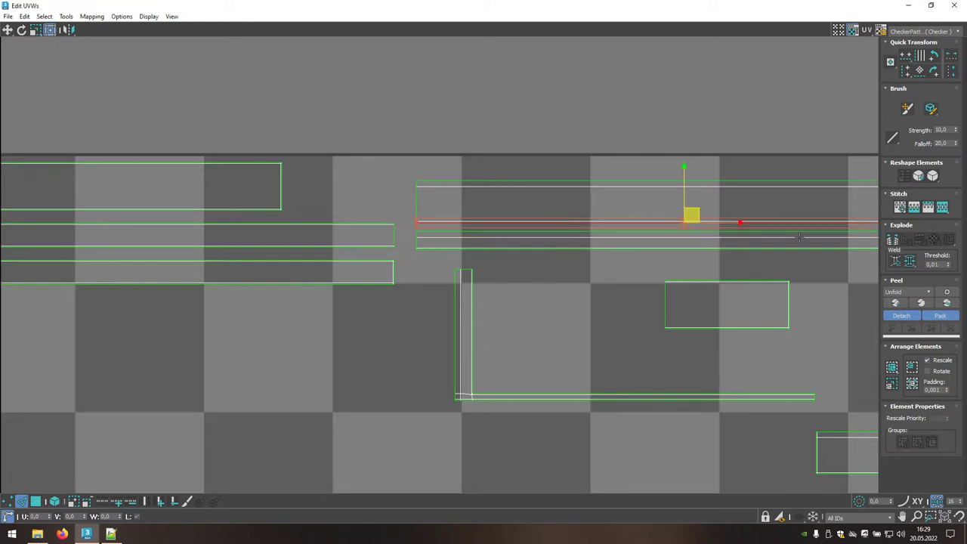
{"action": "left_click", "coordinate": [941, 207]}
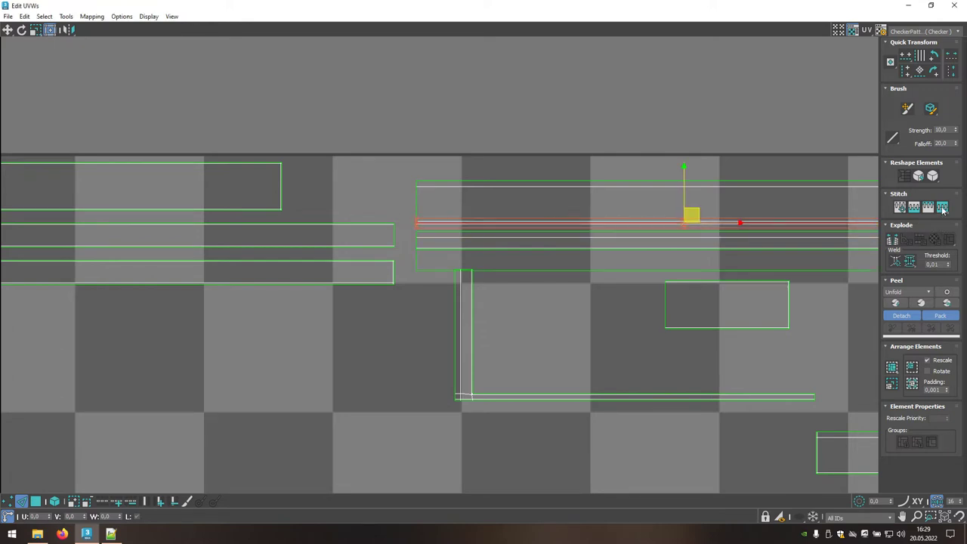
{"action": "left_click", "coordinate": [930, 6]}
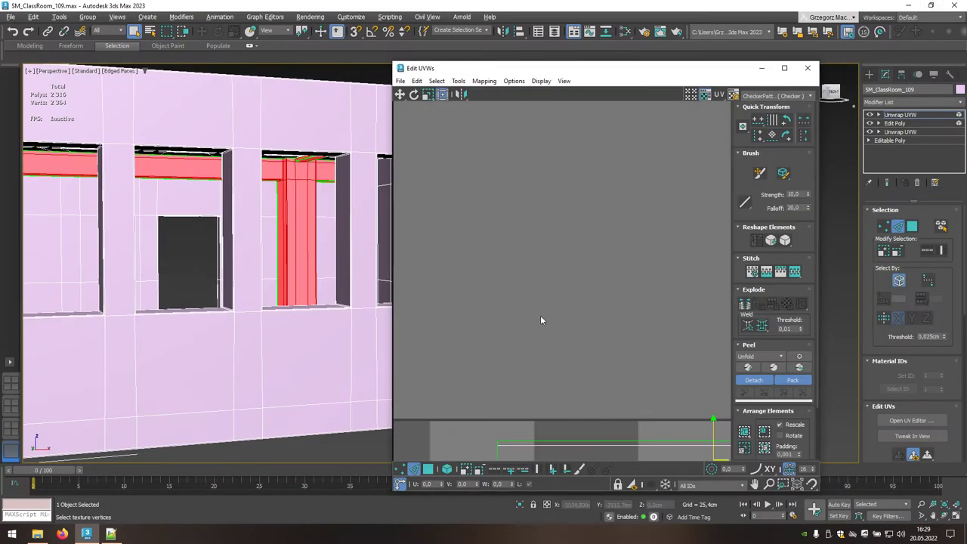
- Select a window-frame face in the viewport and frame its UV shells in the maximized editor
{"action": "key", "text": "3"}
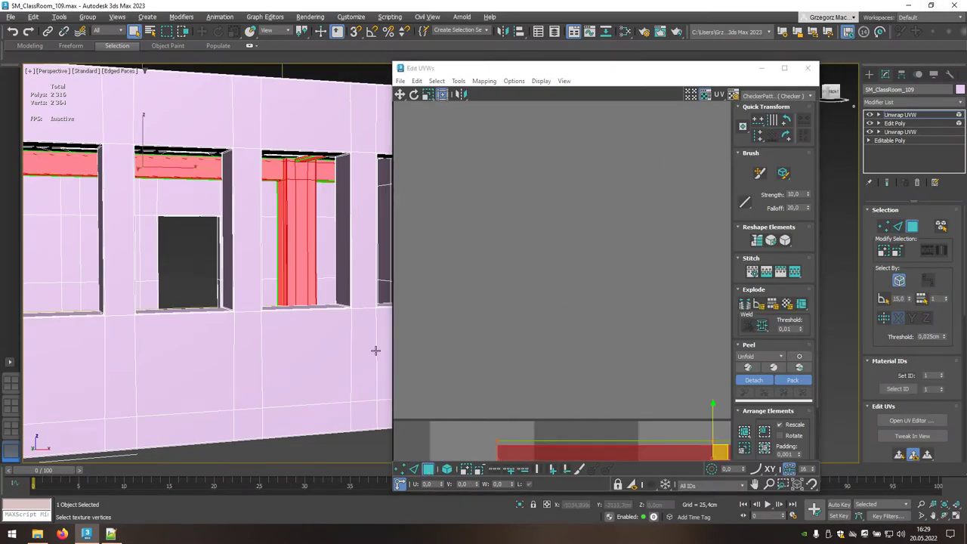
{"action": "left_click", "coordinate": [325, 172]}
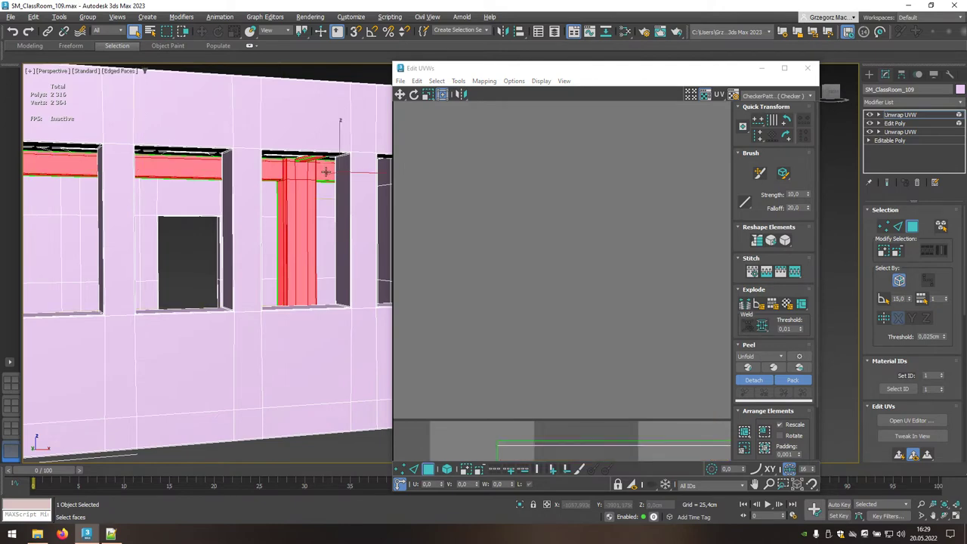
{"action": "left_click", "coordinate": [784, 69]}
{"action": "scroll", "coordinate": [714, 367], "scroll_direction": "up", "scroll_amount": 5}
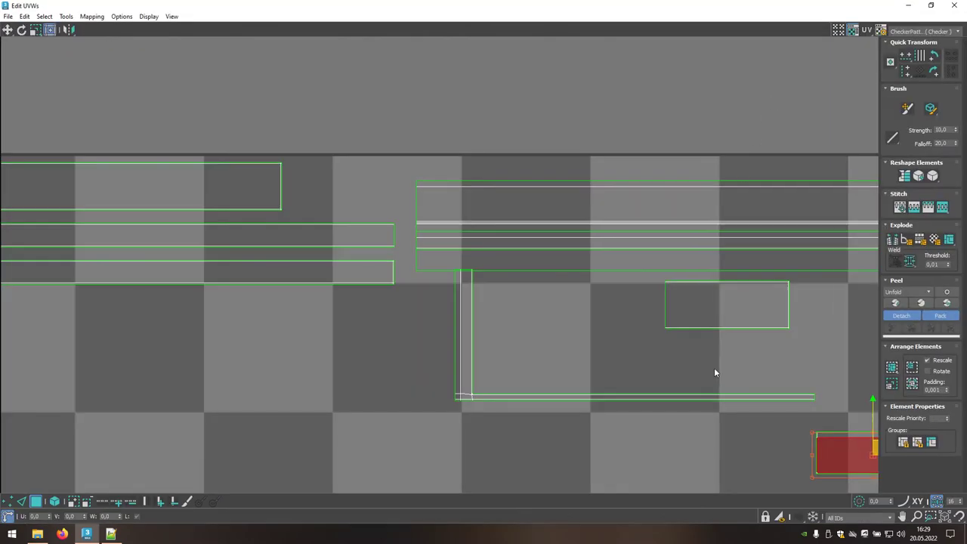
{"action": "scroll", "coordinate": [710, 405], "scroll_direction": "down", "scroll_amount": 3}
{"action": "middle_click_drag", "start_coordinate": [710, 404], "coordinate": [577, 345]}
{"action": "scroll", "coordinate": [688, 378], "scroll_direction": "up", "scroll_amount": 4}
{"action": "scroll", "coordinate": [688, 378], "scroll_direction": "up", "scroll_amount": 3}
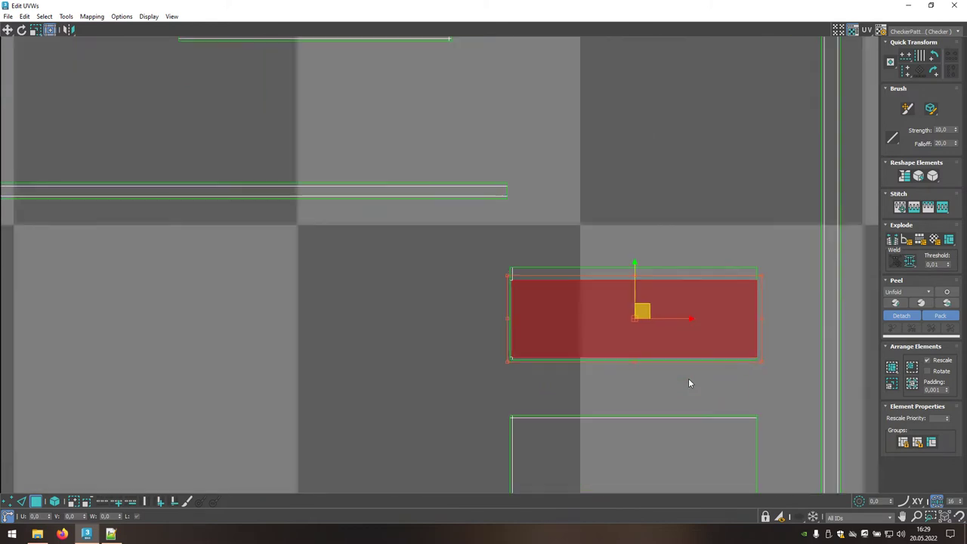
- Stitch the lower shell onto the upper shell's bottom edge, then float the UV editor again
{"action": "left_click", "coordinate": [21, 501]}
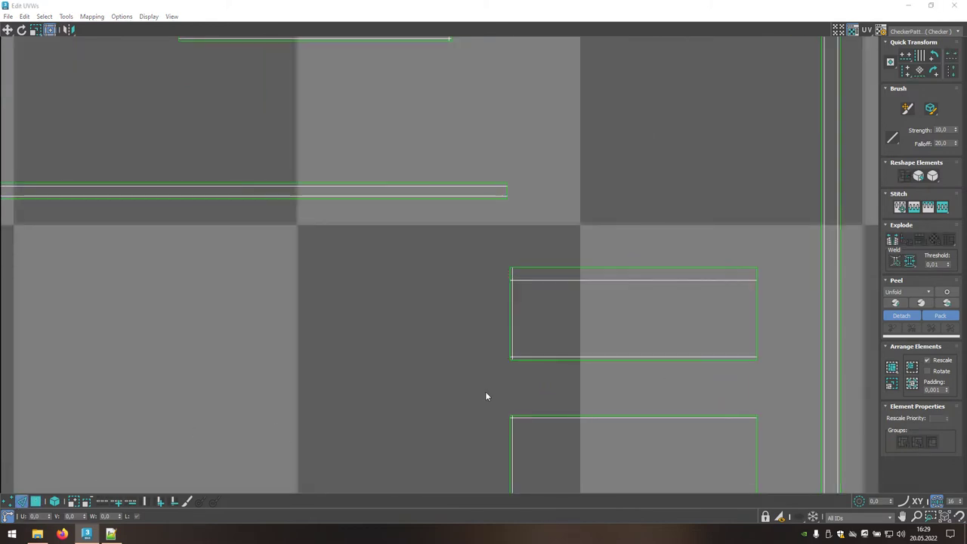
{"action": "left_click", "coordinate": [567, 357]}
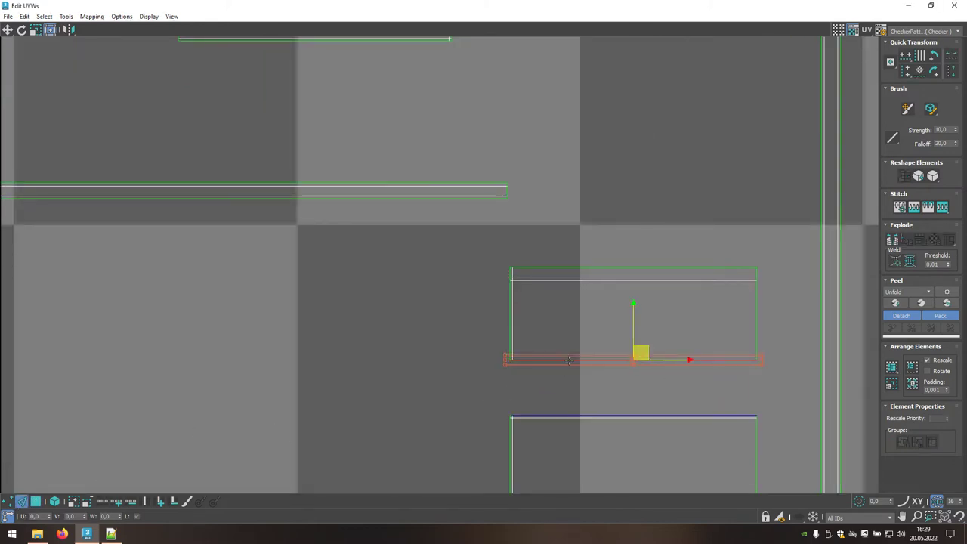
{"action": "left_click", "coordinate": [942, 207]}
{"action": "middle_click_drag", "start_coordinate": [371, 271], "coordinate": [395, 272]}
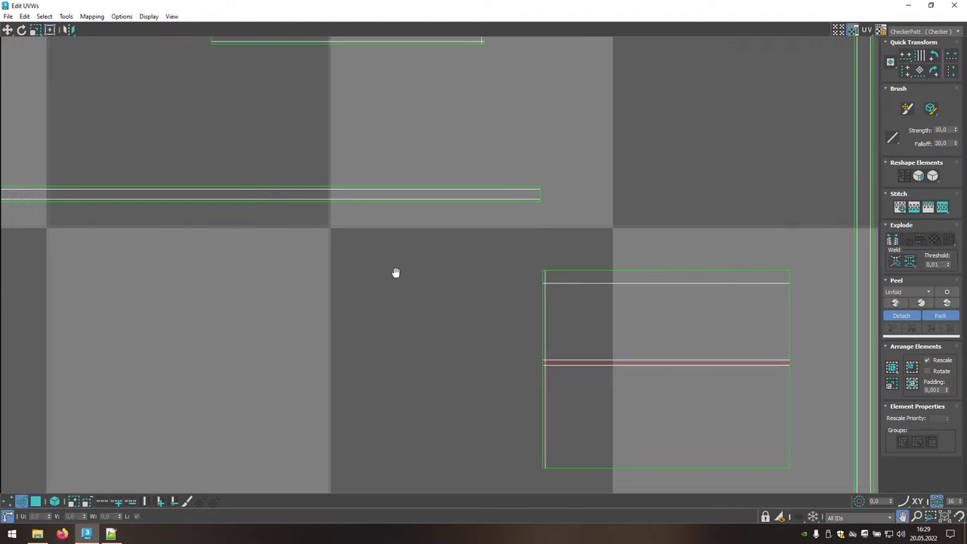
{"action": "scroll", "coordinate": [395, 272], "scroll_direction": "down", "scroll_amount": 3}
{"action": "scroll", "coordinate": [398, 276], "scroll_direction": "down", "scroll_amount": 2}
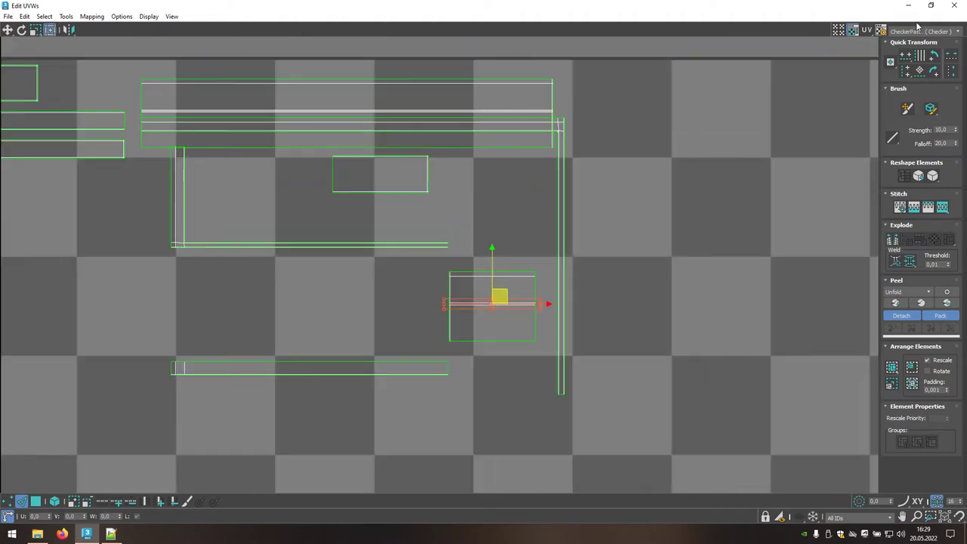
{"action": "left_click", "coordinate": [930, 5]}
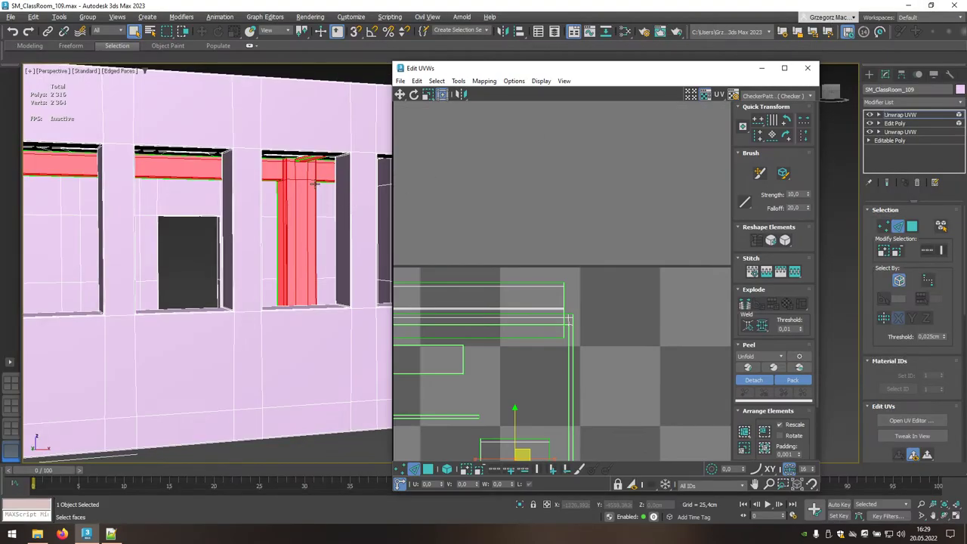
- Clear the previous face strip and centre the red beam strip in the maximized UV editor
{"action": "middle_click_drag", "start_coordinate": [316, 182], "coordinate": [326, 173], "text": "alt"}
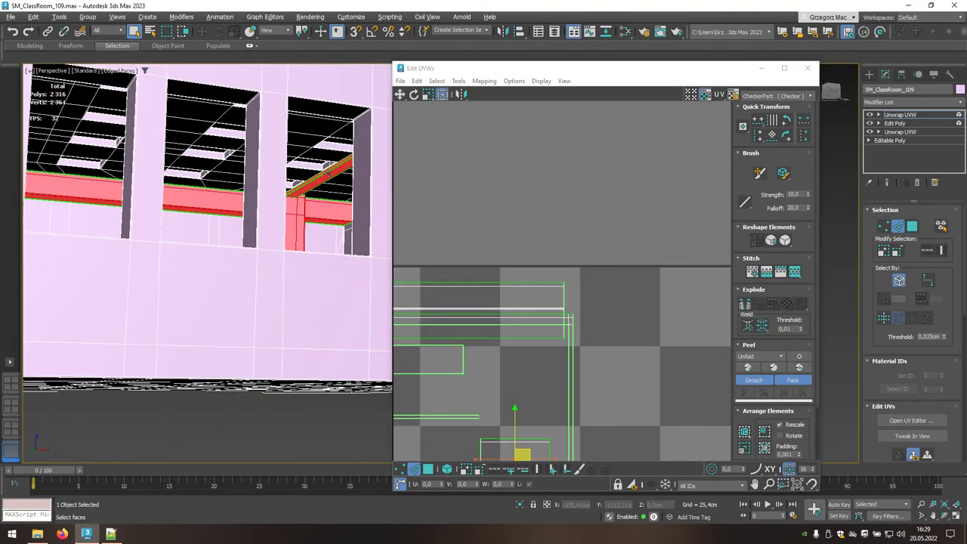
{"action": "left_click", "coordinate": [428, 469]}
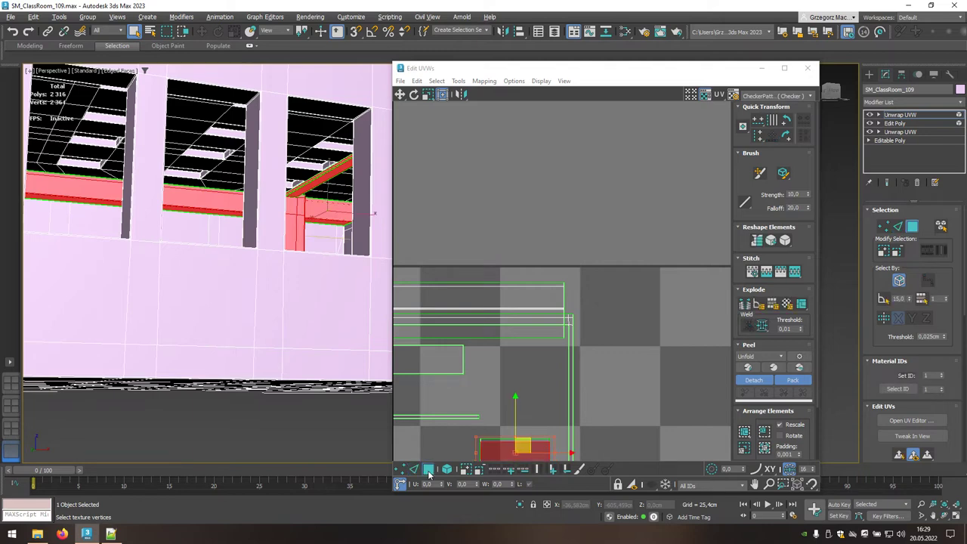
{"action": "left_click", "coordinate": [328, 178]}
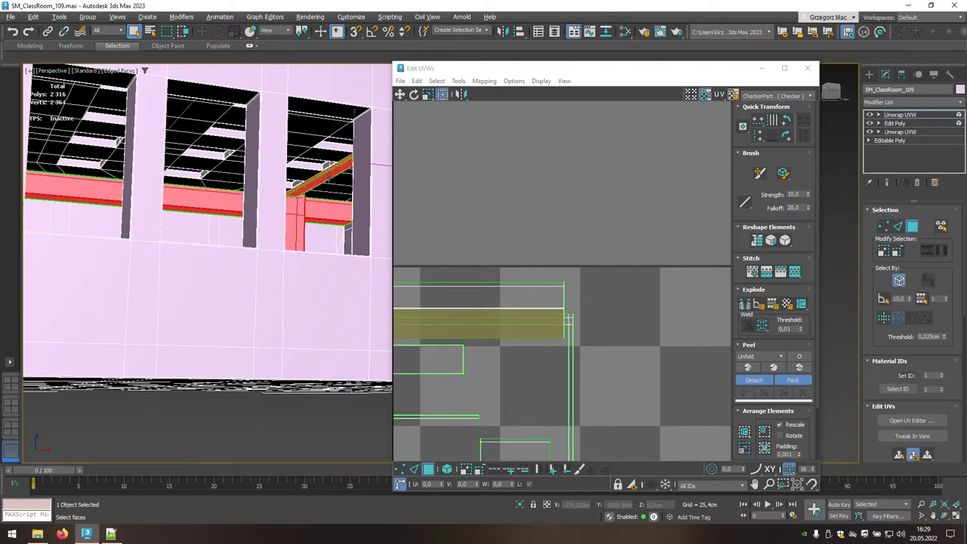
{"action": "left_click", "coordinate": [784, 68]}
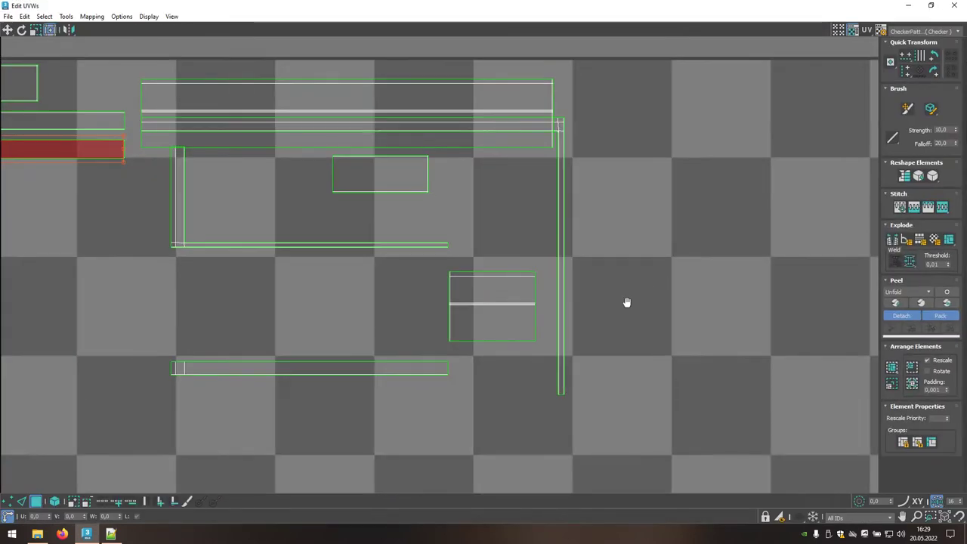
{"action": "middle_click_drag", "start_coordinate": [626, 302], "coordinate": [888, 370]}
{"action": "middle_click_drag", "start_coordinate": [146, 231], "coordinate": [370, 296]}
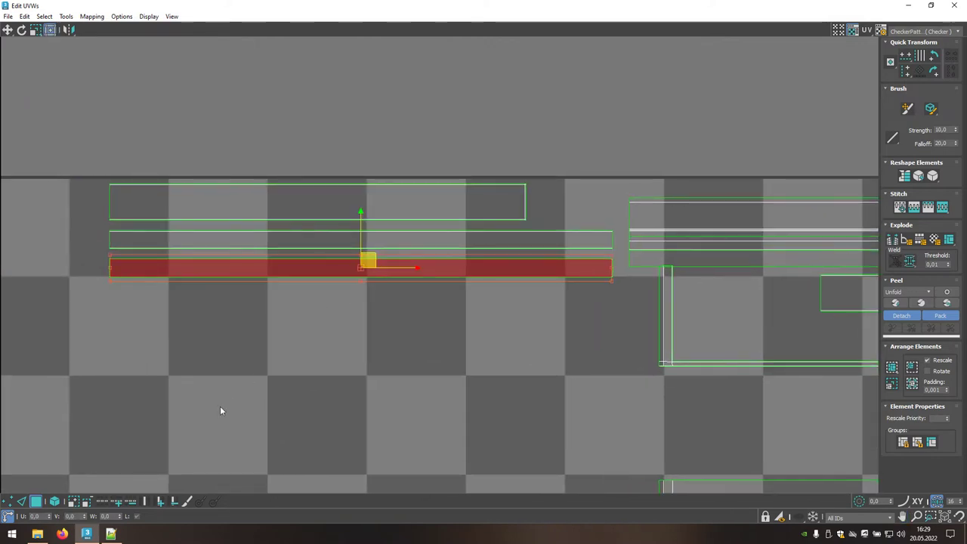
- Stitch two long horizontal strip edges onto their neighbouring strips
{"action": "left_click", "coordinate": [22, 501]}
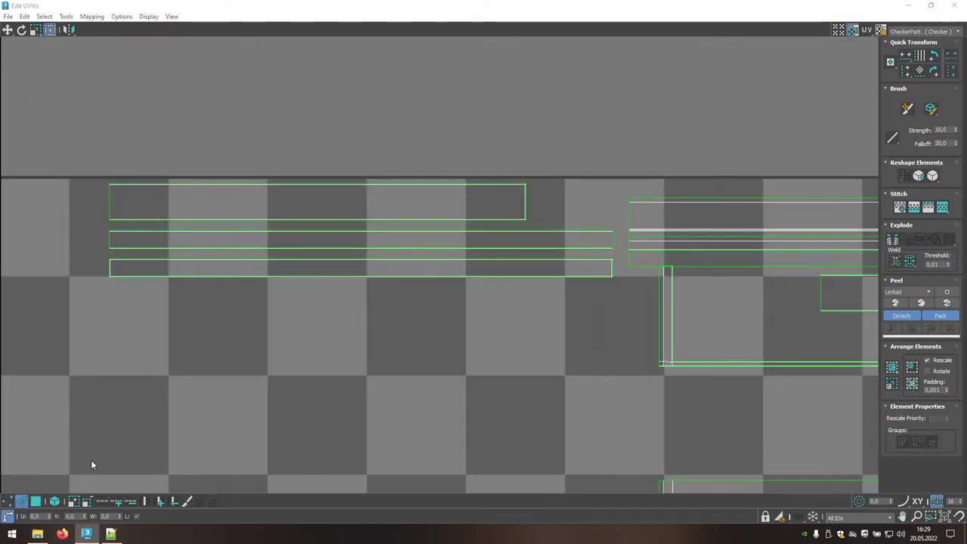
{"action": "scroll", "coordinate": [380, 286], "scroll_direction": "up", "scroll_amount": 3}
{"action": "left_click", "coordinate": [383, 270]}
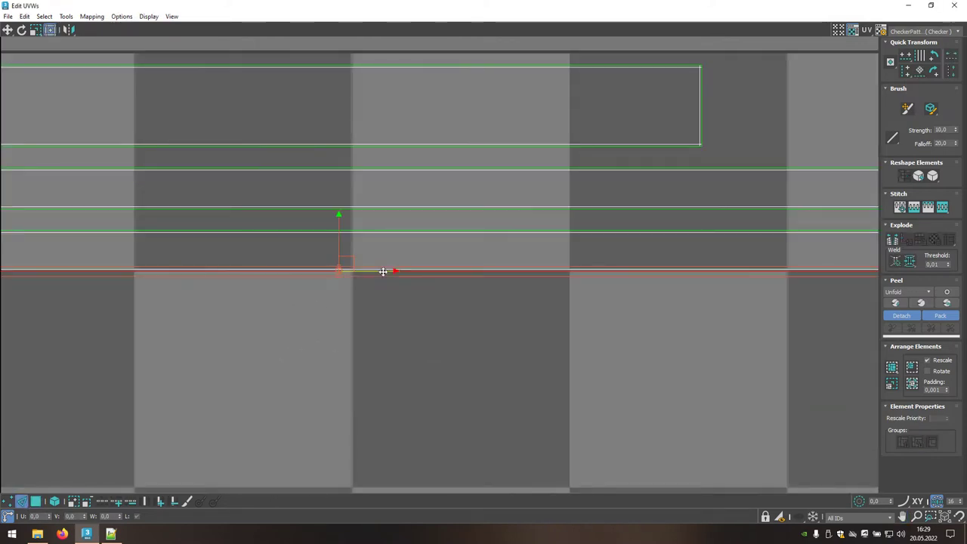
{"action": "left_click", "coordinate": [942, 208]}
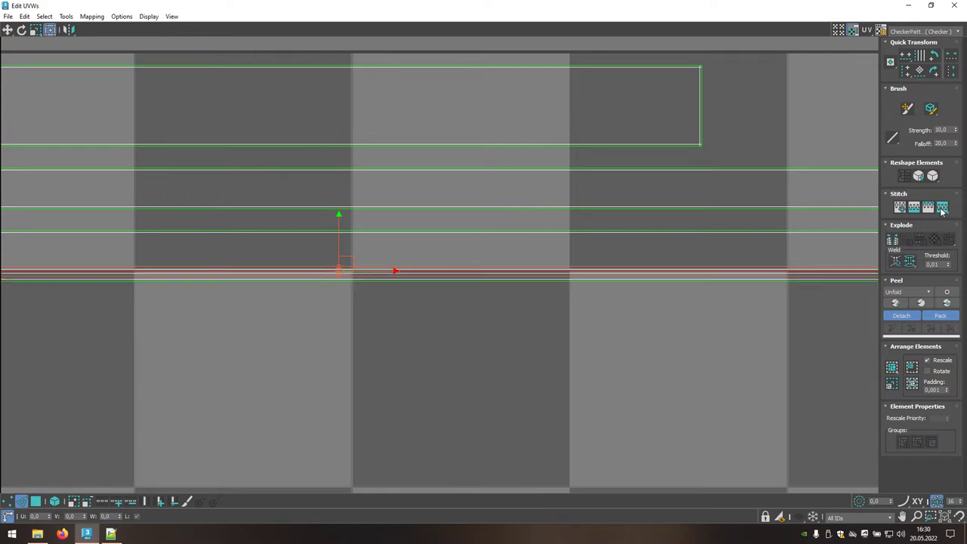
{"action": "left_click", "coordinate": [473, 230]}
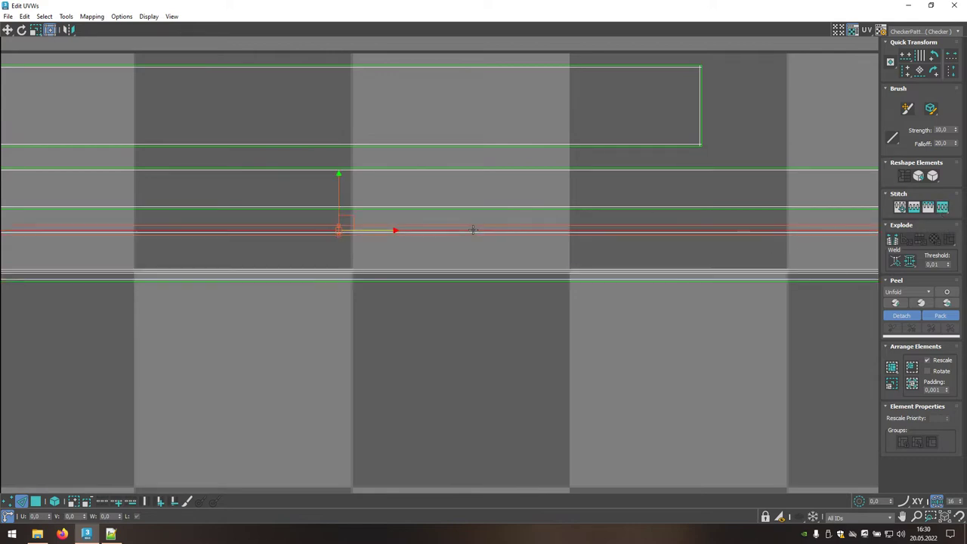
{"action": "left_click", "coordinate": [941, 209]}
- Zoom out to frame the 0–1 checker square and return the UV editor to a floating window
{"action": "middle_click_drag", "start_coordinate": [702, 343], "coordinate": [600, 333]}
{"action": "scroll", "coordinate": [598, 332], "scroll_direction": "down", "scroll_amount": 3}
{"action": "scroll", "coordinate": [598, 332], "scroll_direction": "down", "scroll_amount": 1}
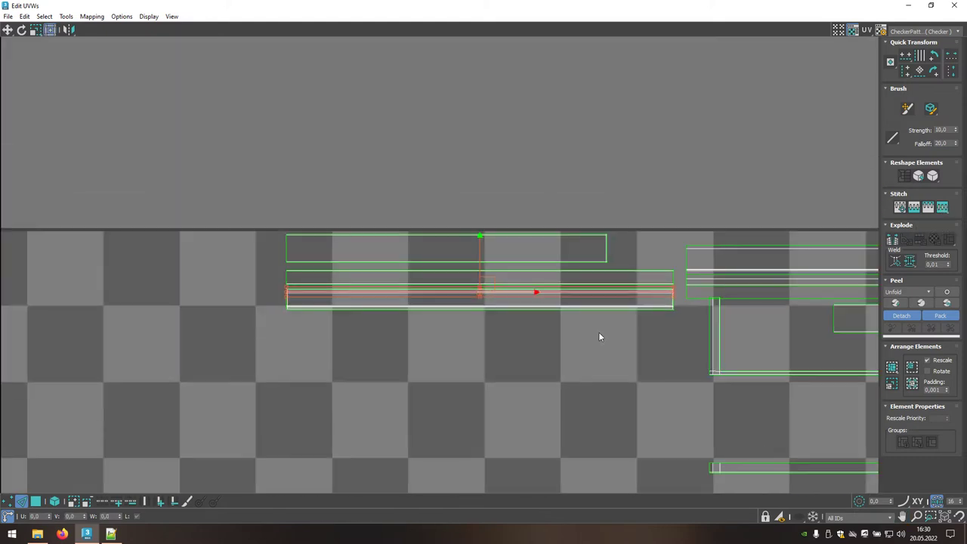
{"action": "scroll", "coordinate": [598, 337], "scroll_direction": "down", "scroll_amount": 2}
{"action": "scroll", "coordinate": [470, 242], "scroll_direction": "down", "scroll_amount": 3}
{"action": "scroll", "coordinate": [449, 220], "scroll_direction": "down", "scroll_amount": 1}
{"action": "middle_click_drag", "start_coordinate": [477, 268], "coordinate": [512, 304]}
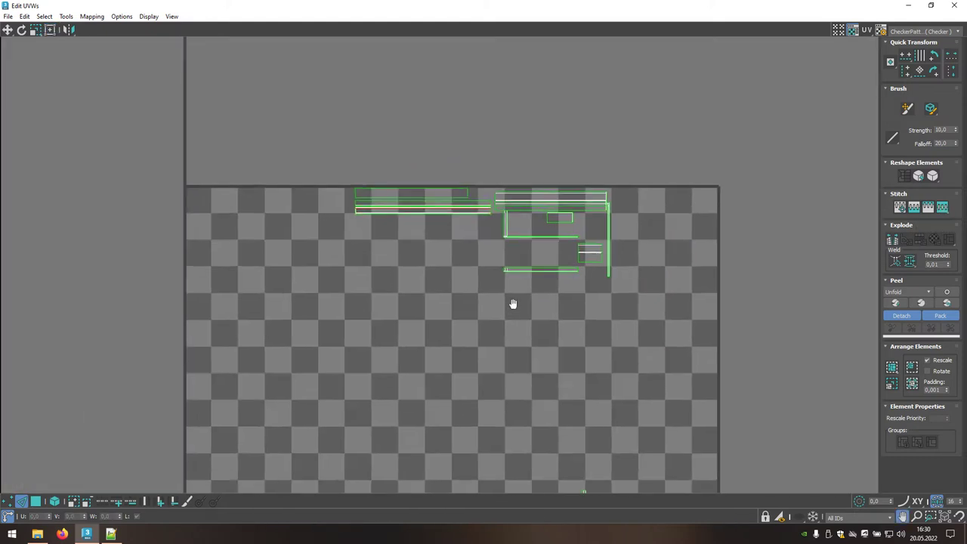
{"action": "scroll", "coordinate": [520, 291], "scroll_direction": "down", "scroll_amount": 2}
{"action": "scroll", "coordinate": [522, 281], "scroll_direction": "down", "scroll_amount": 2}
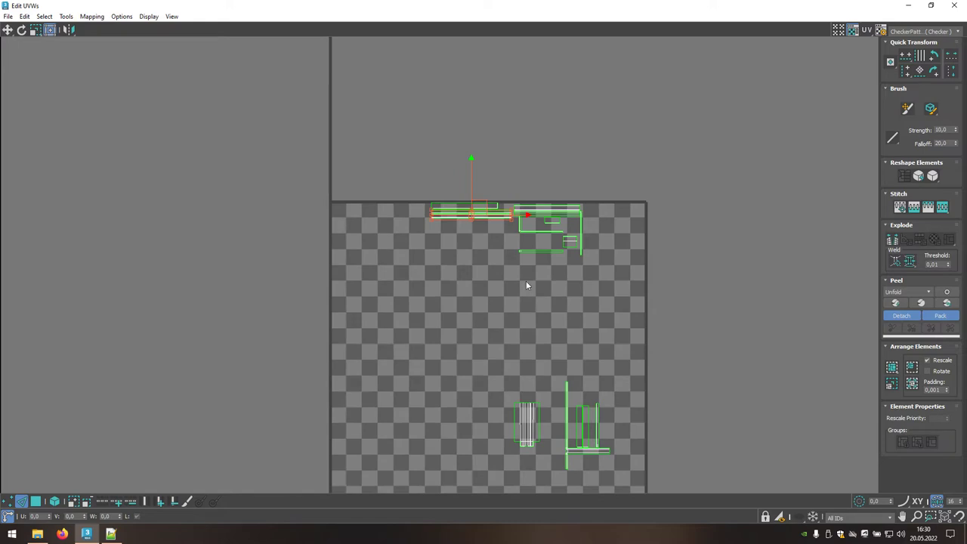
{"action": "left_click", "coordinate": [929, 6]}
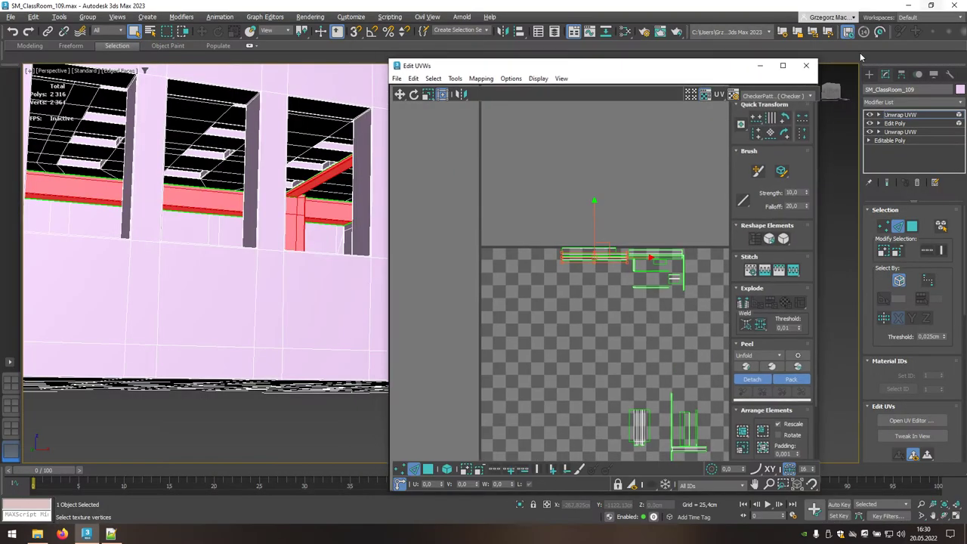
- Minimize the UV editor and orbit toward the doorway wall's ceiling beams
{"action": "left_click", "coordinate": [761, 69]}
{"action": "scroll", "coordinate": [392, 304], "scroll_direction": "down", "scroll_amount": 2}
{"action": "scroll", "coordinate": [609, 363], "scroll_direction": "down", "scroll_amount": 3}
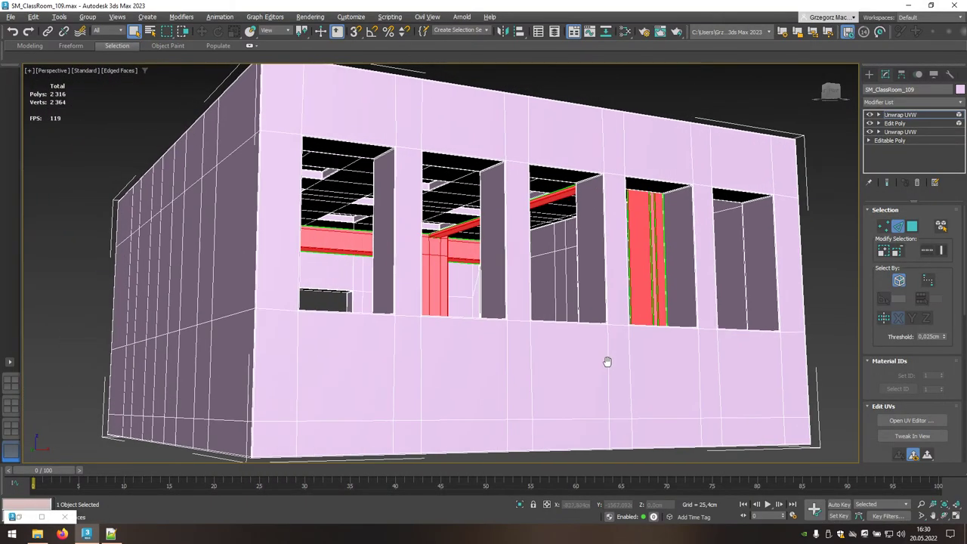
{"action": "scroll", "coordinate": [529, 334], "scroll_direction": "up", "scroll_amount": 6}
{"action": "scroll", "coordinate": [548, 336], "scroll_direction": "down", "scroll_amount": 3}
{"action": "middle_click_drag", "start_coordinate": [609, 334], "coordinate": [641, 337], "text": "alt"}
{"action": "scroll", "coordinate": [402, 338], "scroll_direction": "up", "scroll_amount": 4}
{"action": "scroll", "coordinate": [402, 338], "scroll_direction": "up", "scroll_amount": 1}
{"action": "scroll", "coordinate": [363, 330], "scroll_direction": "up", "scroll_amount": 3}
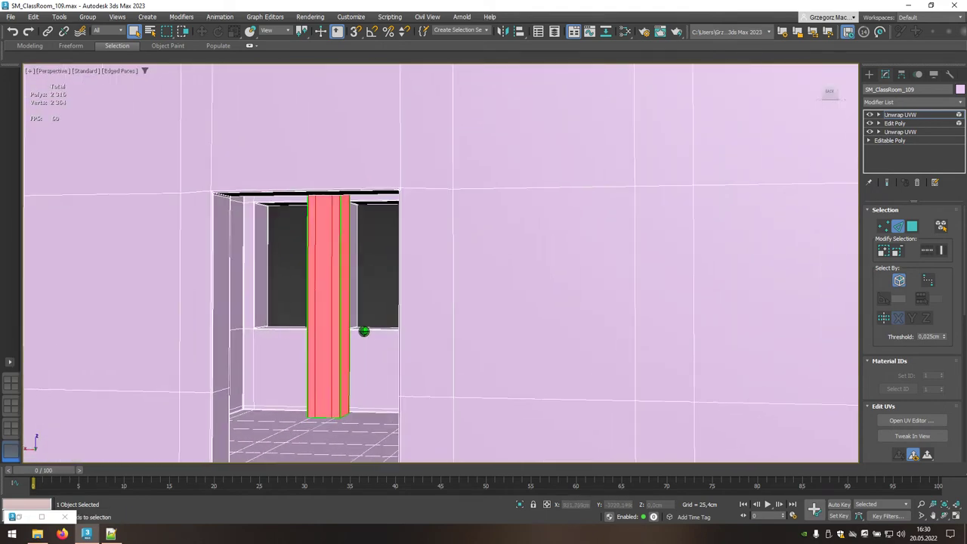
{"action": "scroll", "coordinate": [363, 331], "scroll_direction": "up", "scroll_amount": 3}
{"action": "scroll", "coordinate": [363, 331], "scroll_direction": "up", "scroll_amount": 2}
{"action": "scroll", "coordinate": [363, 331], "scroll_direction": "down", "scroll_amount": 3}
{"action": "middle_click_drag", "start_coordinate": [377, 328], "coordinate": [413, 435], "text": "alt"}
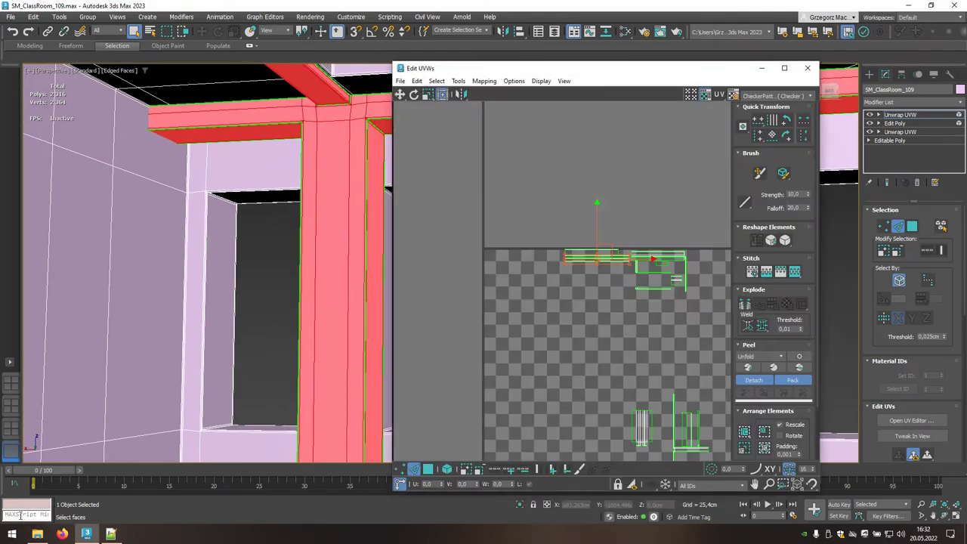
- Reopen the UV editor with Ctrl+E and select the edge where the red beam meets the column
{"action": "key", "text": "ctrl+e"}
{"action": "left_click", "coordinate": [414, 463]}
{"action": "mouse_move", "coordinate": [378, 187]}
{"action": "middle_mouse_down", "text": "alt"}
{"action": "mouse_move", "coordinate": [345, 195]}
{"action": "mouse_move", "coordinate": [337, 173]}
{"action": "middle_mouse_up", "text": "alt"}
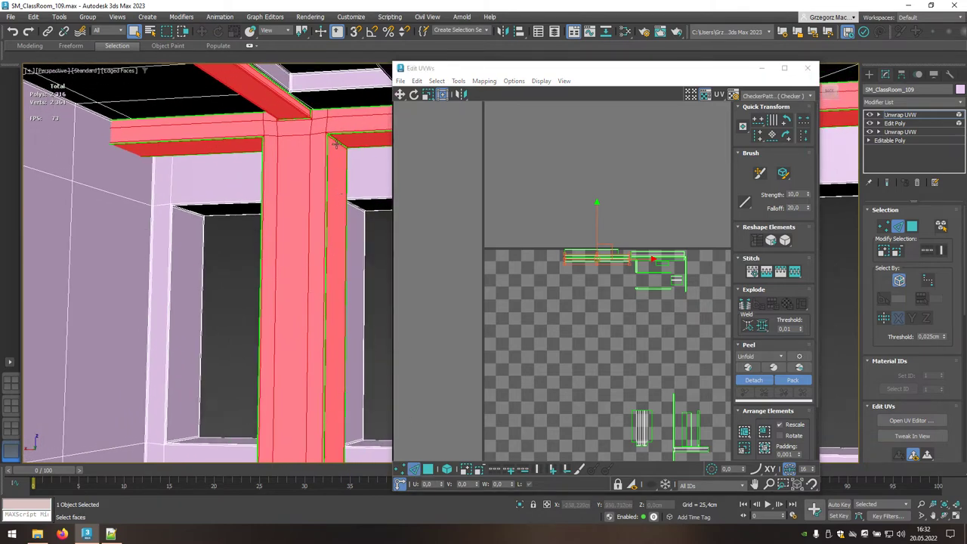
{"action": "left_click", "coordinate": [337, 142]}
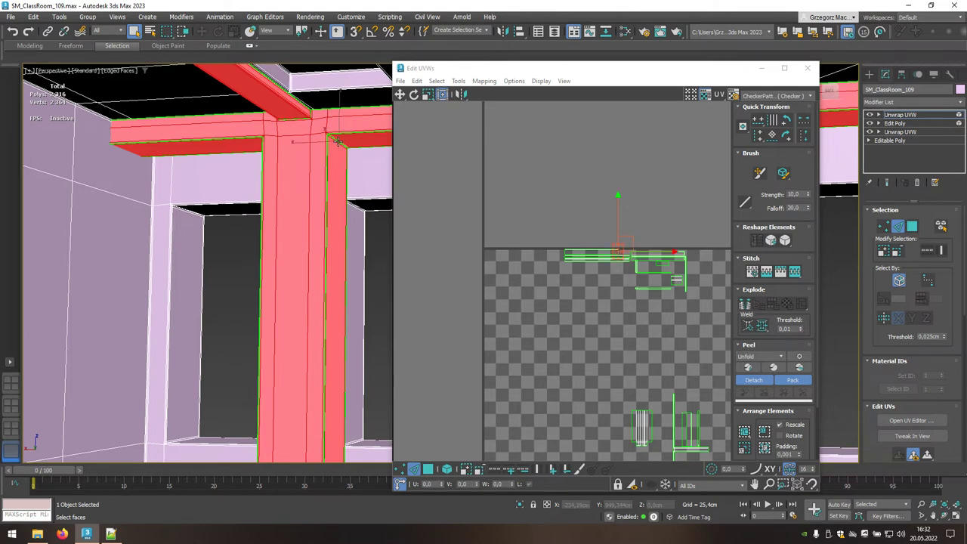
- Stitch the short vertical UV edge to its adjacent shell, then float the editor again
{"action": "left_click", "coordinate": [783, 68]}
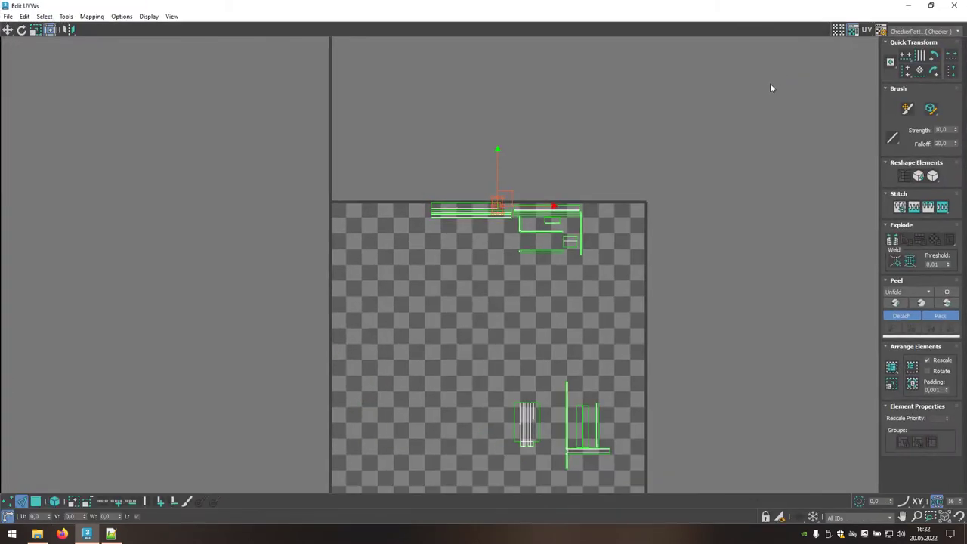
{"action": "middle_click_drag", "start_coordinate": [502, 261], "coordinate": [494, 276]}
{"action": "scroll", "coordinate": [496, 232], "scroll_direction": "up", "scroll_amount": 2}
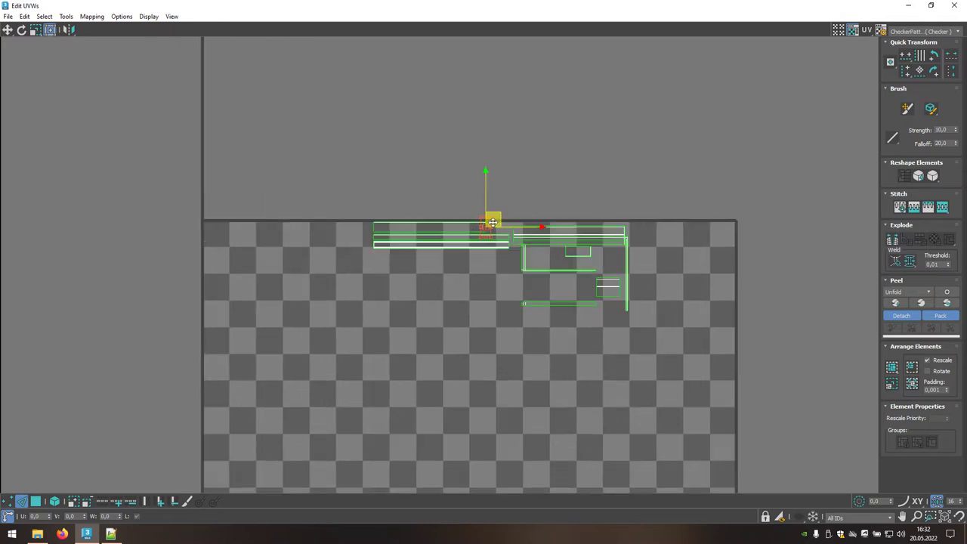
{"action": "scroll", "coordinate": [492, 226], "scroll_direction": "up", "scroll_amount": 4}
{"action": "scroll", "coordinate": [483, 235], "scroll_direction": "up", "scroll_amount": 2}
{"action": "scroll", "coordinate": [483, 235], "scroll_direction": "up", "scroll_amount": 2}
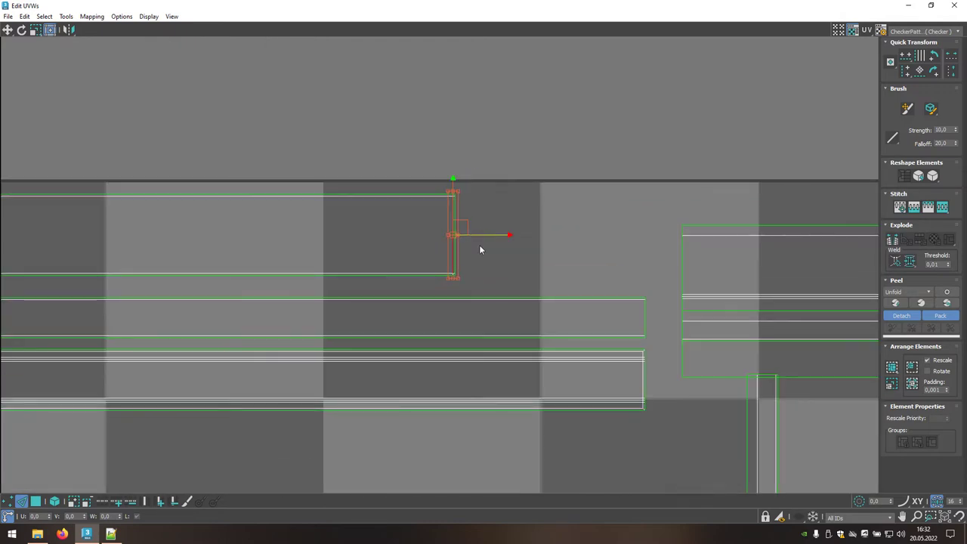
{"action": "left_click", "coordinate": [479, 244]}
{"action": "left_click", "coordinate": [455, 244]}
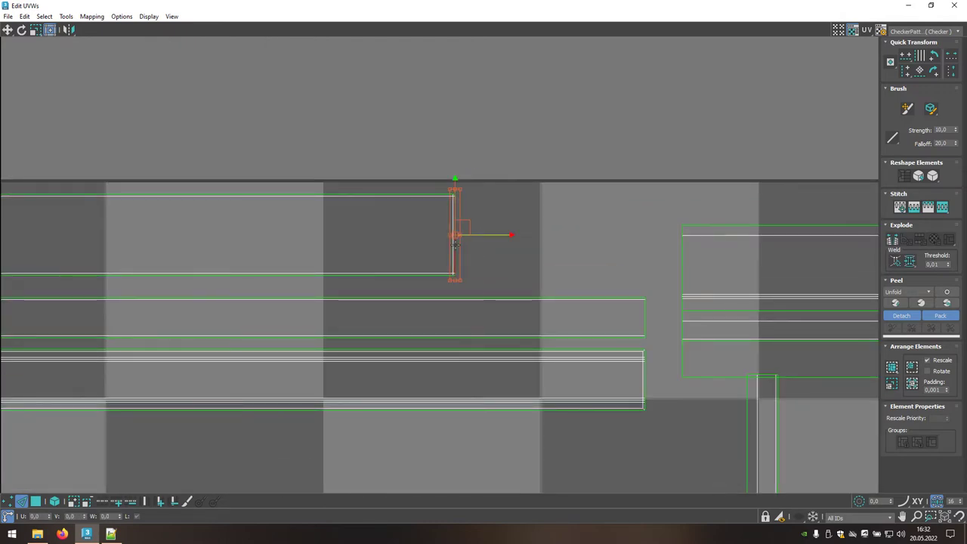
{"action": "left_click", "coordinate": [942, 207]}
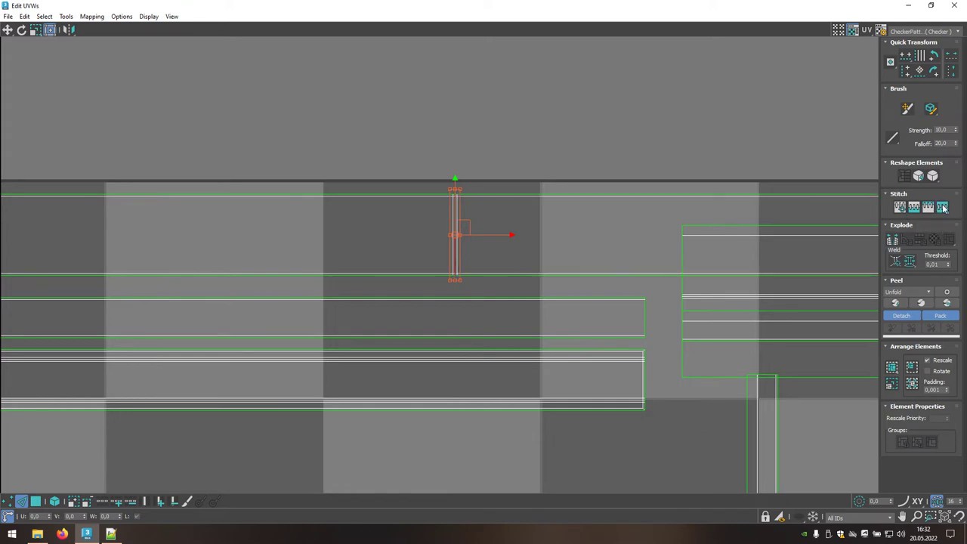
{"action": "left_click", "coordinate": [931, 6]}
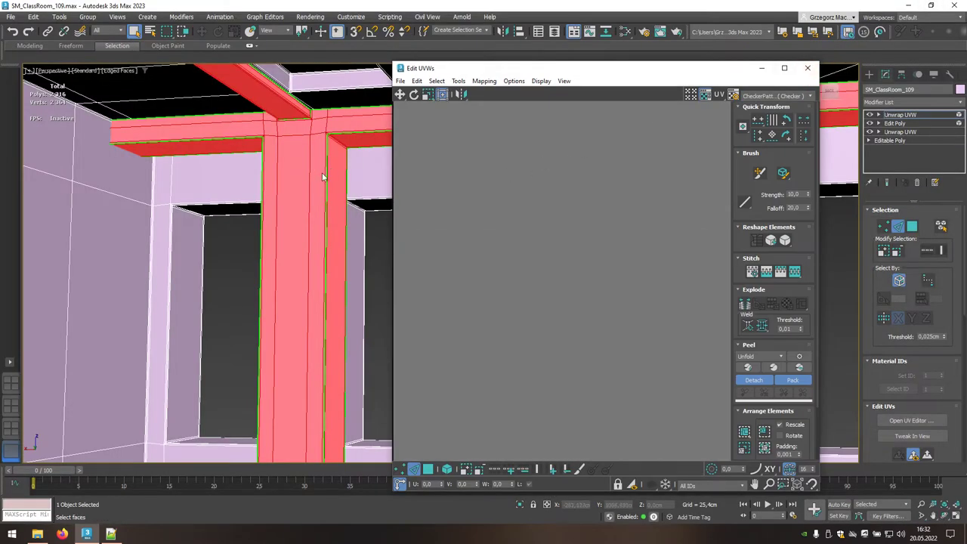
- Stitch the small rectangular island's right edge to its neighbour and float the UV editor
{"action": "mouse_move", "coordinate": [320, 177]}
{"action": "middle_mouse_down", "text": "alt"}
{"action": "mouse_move", "coordinate": [371, 169]}
{"action": "mouse_move", "coordinate": [277, 153]}
{"action": "mouse_move", "coordinate": [430, 166]}
{"action": "mouse_move", "coordinate": [337, 165]}
{"action": "middle_mouse_up", "text": "alt"}
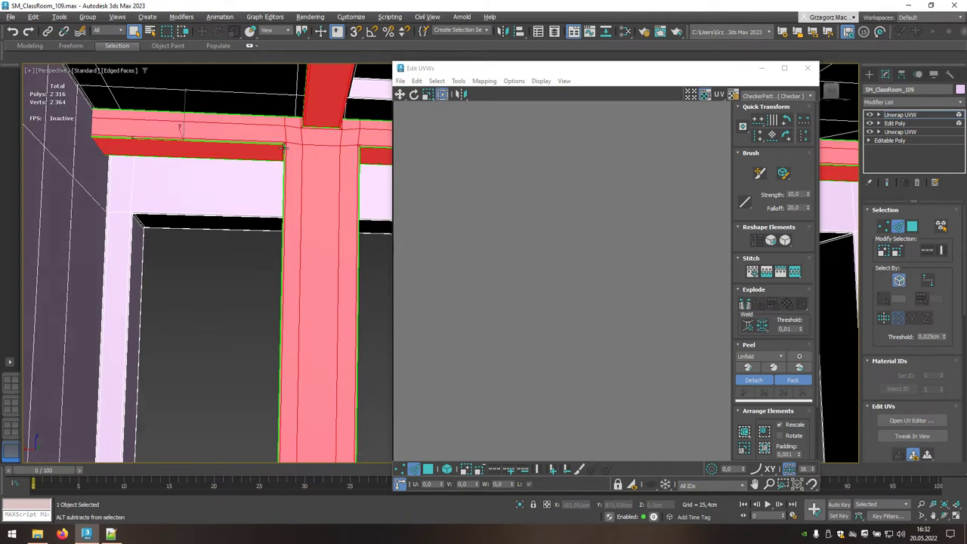
{"action": "middle_click_drag", "start_coordinate": [279, 144], "coordinate": [285, 151], "text": "alt"}
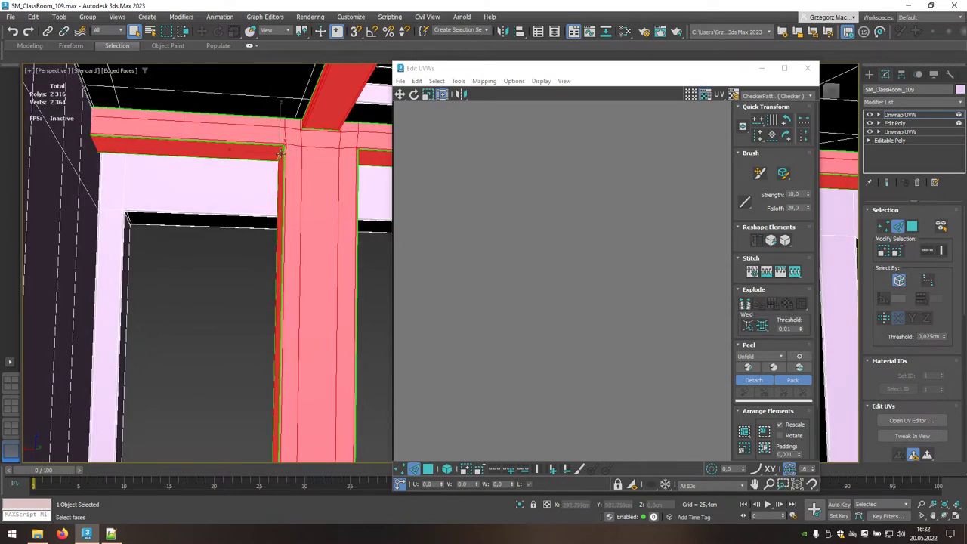
{"action": "left_click", "coordinate": [784, 69]}
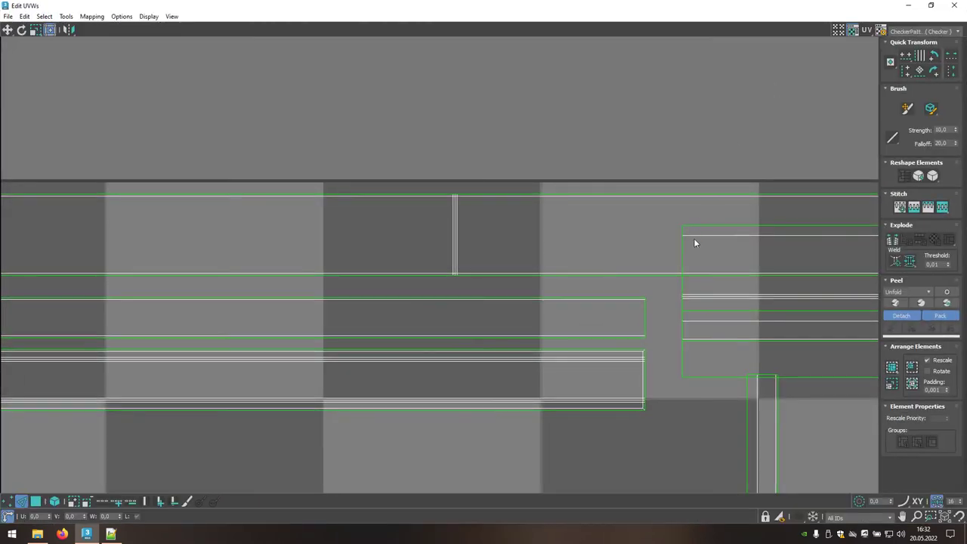
{"action": "middle_click_drag", "start_coordinate": [693, 238], "coordinate": [537, 164]}
{"action": "scroll", "coordinate": [538, 164], "scroll_direction": "down", "scroll_amount": 4}
{"action": "middle_click_drag", "start_coordinate": [744, 267], "coordinate": [507, 259]}
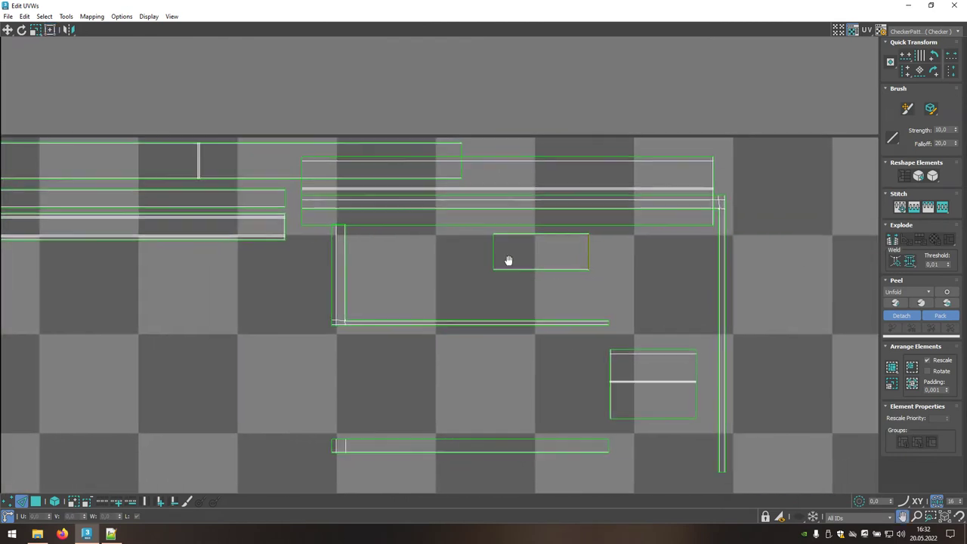
{"action": "scroll", "coordinate": [582, 261], "scroll_direction": "up", "scroll_amount": 1}
{"action": "scroll", "coordinate": [603, 257], "scroll_direction": "up", "scroll_amount": 3}
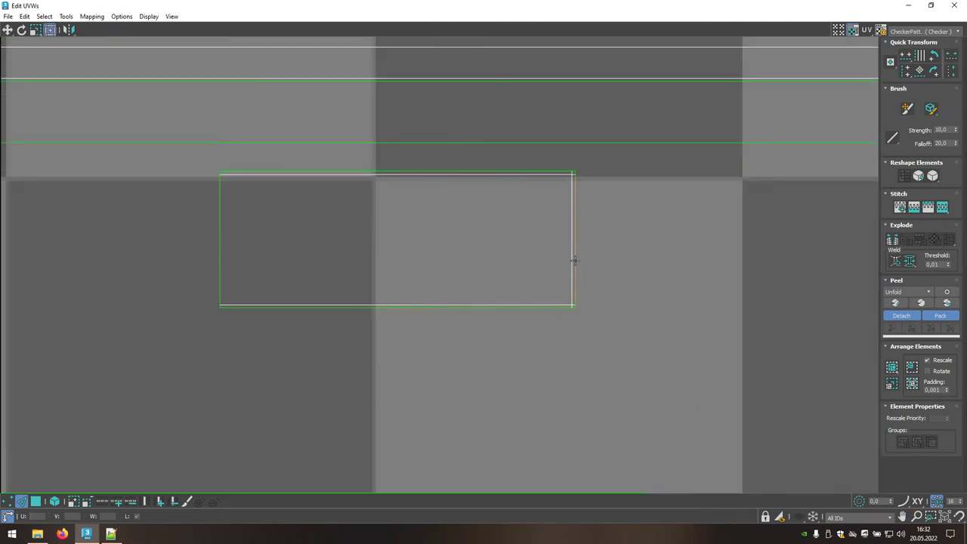
{"action": "left_click", "coordinate": [574, 260]}
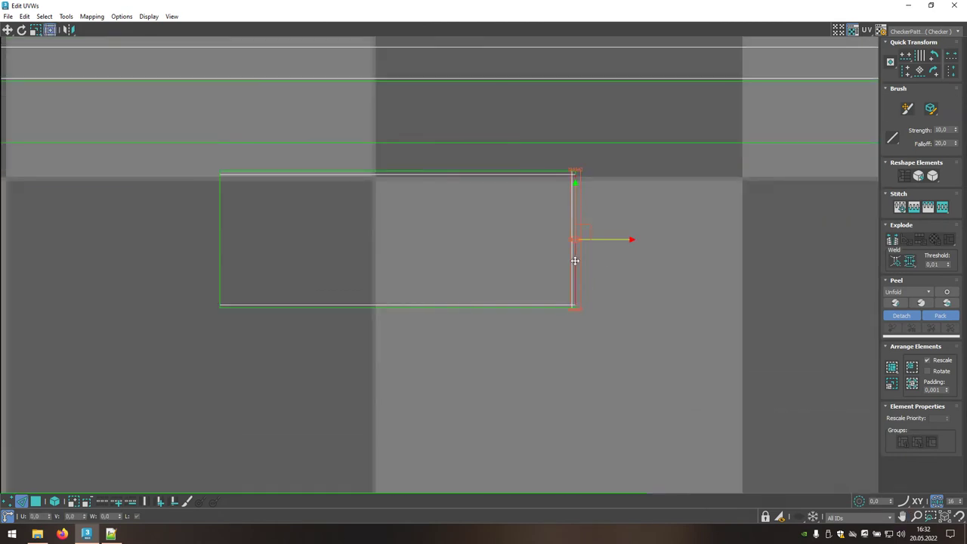
{"action": "left_click", "coordinate": [941, 208]}
{"action": "left_click", "coordinate": [931, 5]}
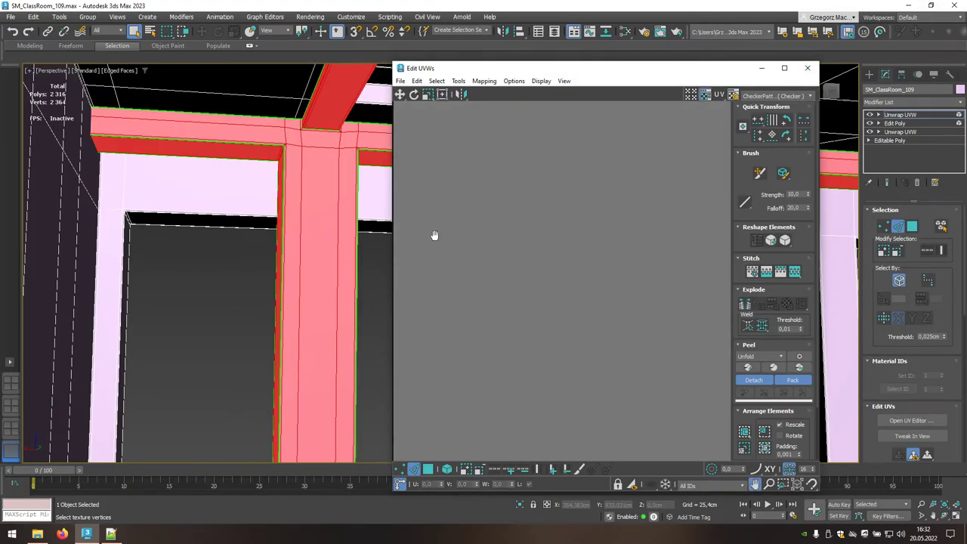
- Select the thin column face strip in the viewport and its matching UV strip
{"action": "scroll", "coordinate": [458, 252], "scroll_direction": "down", "scroll_amount": 3}
{"action": "middle_click_drag", "start_coordinate": [494, 306], "coordinate": [636, 199]}
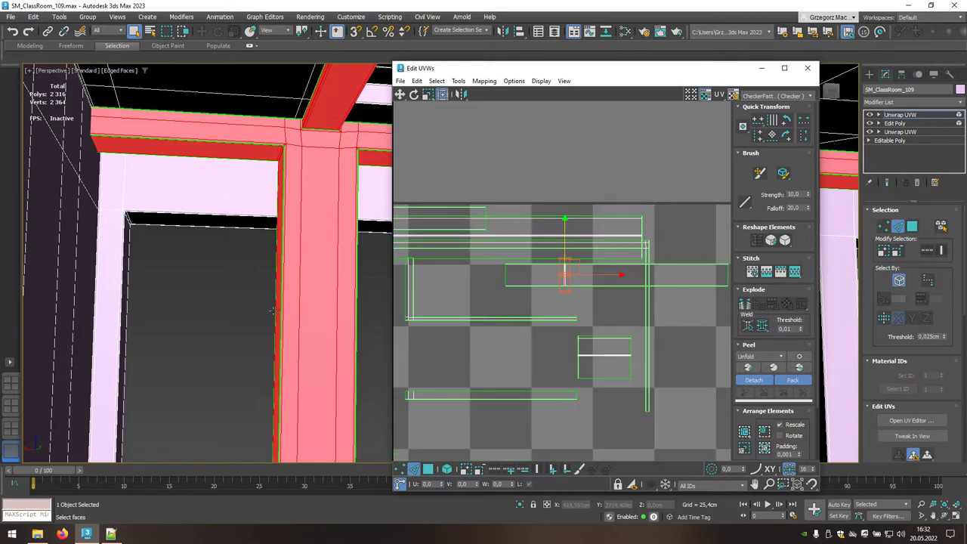
{"action": "mouse_move", "coordinate": [291, 300]}
{"action": "middle_mouse_down", "text": "alt"}
{"action": "mouse_move", "coordinate": [282, 303]}
{"action": "mouse_move", "coordinate": [345, 308]}
{"action": "mouse_move", "coordinate": [297, 319]}
{"action": "mouse_move", "coordinate": [219, 313]}
{"action": "mouse_move", "coordinate": [87, 288]}
{"action": "middle_mouse_up", "text": "alt"}
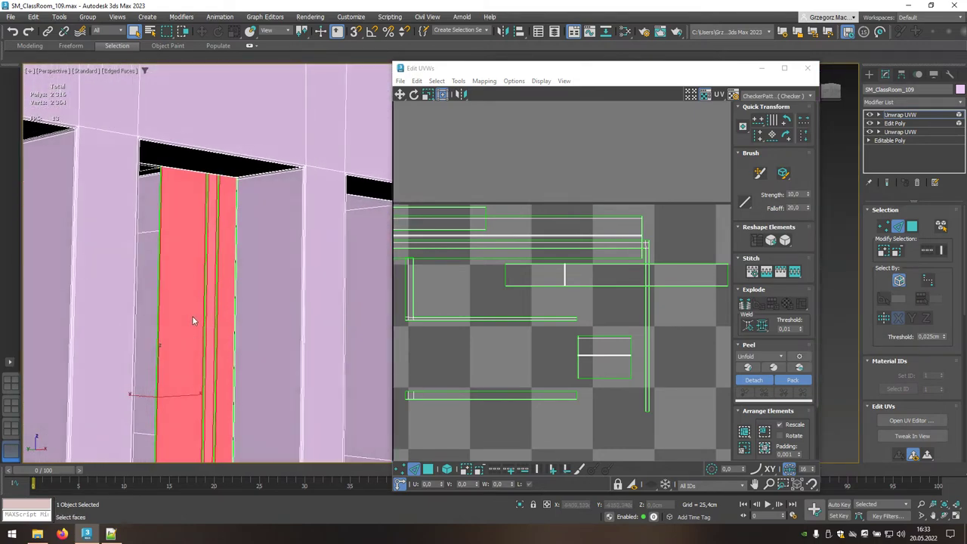
{"action": "middle_click_drag", "start_coordinate": [192, 321], "coordinate": [195, 320], "text": "alt"}
{"action": "left_click", "coordinate": [216, 321]}
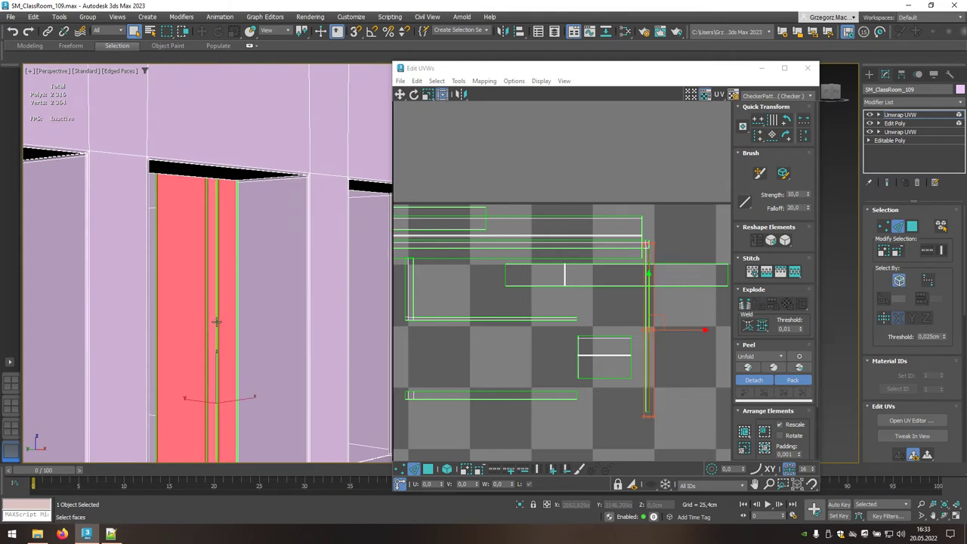
{"action": "scroll", "coordinate": [653, 379], "scroll_direction": "up", "scroll_amount": 3}
{"action": "scroll", "coordinate": [654, 379], "scroll_direction": "up", "scroll_amount": 3}
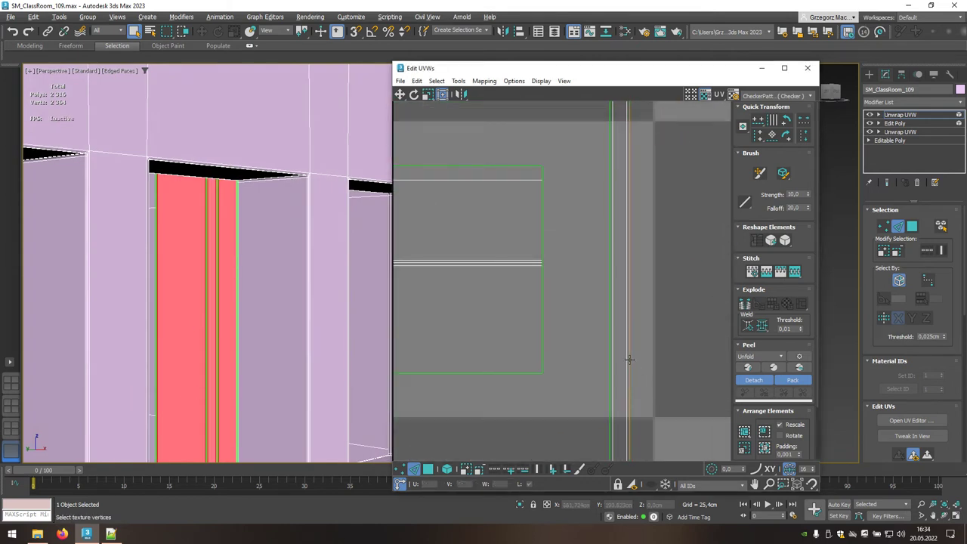
{"action": "left_click", "coordinate": [629, 359]}
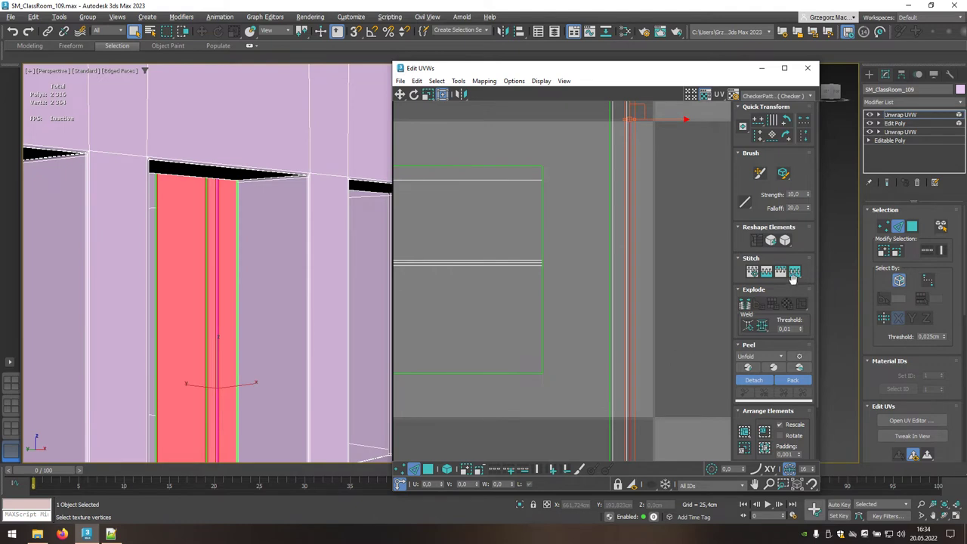
- Select the thin door-frame face strip and its neighbouring strip in the 3D view
{"action": "middle_click_drag", "start_coordinate": [731, 296], "coordinate": [593, 355]}
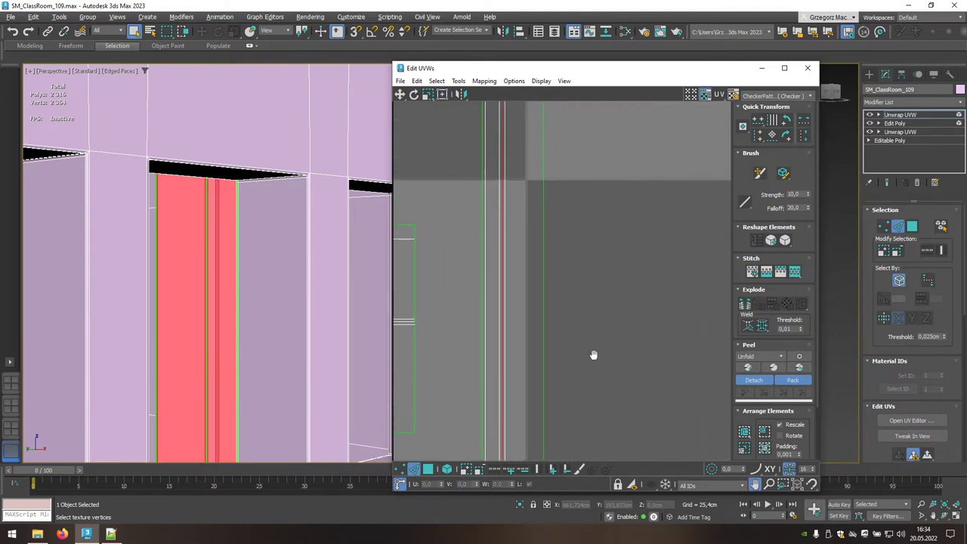
{"action": "scroll", "coordinate": [592, 355], "scroll_direction": "down", "scroll_amount": 2}
{"action": "scroll", "coordinate": [592, 355], "scroll_direction": "down", "scroll_amount": 2}
{"action": "scroll", "coordinate": [592, 355], "scroll_direction": "down", "scroll_amount": 2}
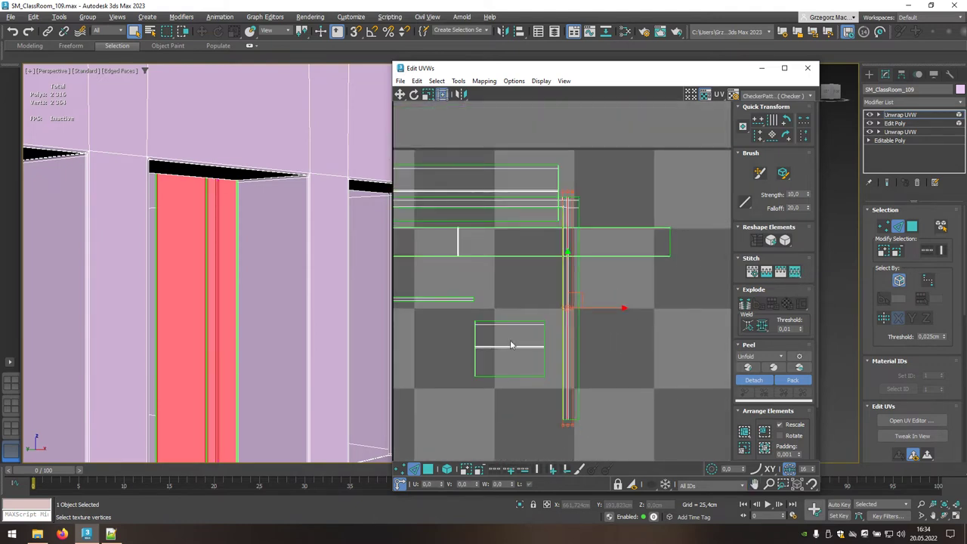
{"action": "left_click", "coordinate": [214, 309]}
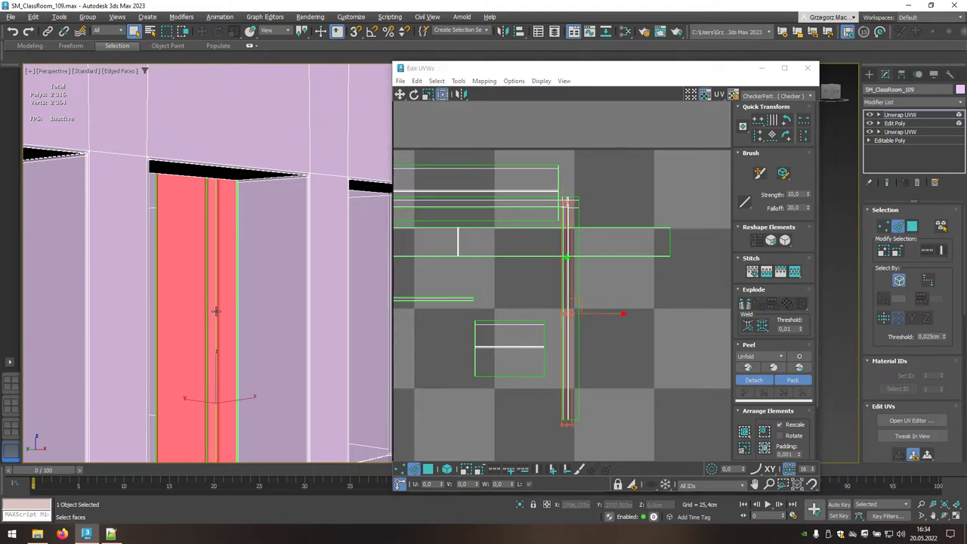
{"action": "middle_click_drag", "start_coordinate": [235, 320], "coordinate": [170, 324], "text": "alt"}
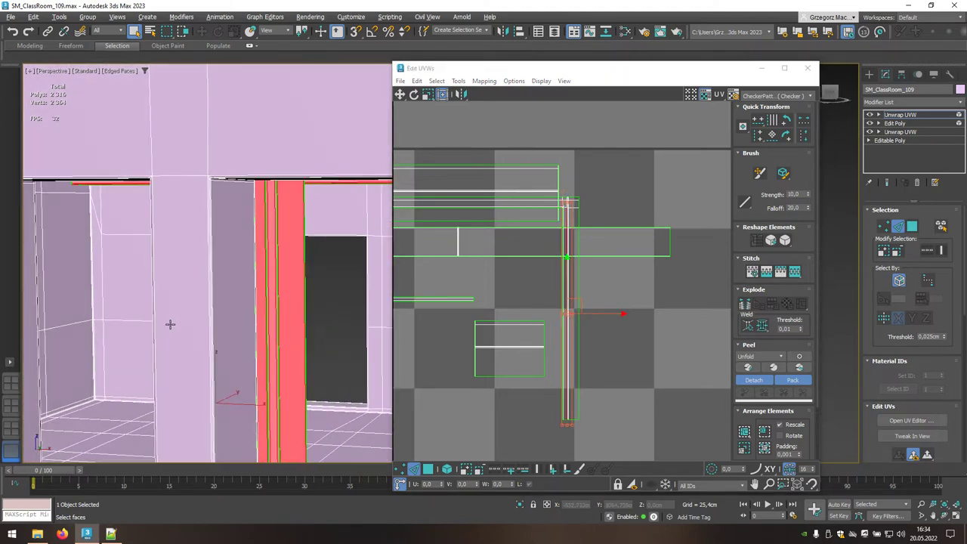
{"action": "left_click", "coordinate": [267, 322]}
- Clear the UV selection and select the vertical door-frame UV strip
{"action": "scroll", "coordinate": [672, 315], "scroll_direction": "down", "scroll_amount": 1}
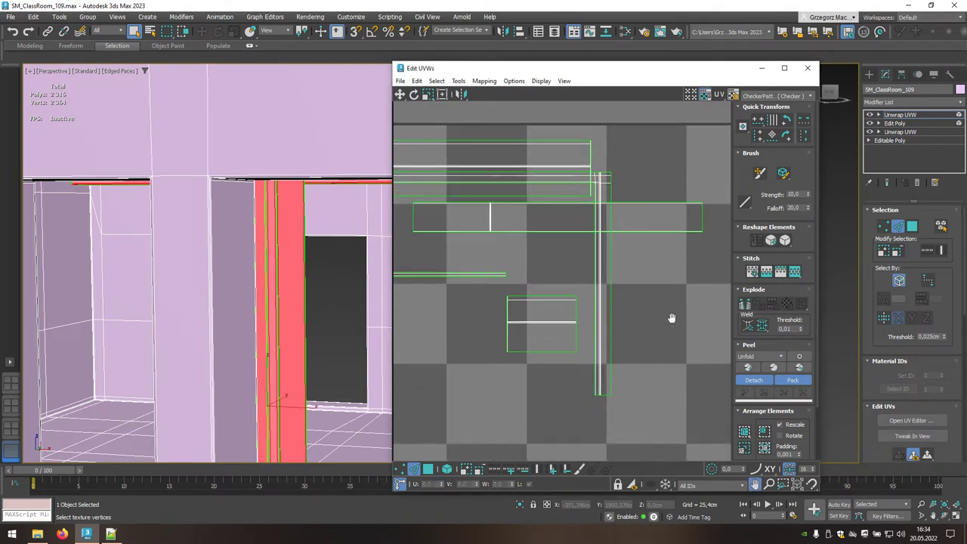
{"action": "scroll", "coordinate": [672, 316], "scroll_direction": "down", "scroll_amount": 3}
{"action": "scroll", "coordinate": [614, 323], "scroll_direction": "down", "scroll_amount": 2}
{"action": "mouse_move", "coordinate": [614, 323]}
{"action": "middle_mouse_down"}
{"action": "mouse_move", "coordinate": [574, 264]}
{"action": "mouse_move", "coordinate": [611, 317]}
{"action": "mouse_move", "coordinate": [543, 319]}
{"action": "middle_mouse_up"}
{"action": "scroll", "coordinate": [543, 323], "scroll_direction": "up", "scroll_amount": 4}
{"action": "scroll", "coordinate": [582, 349], "scroll_direction": "up", "scroll_amount": 5}
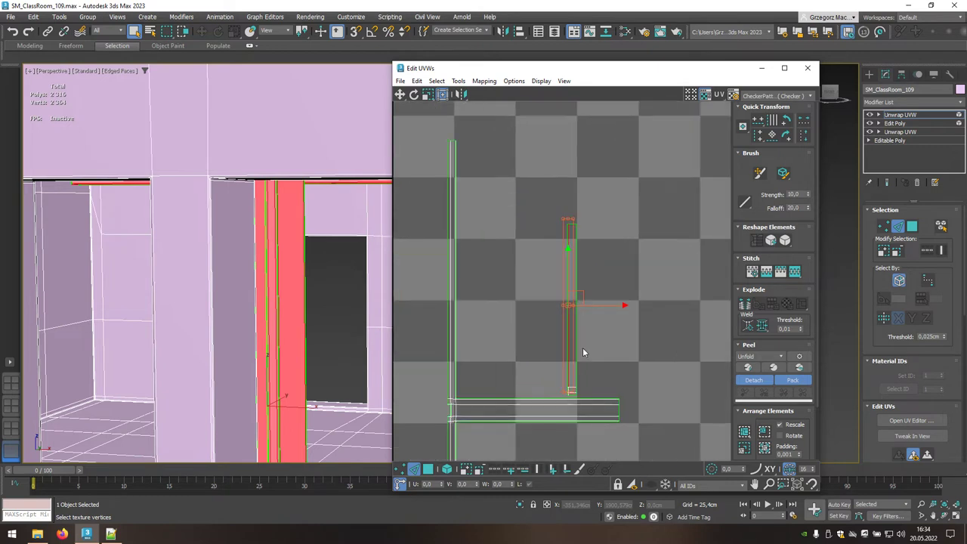
{"action": "scroll", "coordinate": [583, 347], "scroll_direction": "up", "scroll_amount": 4}
{"action": "left_click", "coordinate": [530, 350]}
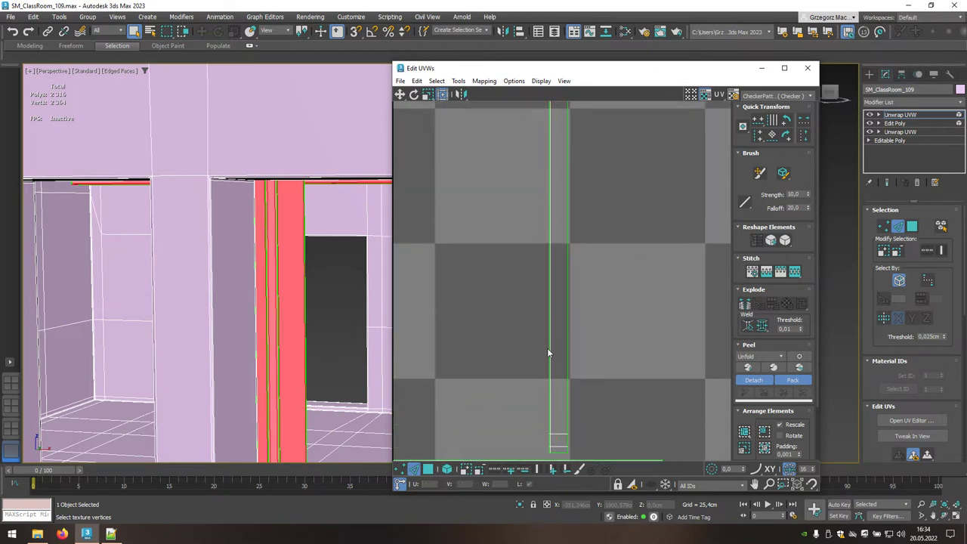
{"action": "left_click", "coordinate": [549, 348]}
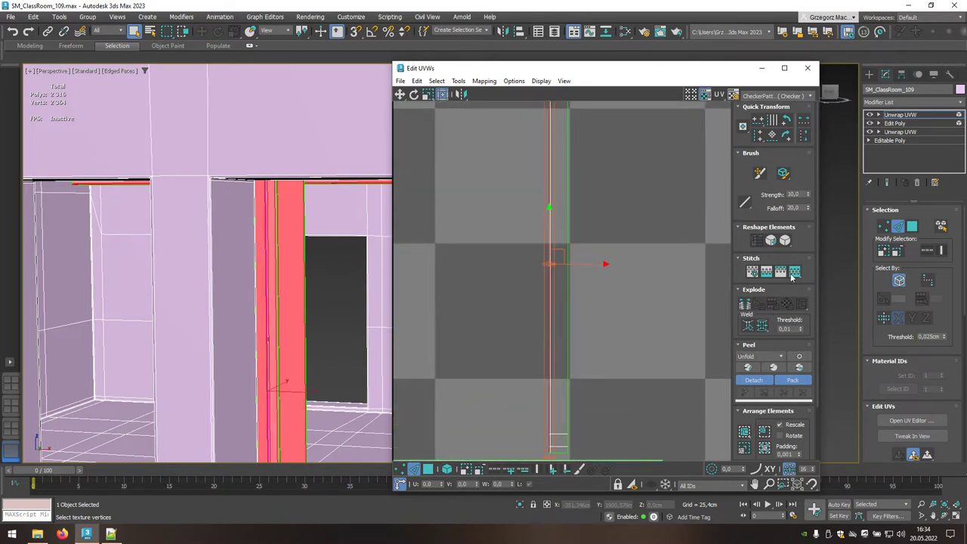
{"action": "scroll", "coordinate": [643, 305], "scroll_direction": "down", "scroll_amount": 2}
{"action": "scroll", "coordinate": [643, 304], "scroll_direction": "down", "scroll_amount": 2}
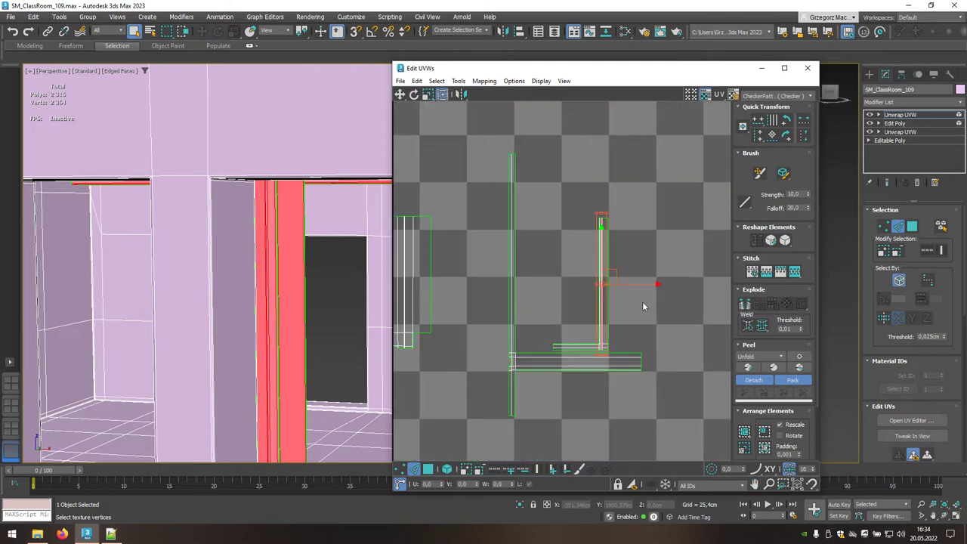
{"action": "scroll", "coordinate": [643, 306], "scroll_direction": "down", "scroll_amount": 1}
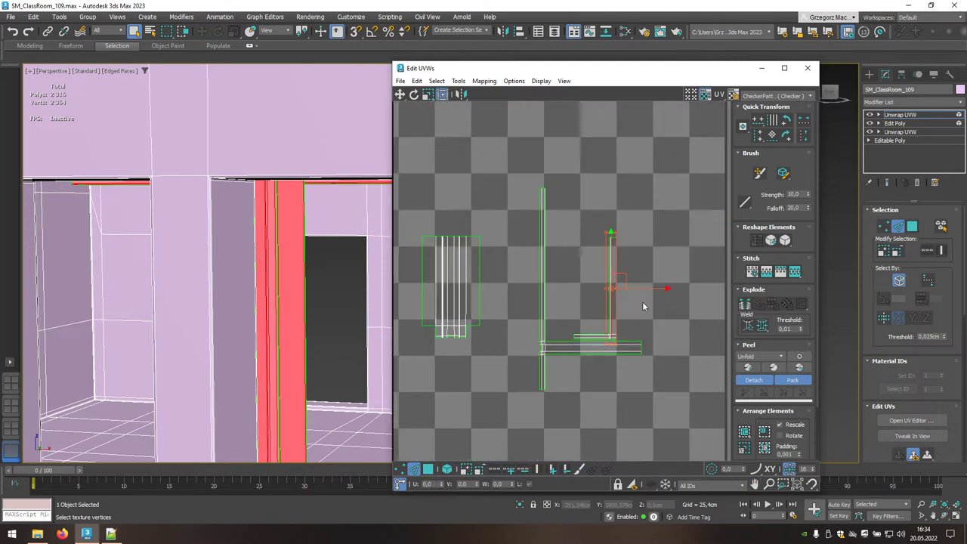
- Maximize the UV editor and pack all door-frame UV islands into the 0–1 square
{"action": "left_click", "coordinate": [784, 68]}
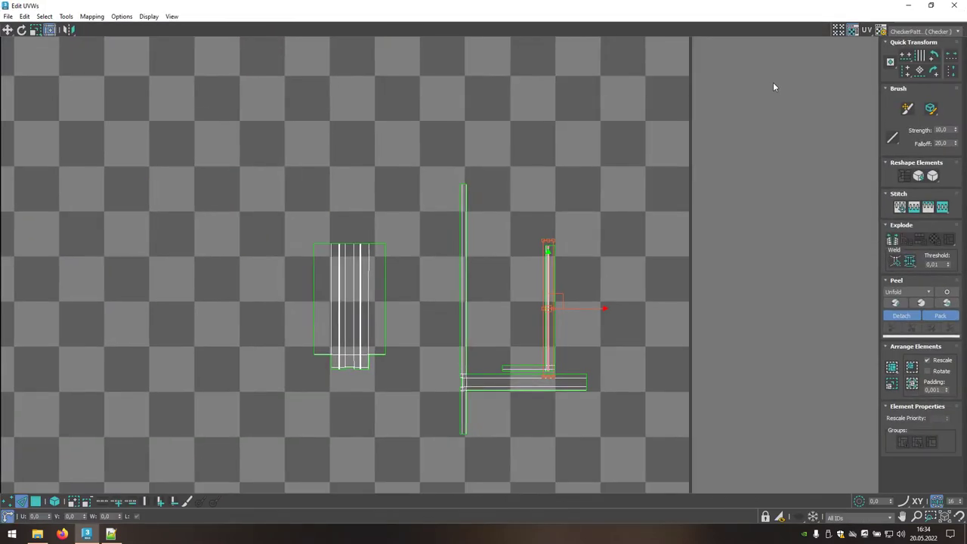
{"action": "scroll", "coordinate": [662, 261], "scroll_direction": "down", "scroll_amount": 1}
{"action": "scroll", "coordinate": [680, 255], "scroll_direction": "down", "scroll_amount": 2}
{"action": "scroll", "coordinate": [678, 261], "scroll_direction": "down", "scroll_amount": 1}
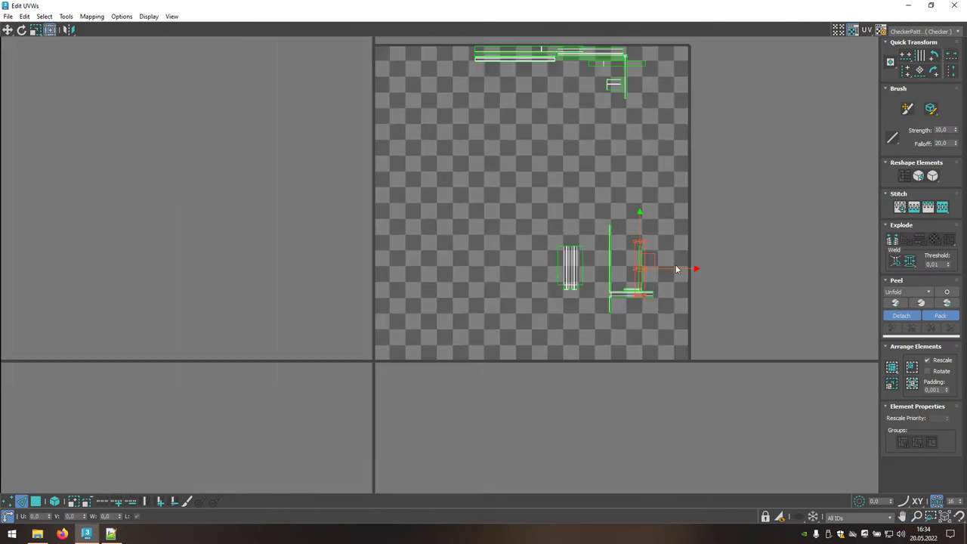
{"action": "middle_click_drag", "start_coordinate": [676, 268], "coordinate": [604, 353]}
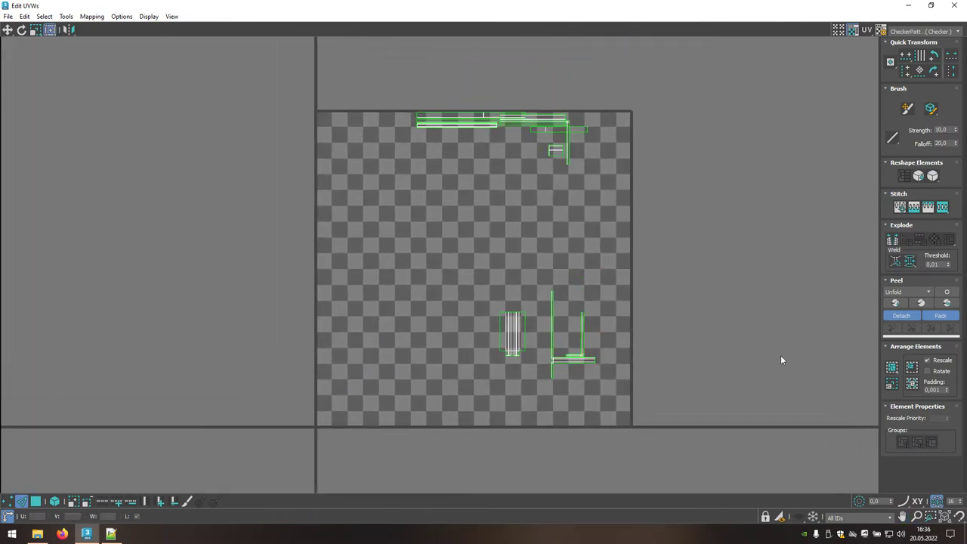
{"action": "left_click", "coordinate": [912, 384]}
- Select all islands by element, offset them -1 in V, and close the UV editor
{"action": "scroll", "coordinate": [789, 317], "scroll_direction": "down", "scroll_amount": 1}
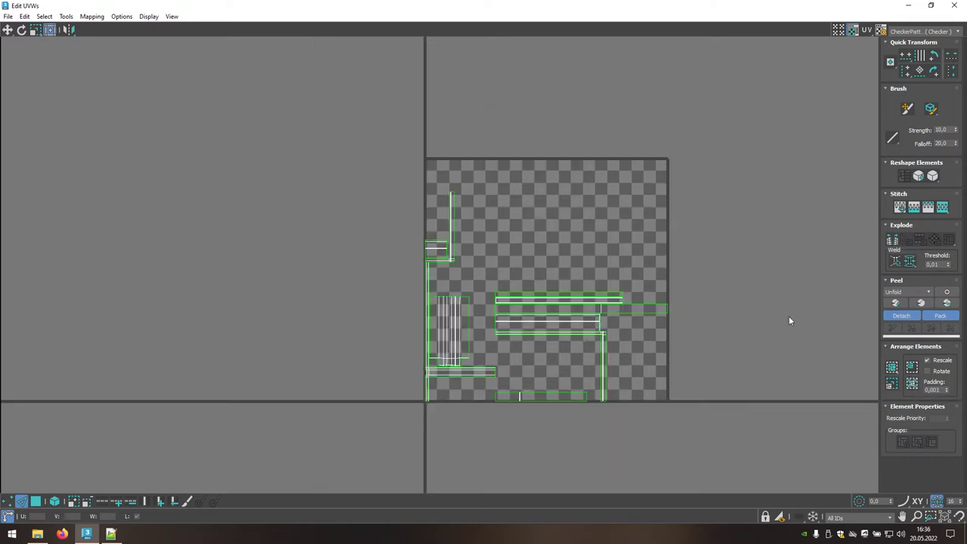
{"action": "scroll", "coordinate": [788, 317], "scroll_direction": "down", "scroll_amount": 1}
{"action": "left_click", "coordinate": [40, 502]}
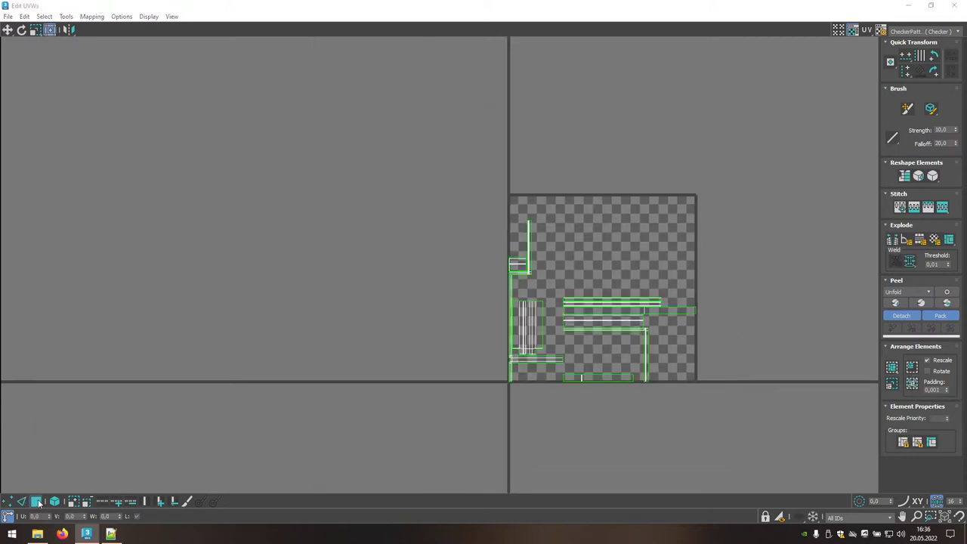
{"action": "left_click_drag", "start_coordinate": [396, 178], "coordinate": [802, 498]}
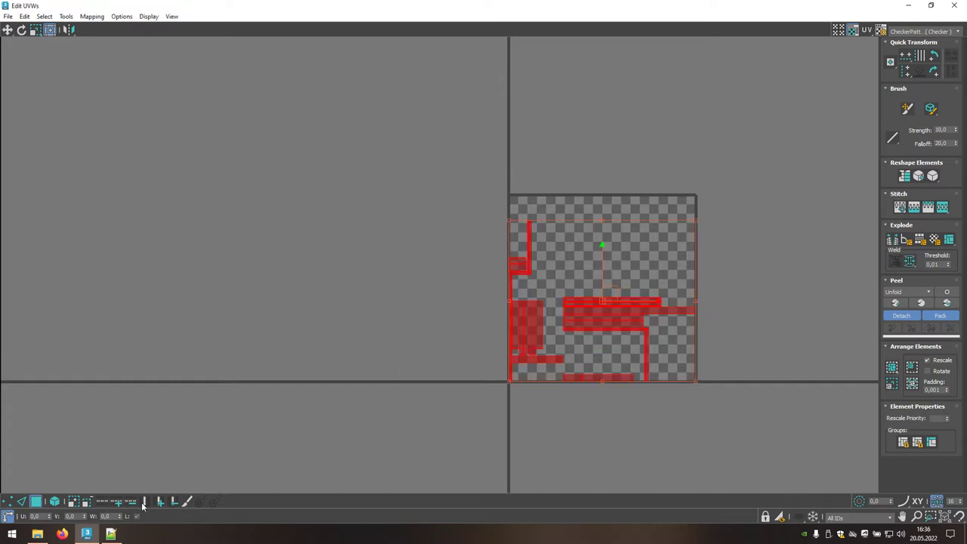
{"action": "left_click", "coordinate": [79, 515]}
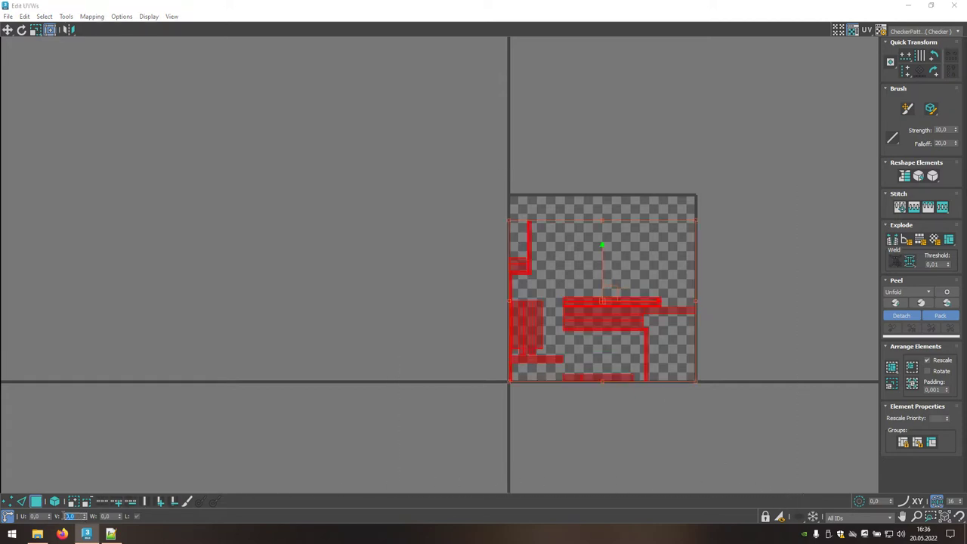
{"action": "type", "text": "-1"}
{"action": "key", "text": "Return"}
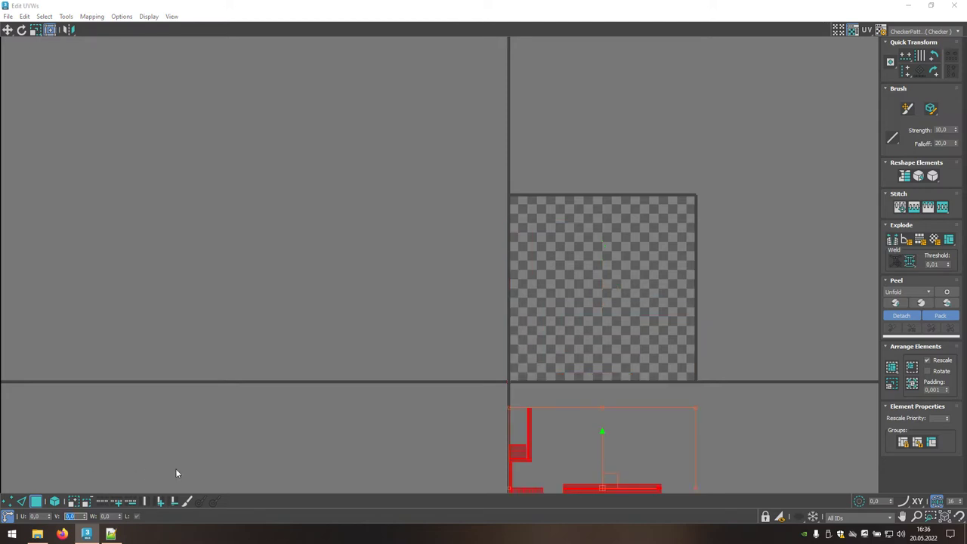
{"action": "left_click", "coordinate": [954, 5]}
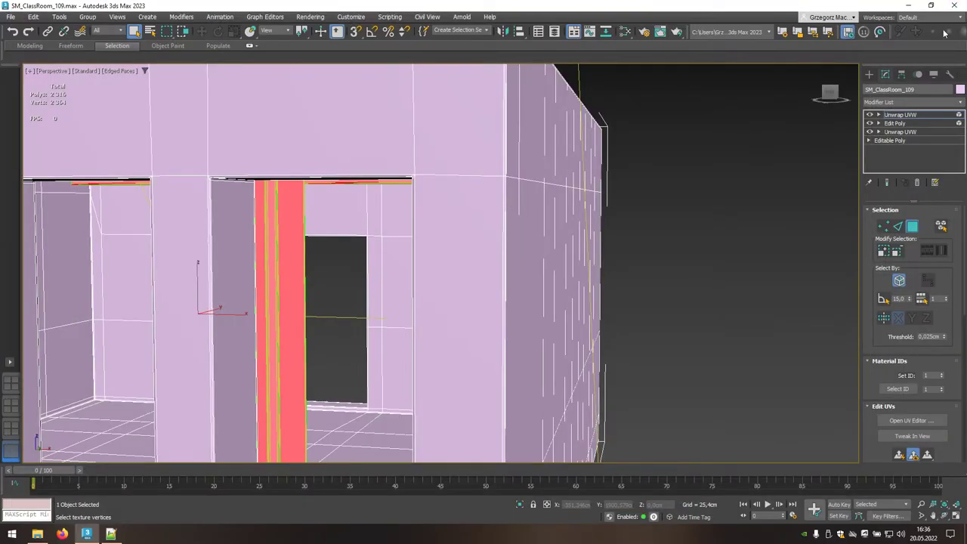
- Use Collapse All on the Unwrap UVW stack and confirm the warning to get one Editable Poly
{"action": "right_click", "coordinate": [915, 115]}
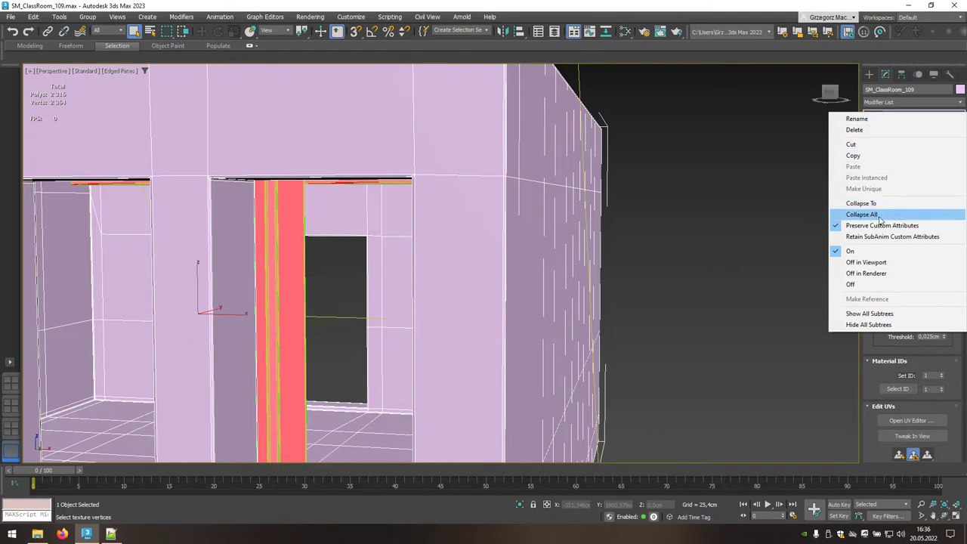
{"action": "left_click", "coordinate": [879, 215]}
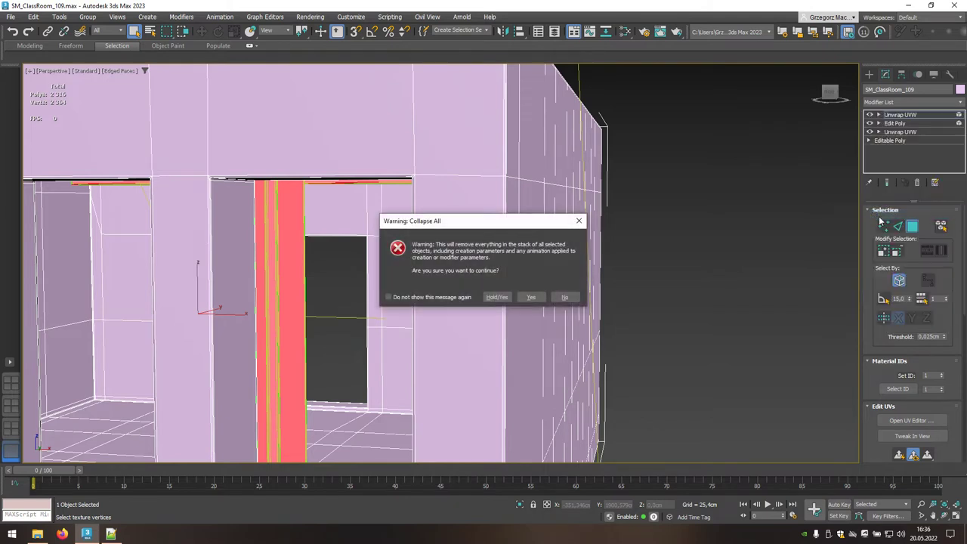
{"action": "left_click", "coordinate": [538, 296]}
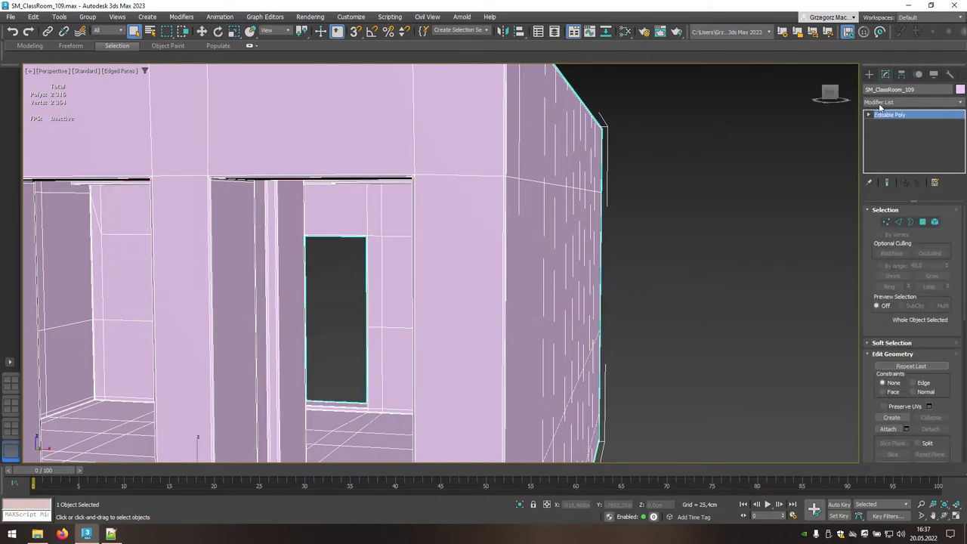
- Add an Unwrap UVW modifier from the Modifier List and open its UV editor
{"action": "left_click", "coordinate": [959, 106]}
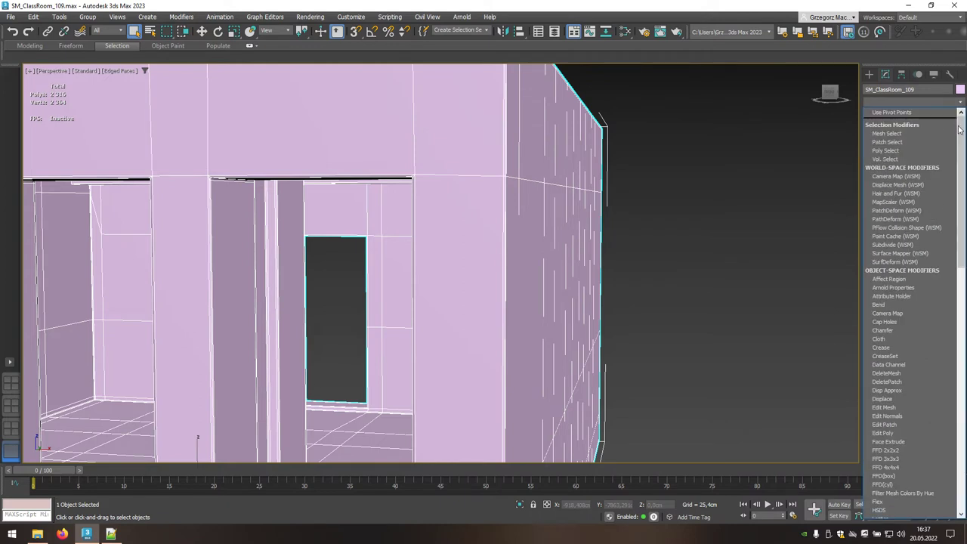
{"action": "scroll", "coordinate": [906, 302], "scroll_direction": "down", "scroll_amount": 10}
{"action": "scroll", "coordinate": [945, 376], "scroll_direction": "down", "scroll_amount": 6}
{"action": "scroll", "coordinate": [945, 376], "scroll_direction": "down", "scroll_amount": 2}
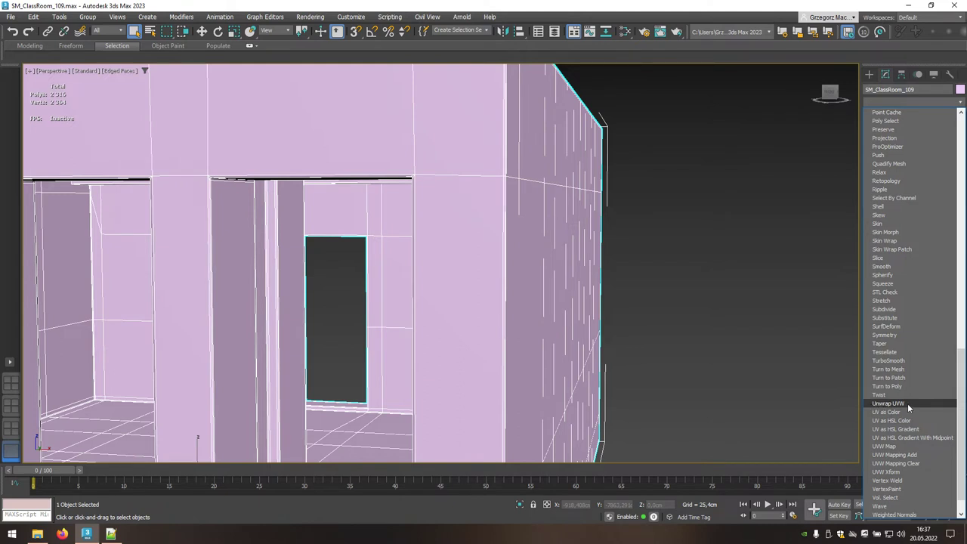
{"action": "left_click", "coordinate": [908, 405]}
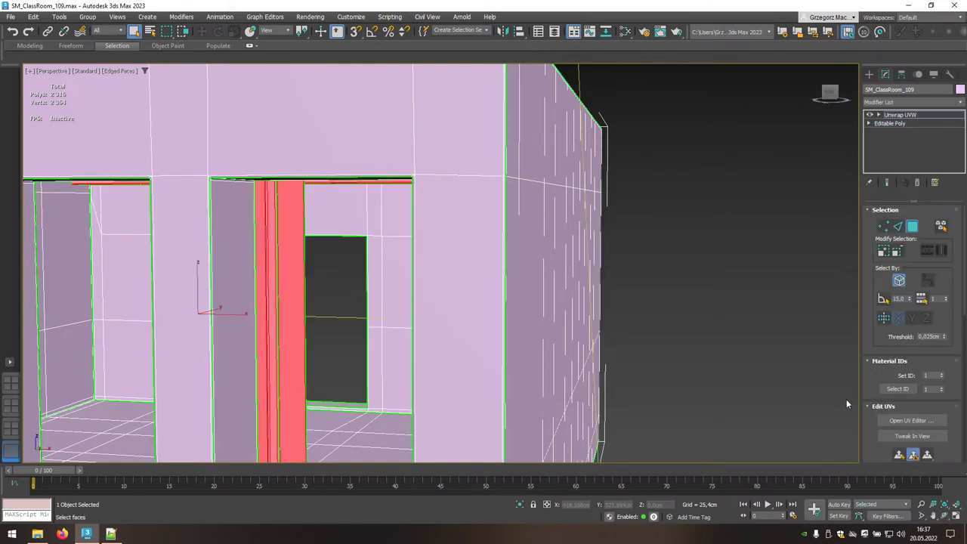
{"action": "left_click", "coordinate": [894, 424]}
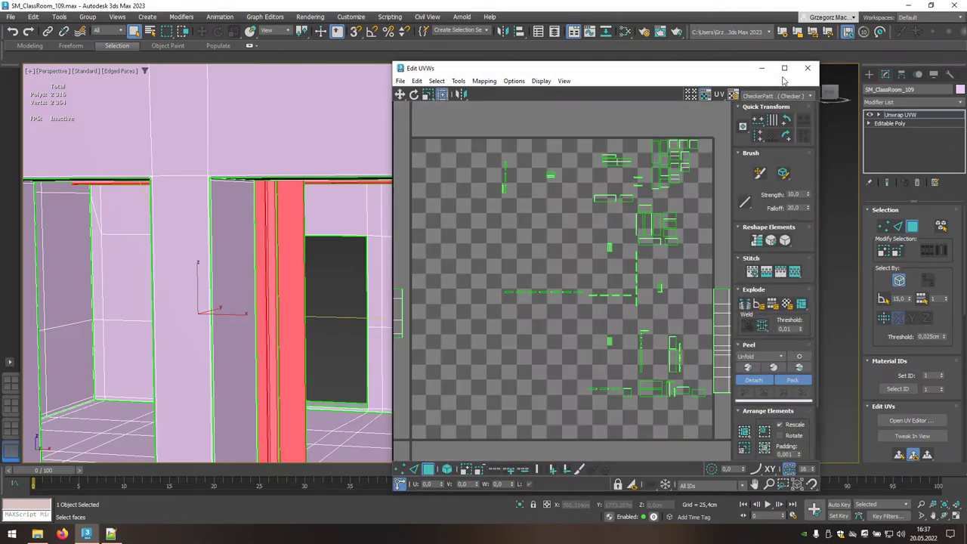
- Maximize the UV editor to inspect the packed UV square, then restore it to a floating window
{"action": "left_click", "coordinate": [784, 68]}
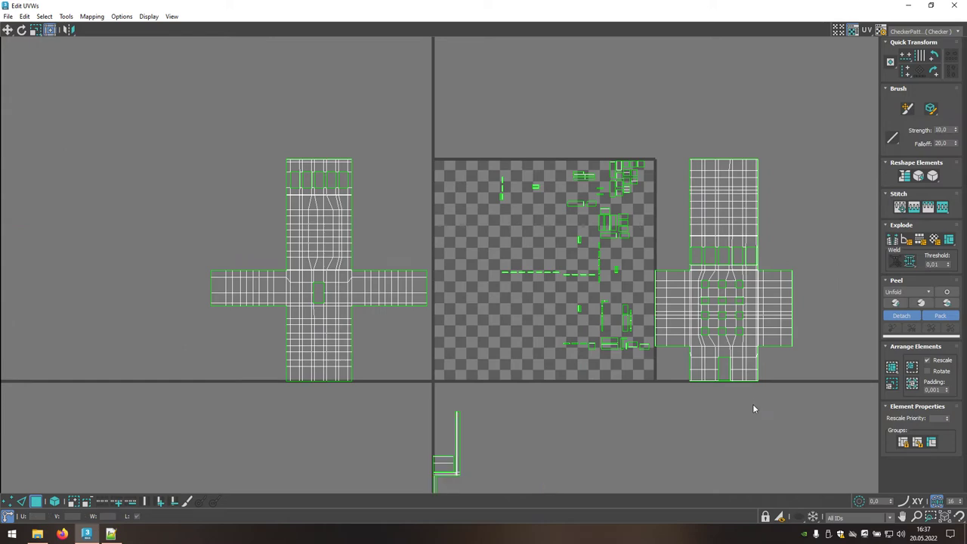
{"action": "mouse_move", "coordinate": [752, 404]}
{"action": "middle_mouse_down"}
{"action": "mouse_move", "coordinate": [770, 249]}
{"action": "mouse_move", "coordinate": [758, 356]}
{"action": "middle_mouse_up"}
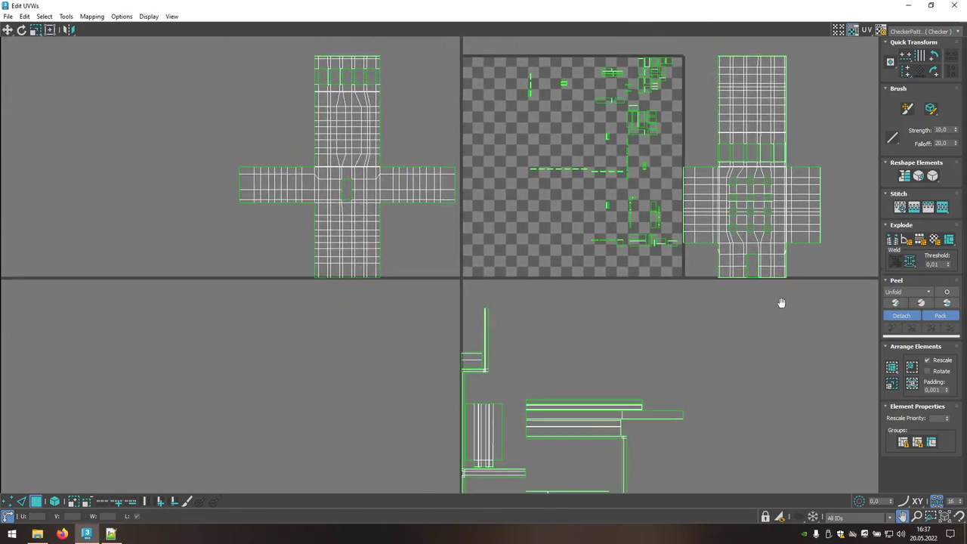
{"action": "scroll", "coordinate": [649, 236], "scroll_direction": "up", "scroll_amount": 3}
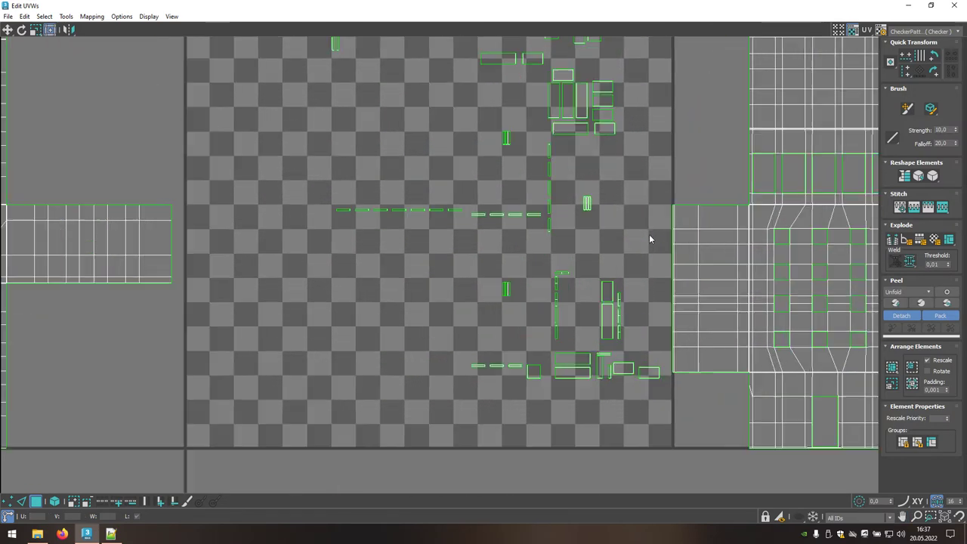
{"action": "middle_click_drag", "start_coordinate": [650, 236], "coordinate": [690, 298]}
{"action": "scroll", "coordinate": [691, 299], "scroll_direction": "down", "scroll_amount": 2}
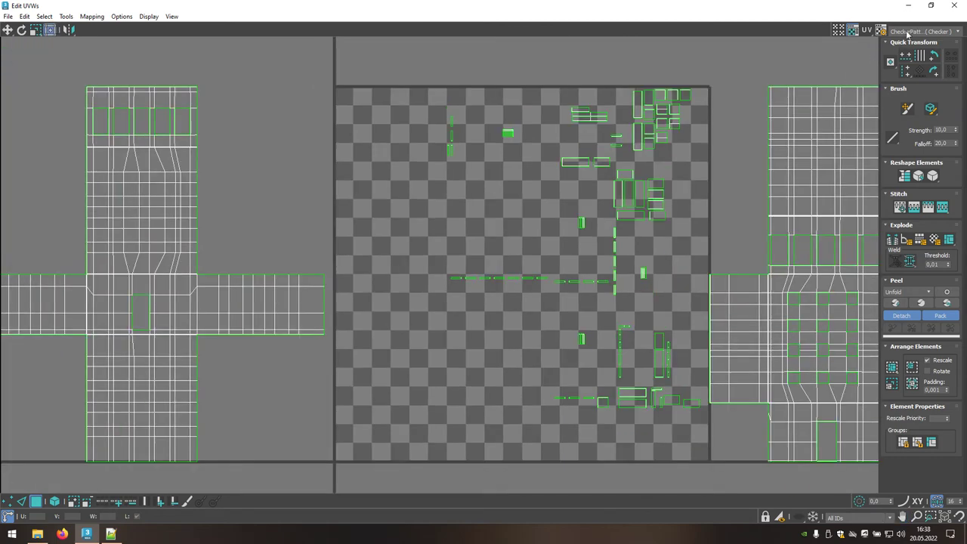
{"action": "left_click", "coordinate": [930, 5]}
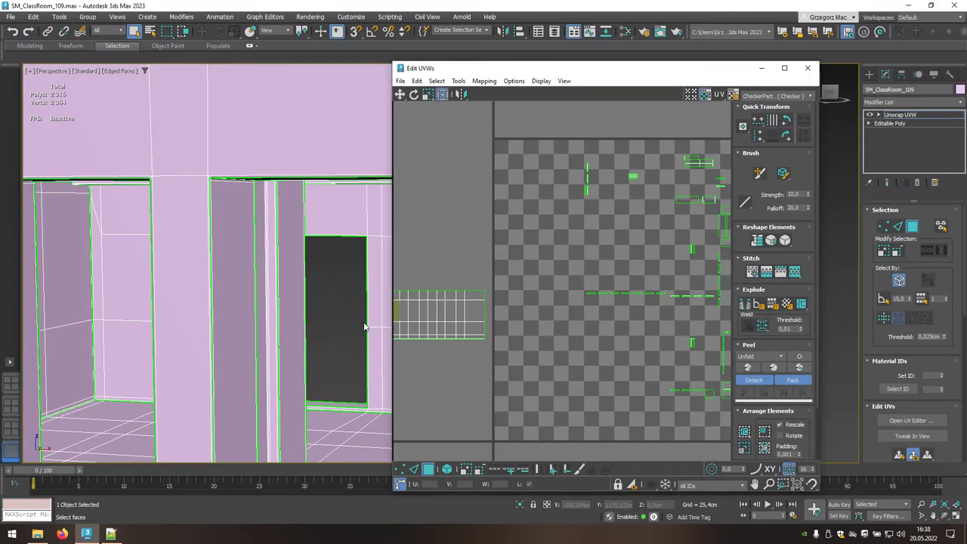
- Frame the doorway in the viewport and select its corner UV edge in Edge mode
{"action": "scroll", "coordinate": [363, 326], "scroll_direction": "up", "scroll_amount": 3}
{"action": "scroll", "coordinate": [292, 330], "scroll_direction": "up", "scroll_amount": 3}
{"action": "middle_click_drag", "start_coordinate": [291, 330], "coordinate": [188, 274]}
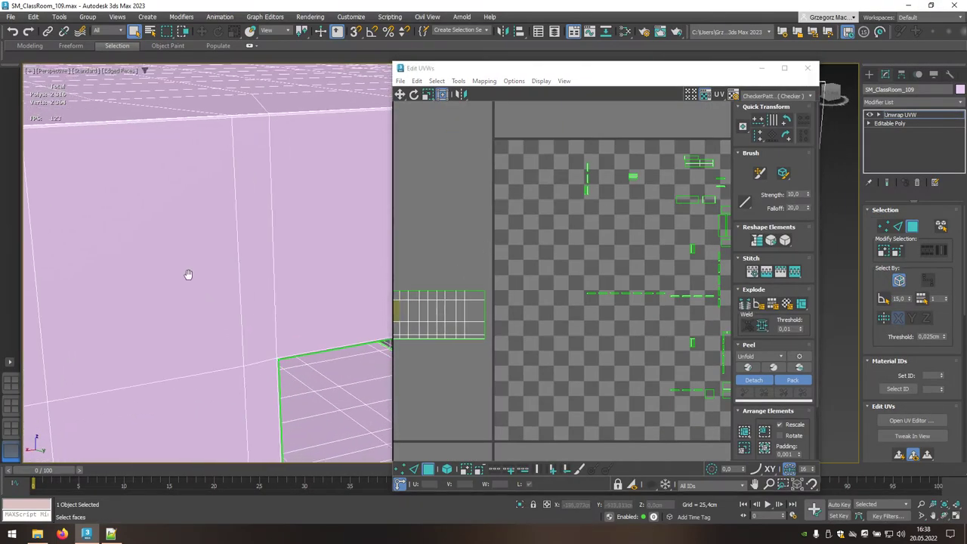
{"action": "scroll", "coordinate": [188, 274], "scroll_direction": "down", "scroll_amount": 3}
{"action": "scroll", "coordinate": [279, 327], "scroll_direction": "down", "scroll_amount": 2}
{"action": "scroll", "coordinate": [293, 336], "scroll_direction": "up", "scroll_amount": 2}
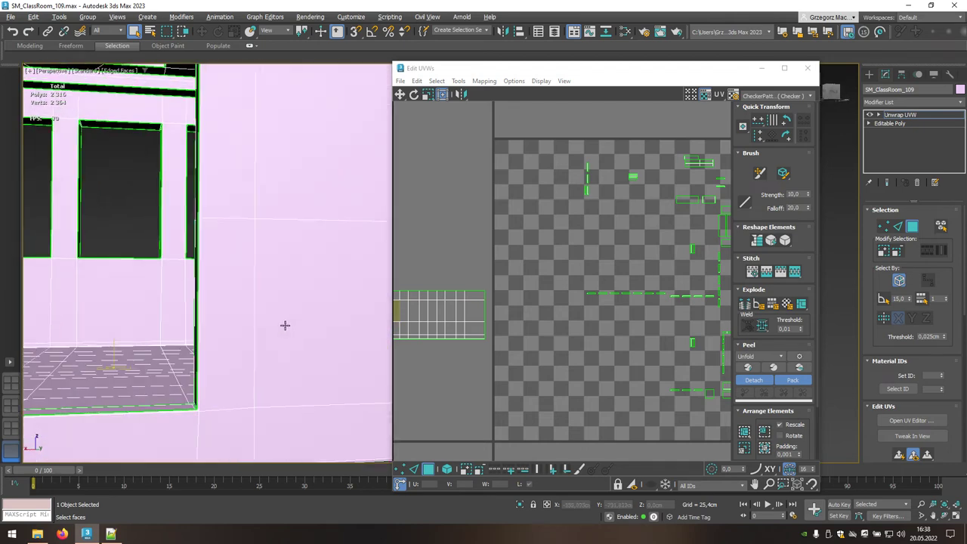
{"action": "scroll", "coordinate": [339, 446], "scroll_direction": "down", "scroll_amount": 2}
{"action": "mouse_move", "coordinate": [300, 401]}
{"action": "middle_mouse_down"}
{"action": "mouse_move", "coordinate": [261, 238]}
{"action": "mouse_move", "coordinate": [252, 286]}
{"action": "middle_mouse_up"}
{"action": "scroll", "coordinate": [260, 238], "scroll_direction": "up", "scroll_amount": 2}
{"action": "scroll", "coordinate": [259, 234], "scroll_direction": "down", "scroll_amount": 2}
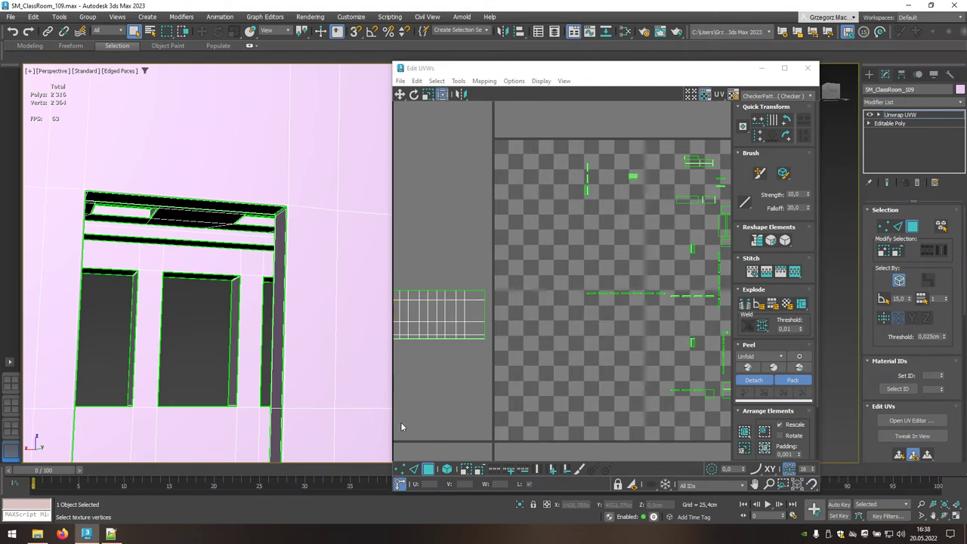
{"action": "left_click", "coordinate": [415, 469]}
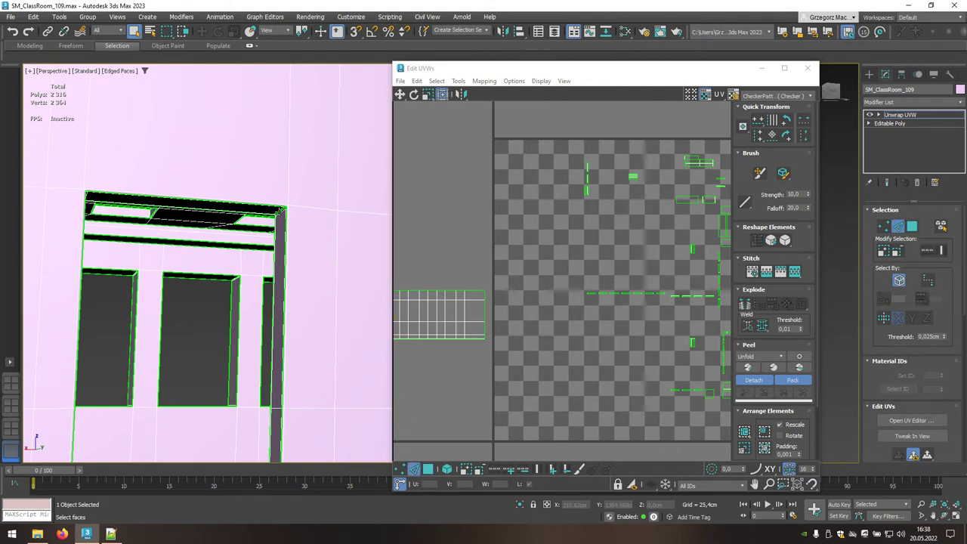
{"action": "left_click", "coordinate": [281, 211]}
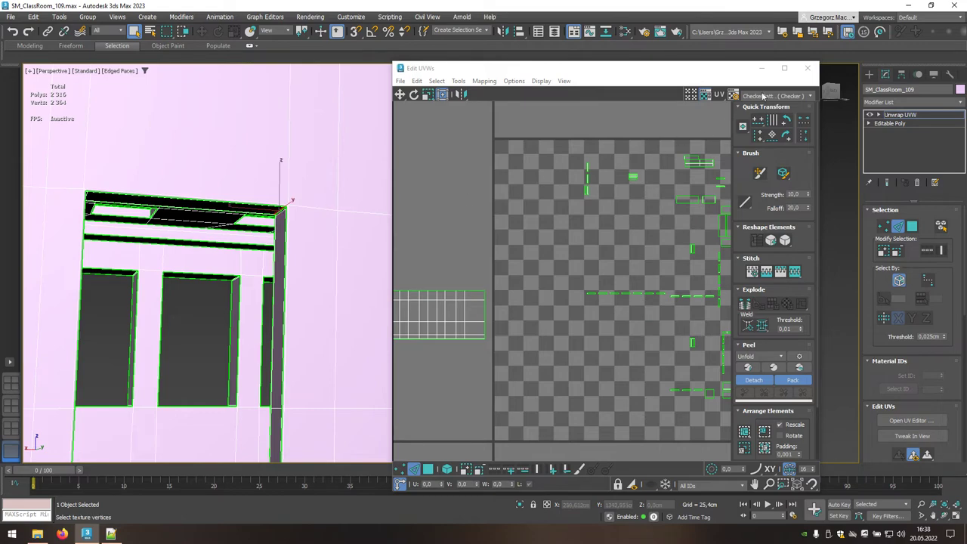
- In the maximized UV editor, select the vertical strip's bottom edge and stitch it
{"action": "left_click", "coordinate": [784, 68]}
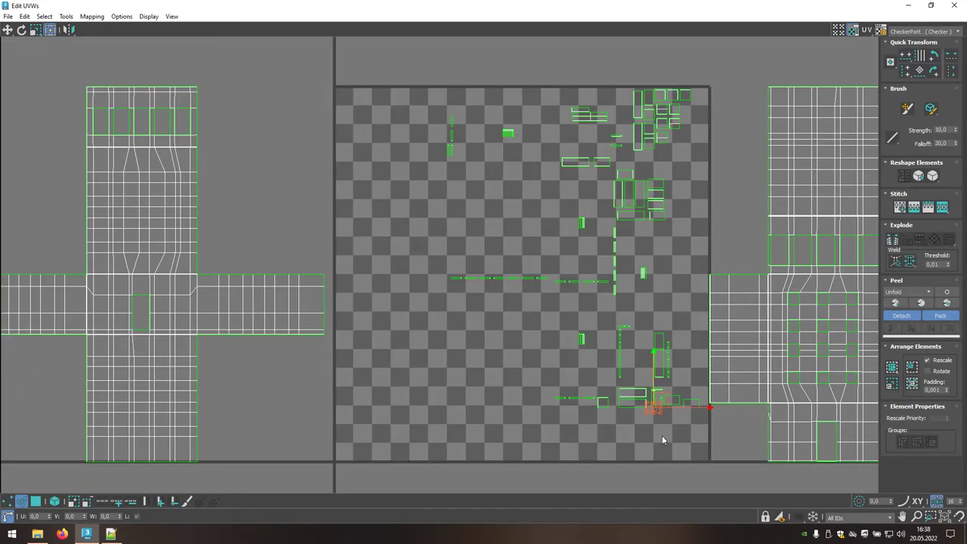
{"action": "scroll", "coordinate": [613, 391], "scroll_direction": "up", "scroll_amount": 2}
{"action": "scroll", "coordinate": [609, 373], "scroll_direction": "up", "scroll_amount": 3}
{"action": "scroll", "coordinate": [609, 352], "scroll_direction": "up", "scroll_amount": 3}
{"action": "scroll", "coordinate": [602, 339], "scroll_direction": "up", "scroll_amount": 3}
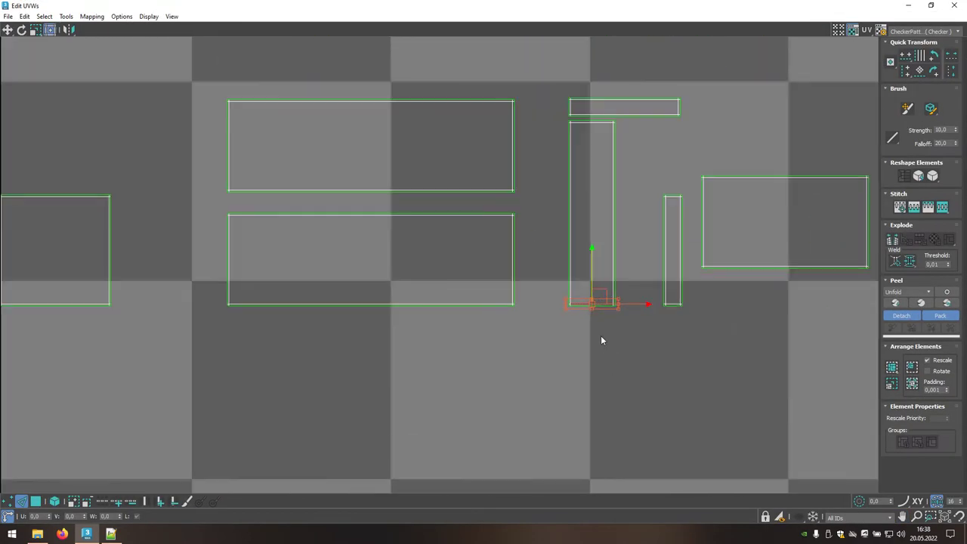
{"action": "left_click", "coordinate": [599, 323]}
{"action": "left_click", "coordinate": [599, 305]}
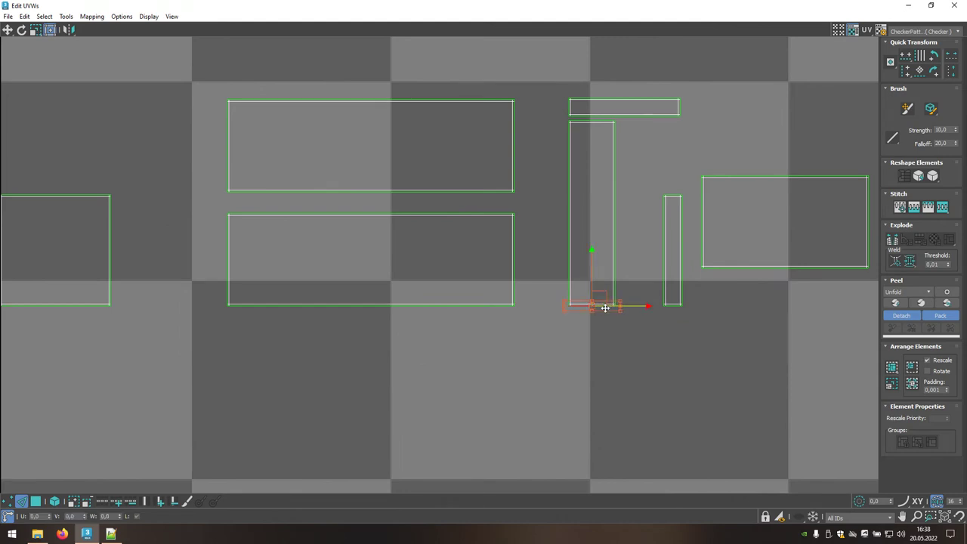
{"action": "left_click", "coordinate": [943, 208]}
- Stitch the small bottom piece onto the strip, select its bottom face, and restore the window
{"action": "middle_click_drag", "start_coordinate": [743, 387], "coordinate": [664, 292]}
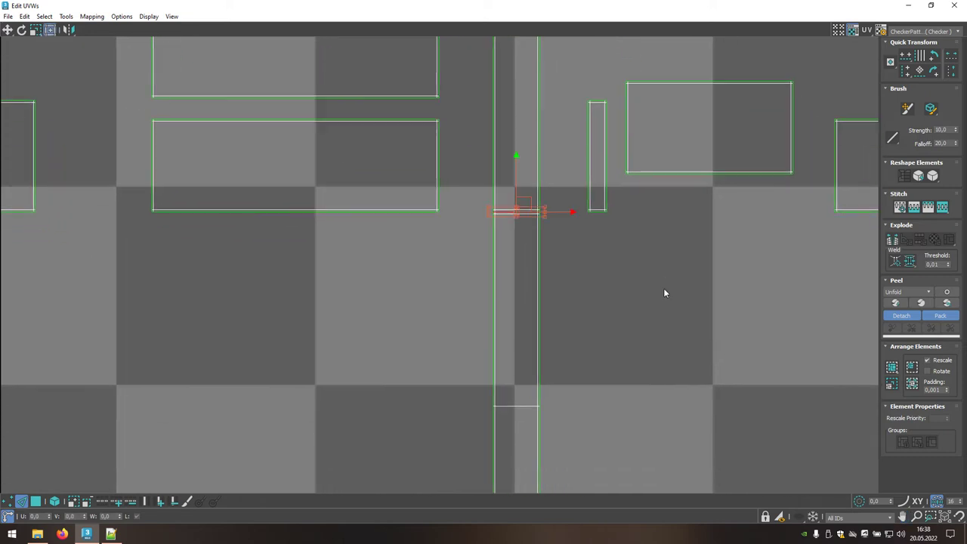
{"action": "scroll", "coordinate": [665, 292], "scroll_direction": "down", "scroll_amount": 4}
{"action": "scroll", "coordinate": [605, 419], "scroll_direction": "up", "scroll_amount": 3}
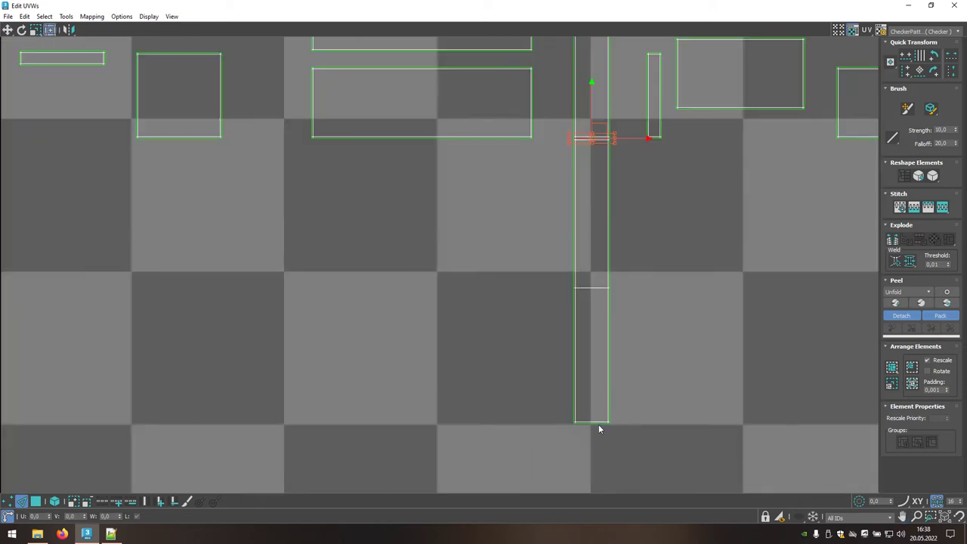
{"action": "left_click", "coordinate": [596, 421]}
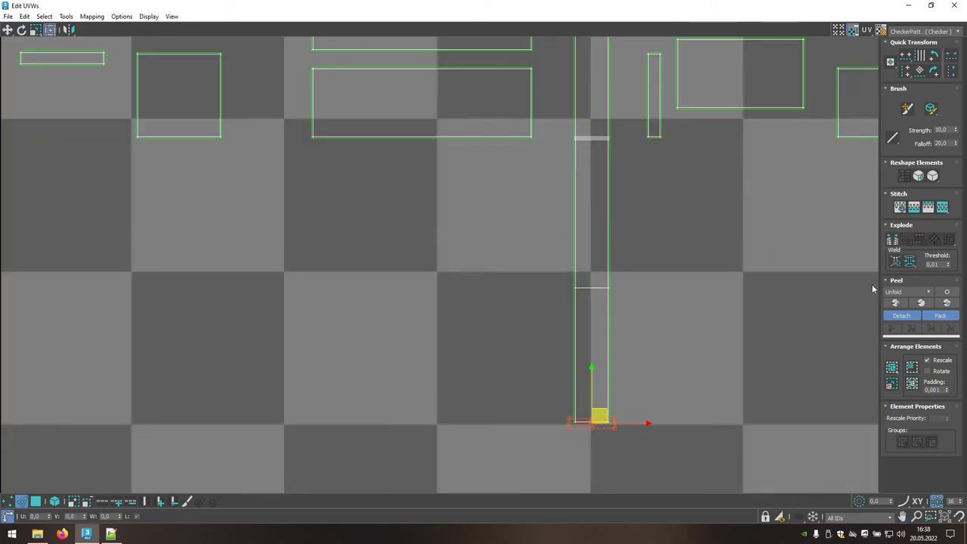
{"action": "left_click", "coordinate": [943, 211]}
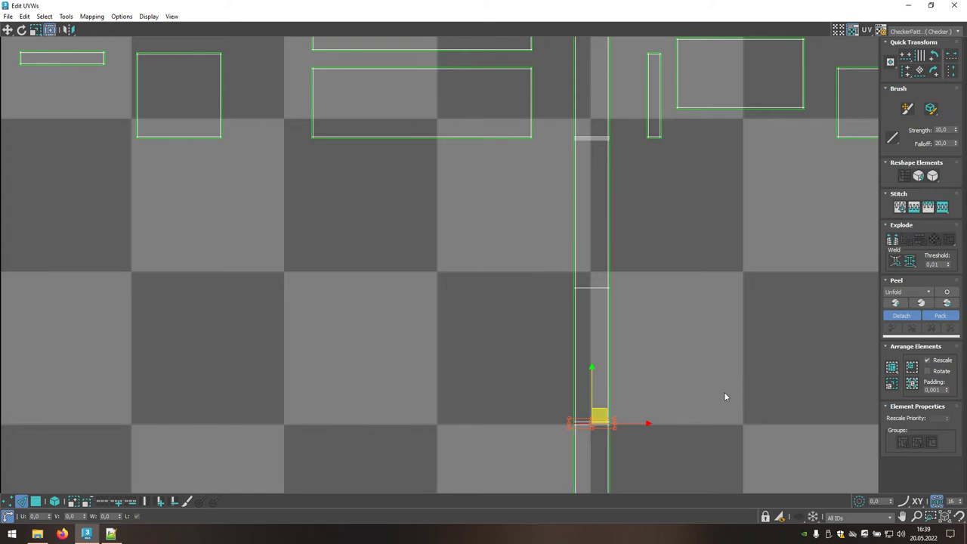
{"action": "middle_click_drag", "start_coordinate": [724, 396], "coordinate": [677, 205]}
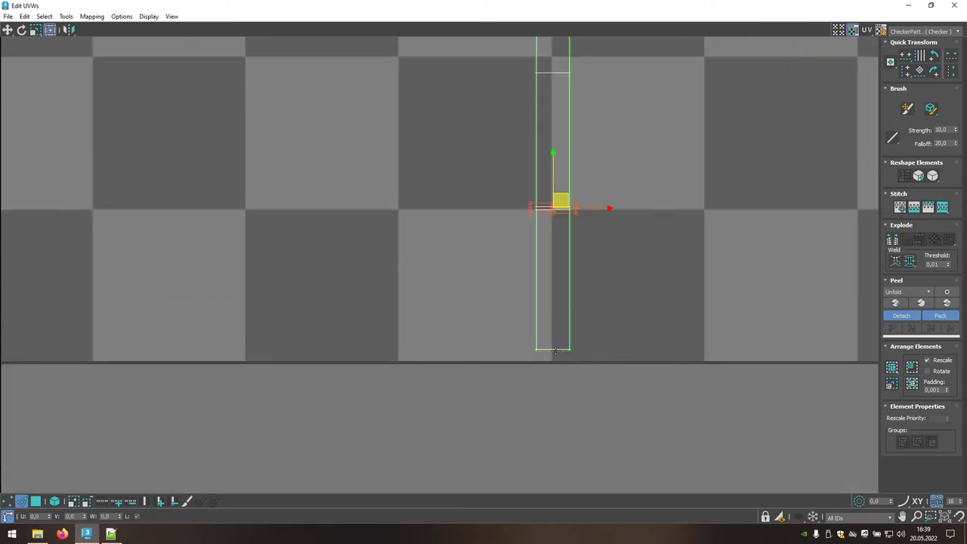
{"action": "left_click", "coordinate": [556, 347]}
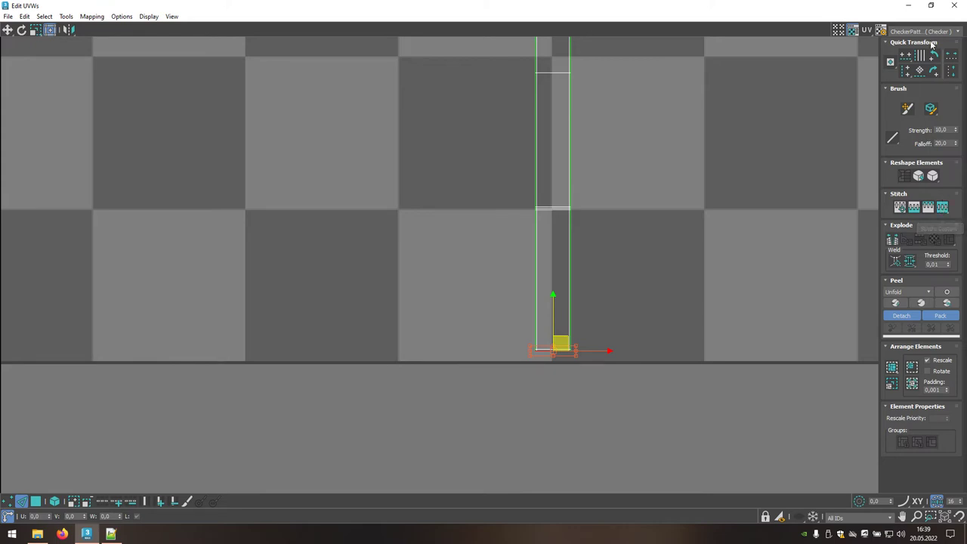
{"action": "left_click", "coordinate": [930, 5]}
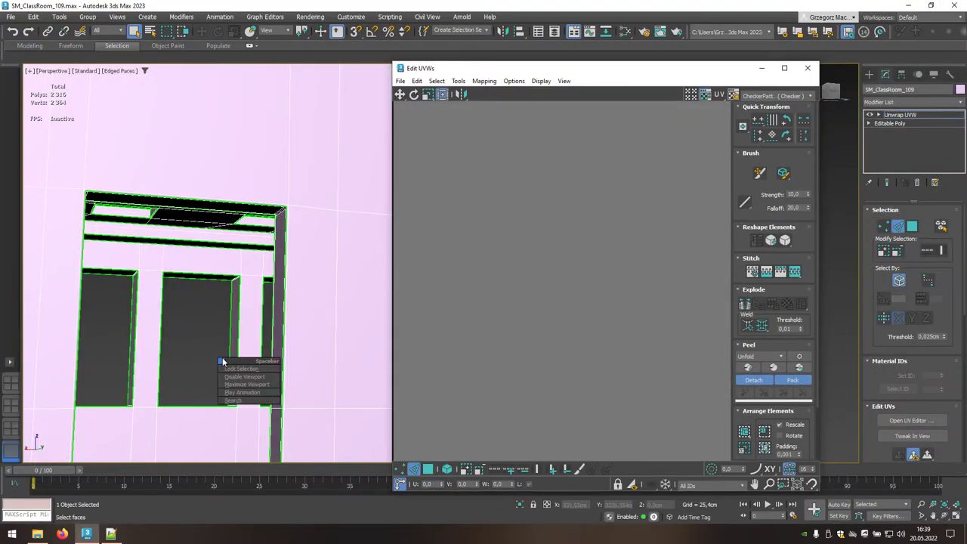
- Select the face at the door frame's top corner and maximize the UV editor
{"action": "mouse_move", "coordinate": [221, 390]}
{"action": "middle_mouse_down"}
{"action": "mouse_move", "coordinate": [202, 360]}
{"action": "mouse_move", "coordinate": [158, 369]}
{"action": "mouse_move", "coordinate": [258, 265]}
{"action": "mouse_move", "coordinate": [189, 384]}
{"action": "mouse_move", "coordinate": [191, 241]}
{"action": "middle_mouse_up"}
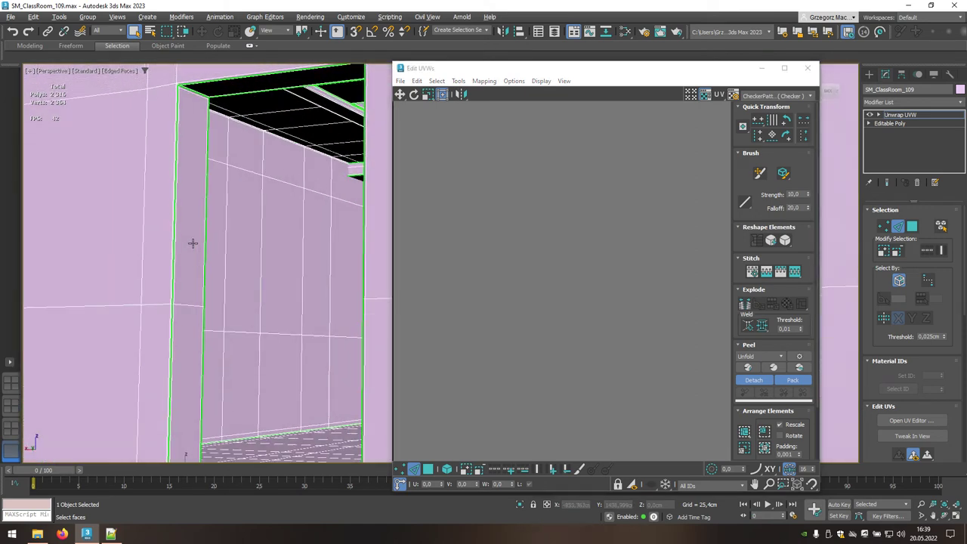
{"action": "left_click", "coordinate": [198, 97]}
{"action": "left_click", "coordinate": [784, 68]}
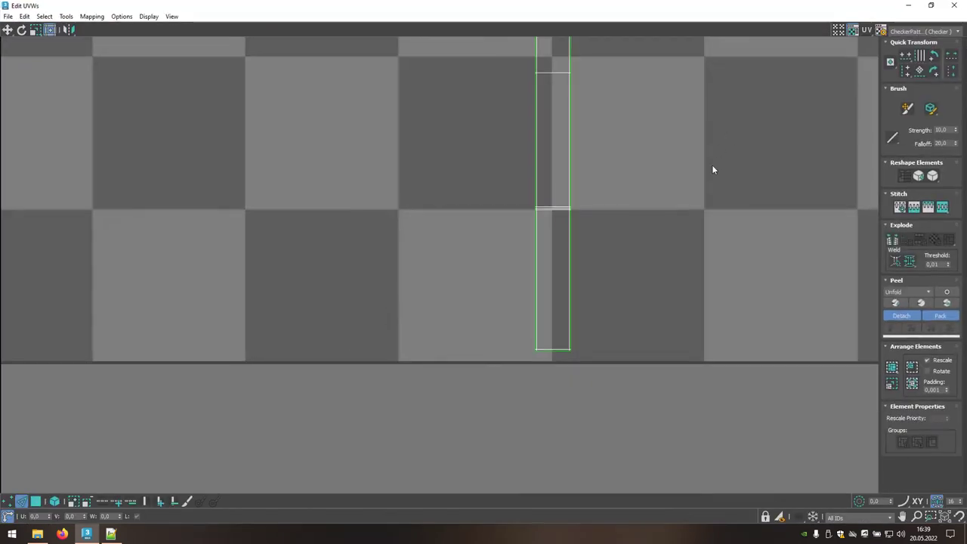
{"action": "scroll", "coordinate": [588, 378], "scroll_direction": "down", "scroll_amount": 2}
{"action": "scroll", "coordinate": [588, 378], "scroll_direction": "down", "scroll_amount": 1}
- Stitch the tall strip's top edge to its neighbouring piece and restore the window
{"action": "middle_click_drag", "start_coordinate": [536, 255], "coordinate": [508, 327]}
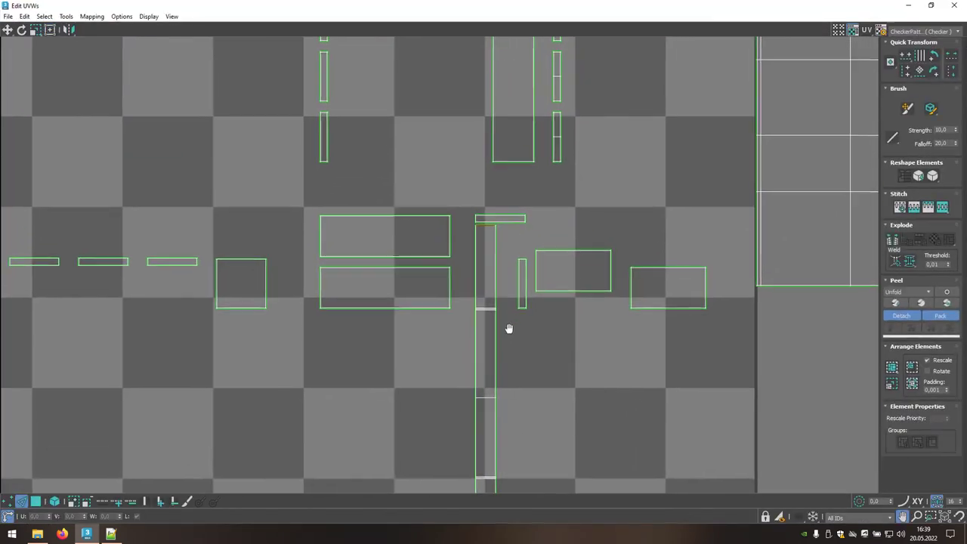
{"action": "scroll", "coordinate": [485, 242], "scroll_direction": "up", "scroll_amount": 2}
{"action": "scroll", "coordinate": [486, 242], "scroll_direction": "up", "scroll_amount": 2}
{"action": "scroll", "coordinate": [486, 242], "scroll_direction": "up", "scroll_amount": 1}
{"action": "left_click", "coordinate": [495, 218]}
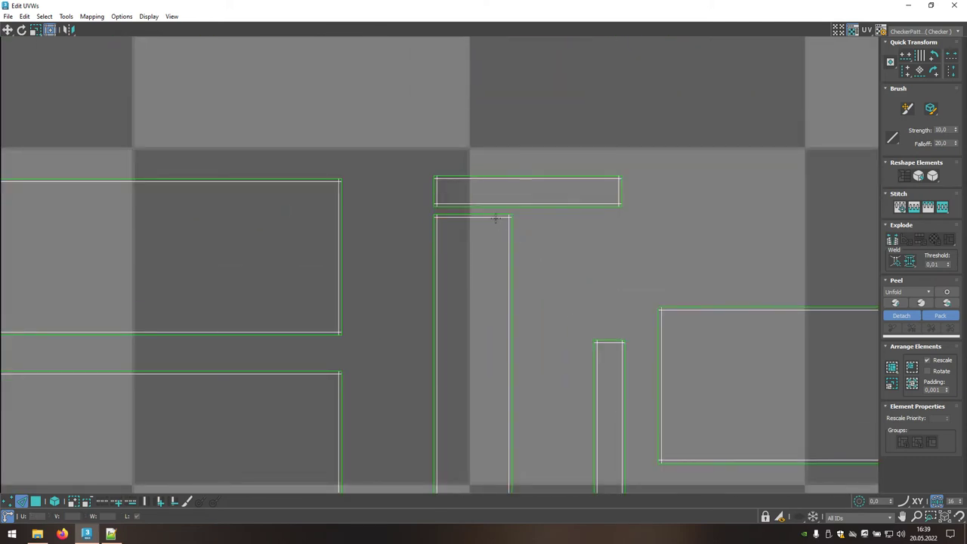
{"action": "left_click", "coordinate": [492, 215]}
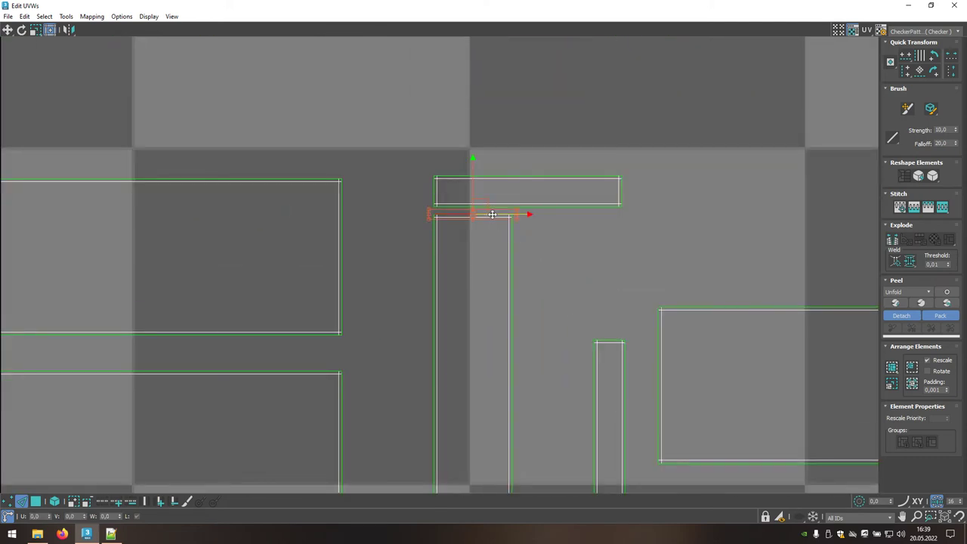
{"action": "left_click", "coordinate": [934, 209]}
{"action": "left_click", "coordinate": [931, 6]}
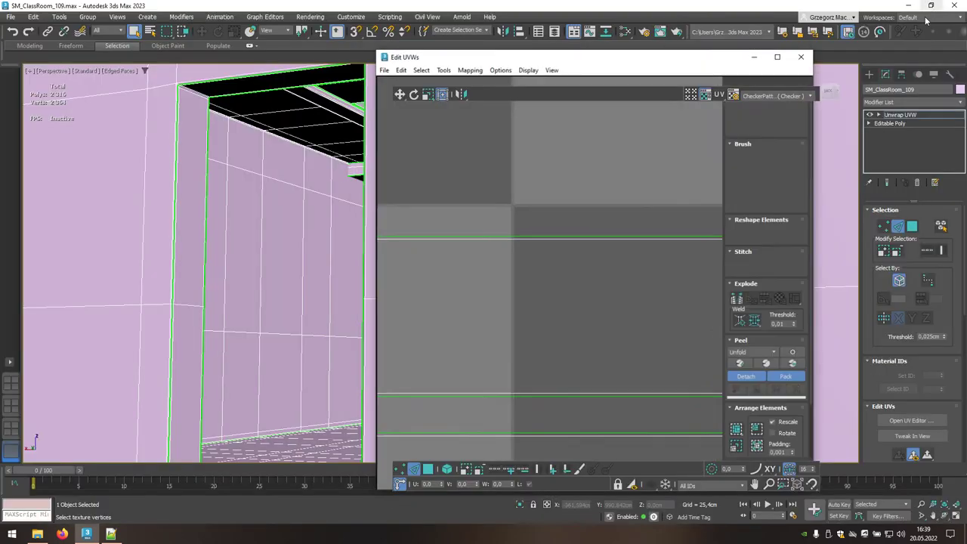
- Pan and zoom the perspective view to frame a window opening in the classroom wall
{"action": "mouse_move", "coordinate": [311, 291]}
{"action": "middle_mouse_down"}
{"action": "mouse_move", "coordinate": [279, 287]}
{"action": "mouse_move", "coordinate": [296, 304]}
{"action": "mouse_move", "coordinate": [219, 332]}
{"action": "mouse_move", "coordinate": [118, 342]}
{"action": "middle_mouse_up"}
{"action": "scroll", "coordinate": [279, 286], "scroll_direction": "down", "scroll_amount": 5}
{"action": "scroll", "coordinate": [198, 324], "scroll_direction": "up", "scroll_amount": 3}
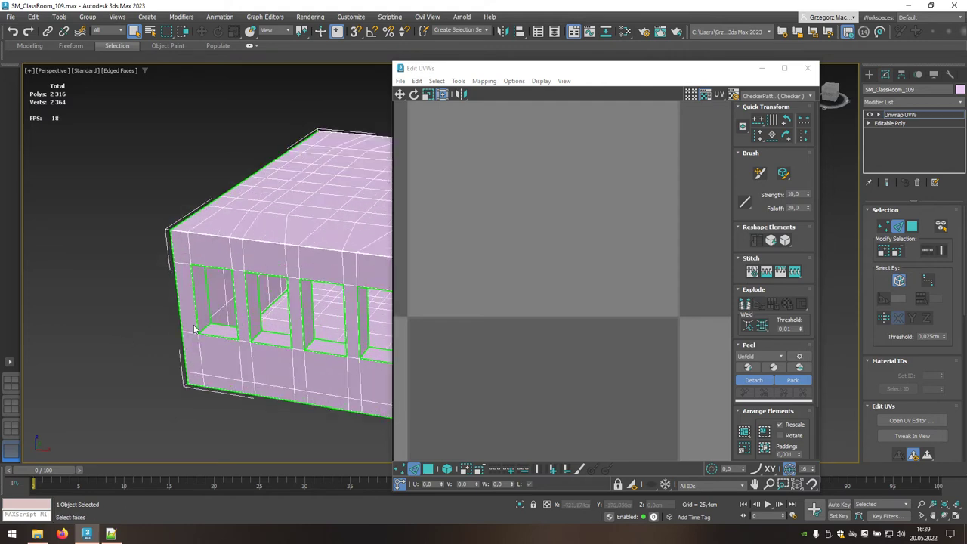
{"action": "scroll", "coordinate": [198, 325], "scroll_direction": "up", "scroll_amount": 4}
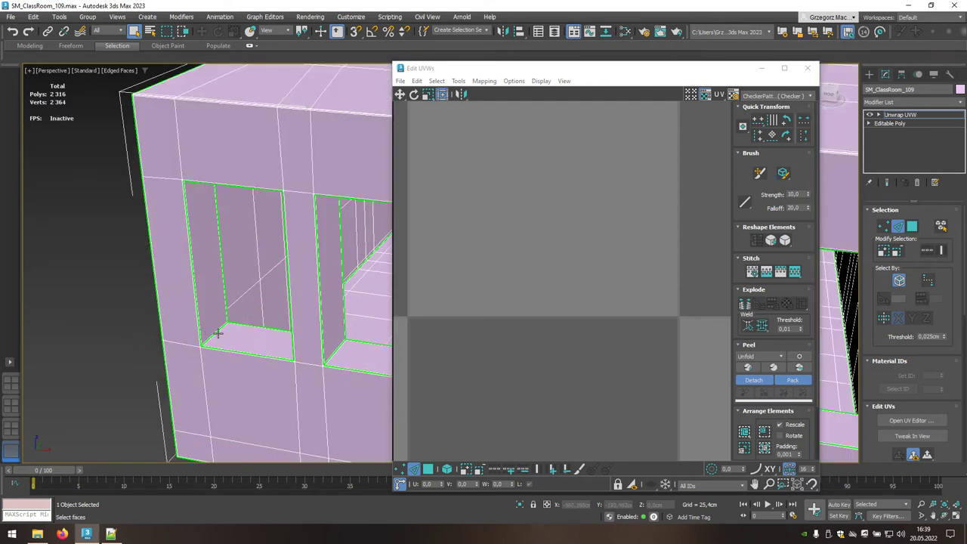
{"action": "scroll", "coordinate": [217, 332], "scroll_direction": "up", "scroll_amount": 3}
{"action": "mouse_move", "coordinate": [217, 332]}
{"action": "middle_mouse_down"}
{"action": "mouse_move", "coordinate": [205, 370]}
{"action": "mouse_move", "coordinate": [163, 367]}
{"action": "mouse_move", "coordinate": [131, 346]}
{"action": "middle_mouse_up"}
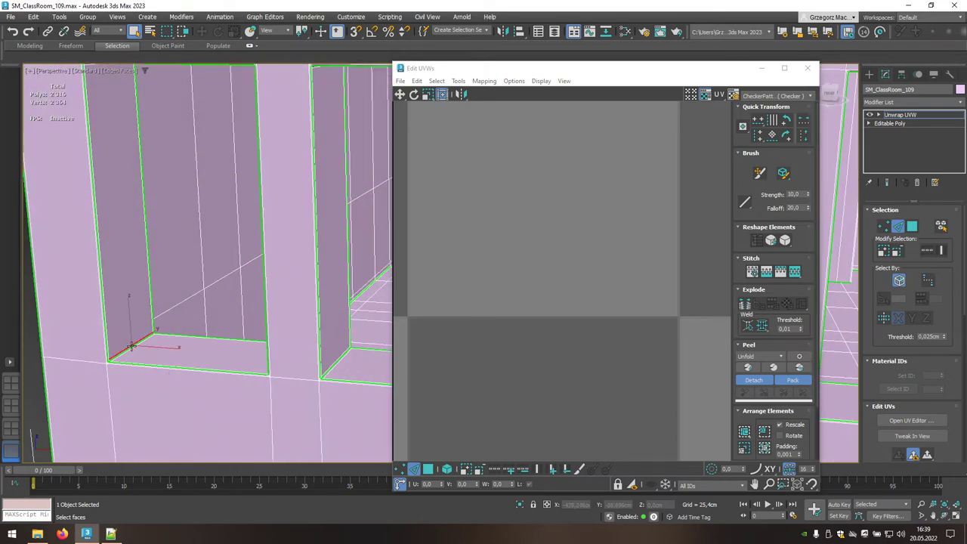
- In the maximized UV editor, stitch the top island's bottom edge onto the tall island below
{"action": "left_click", "coordinate": [784, 68]}
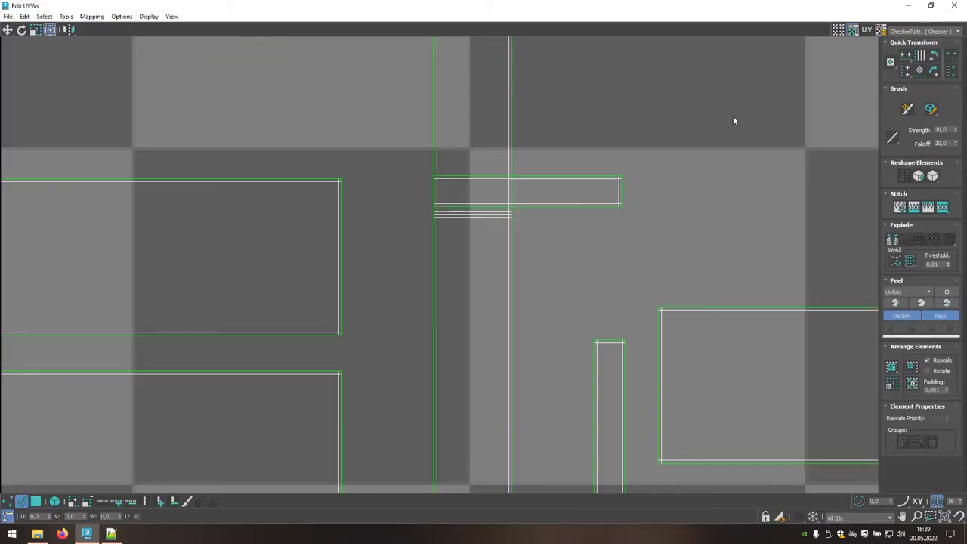
{"action": "scroll", "coordinate": [604, 228], "scroll_direction": "down", "scroll_amount": 2}
{"action": "scroll", "coordinate": [604, 228], "scroll_direction": "down", "scroll_amount": 2}
{"action": "scroll", "coordinate": [604, 228], "scroll_direction": "down", "scroll_amount": 2}
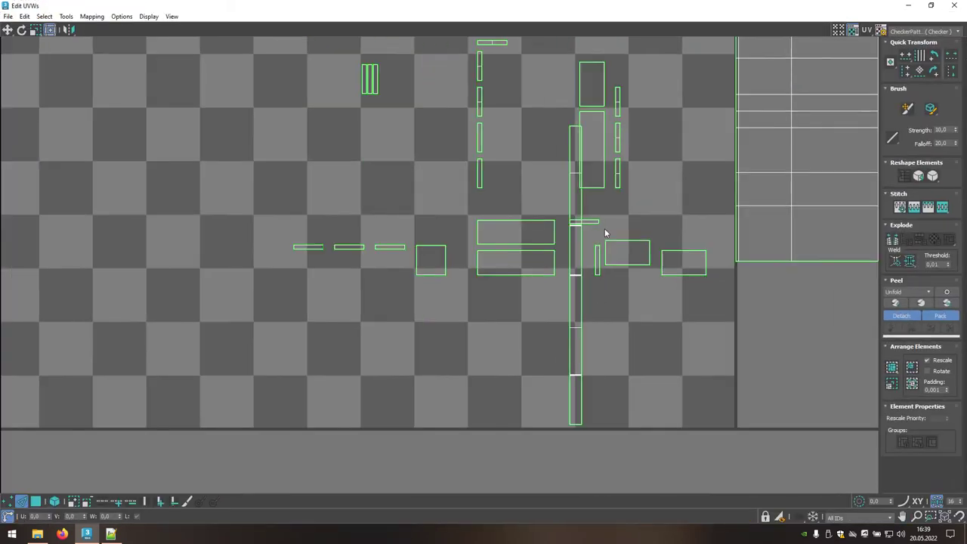
{"action": "scroll", "coordinate": [604, 228], "scroll_direction": "down", "scroll_amount": 2}
{"action": "scroll", "coordinate": [456, 315], "scroll_direction": "down", "scroll_amount": 2}
{"action": "middle_click_drag", "start_coordinate": [455, 315], "coordinate": [476, 334]}
{"action": "scroll", "coordinate": [477, 336], "scroll_direction": "down", "scroll_amount": 2}
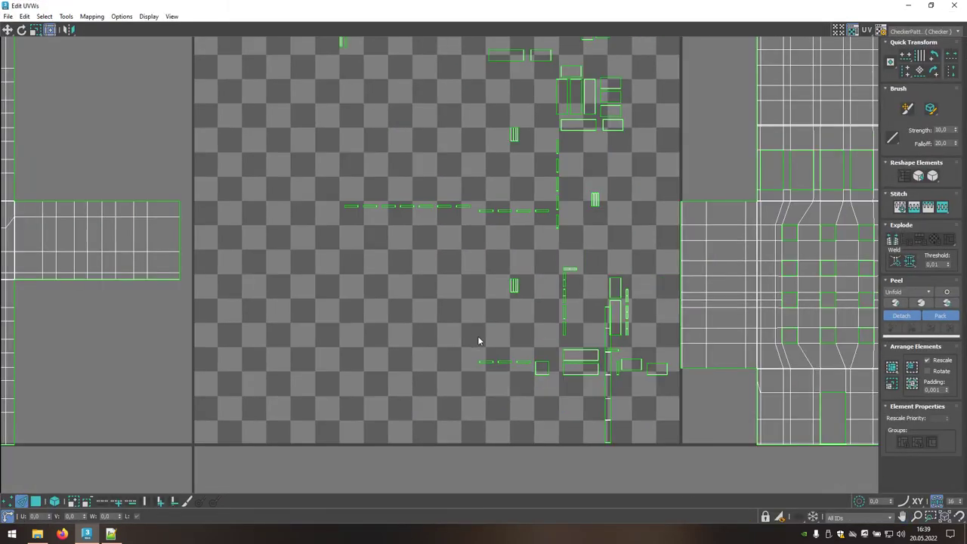
{"action": "scroll", "coordinate": [477, 341], "scroll_direction": "down", "scroll_amount": 2}
{"action": "middle_click_drag", "start_coordinate": [591, 195], "coordinate": [533, 293]}
{"action": "scroll", "coordinate": [410, 160], "scroll_direction": "up", "scroll_amount": 3}
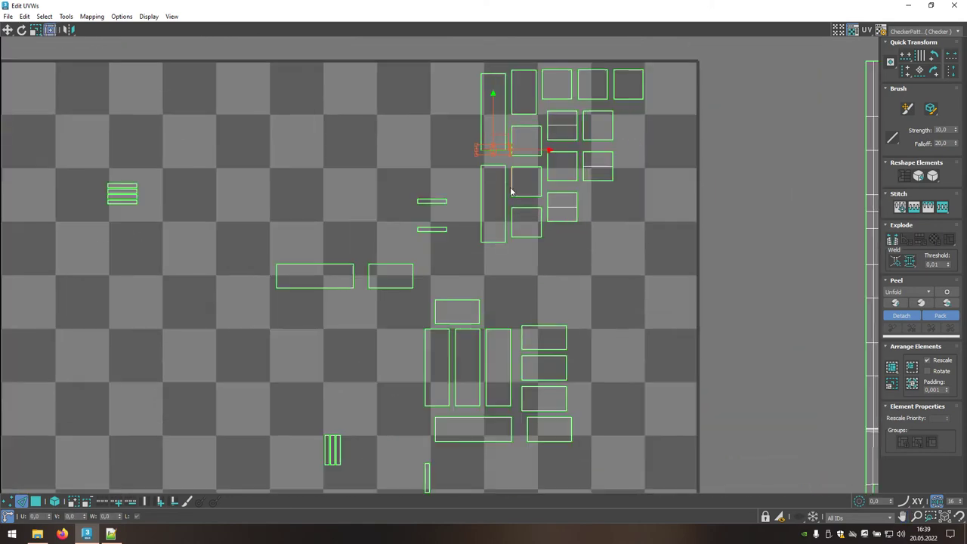
{"action": "scroll", "coordinate": [410, 160], "scroll_direction": "up", "scroll_amount": 2}
{"action": "scroll", "coordinate": [494, 138], "scroll_direction": "up", "scroll_amount": 2}
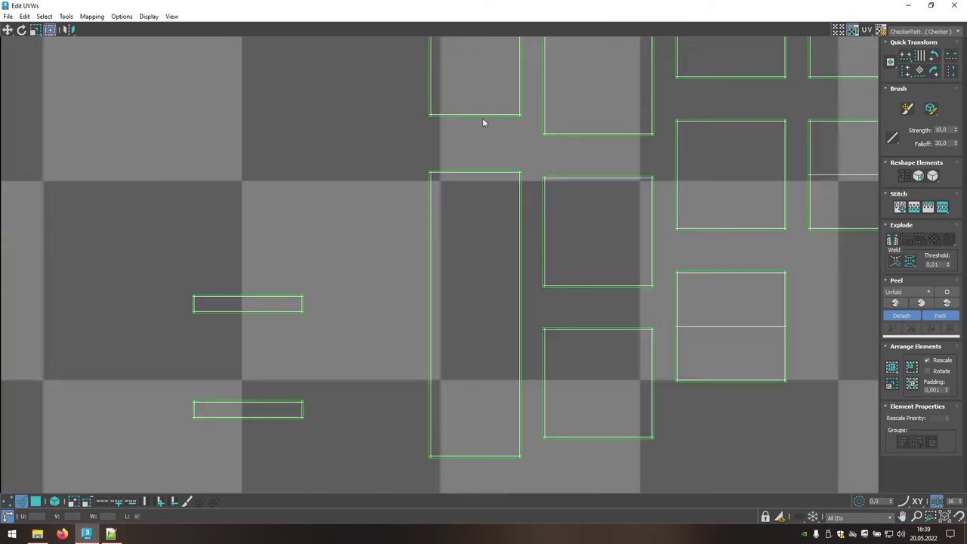
{"action": "left_click", "coordinate": [481, 115]}
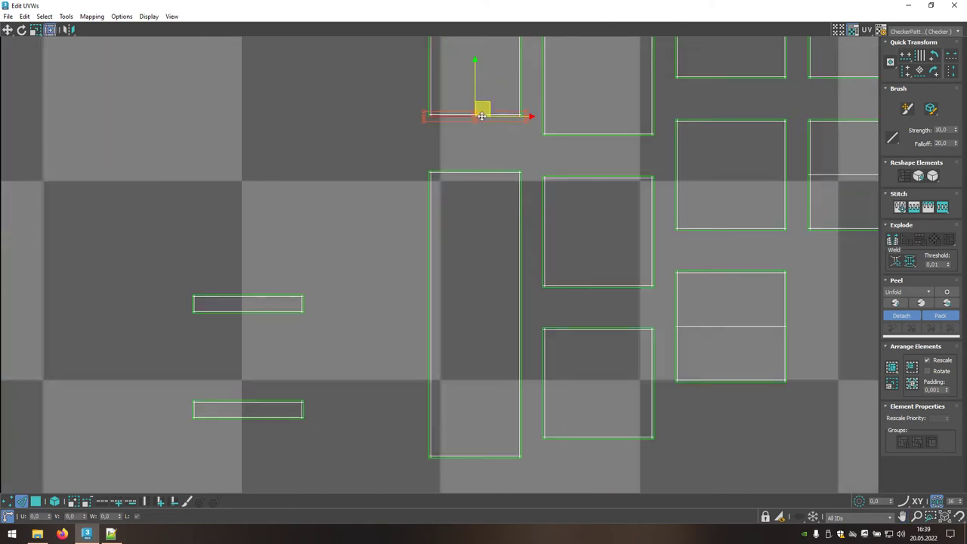
{"action": "left_click", "coordinate": [943, 207]}
- Select the tall UV island as a whole element and move it to the left
{"action": "middle_click_drag", "start_coordinate": [360, 190], "coordinate": [372, 323]}
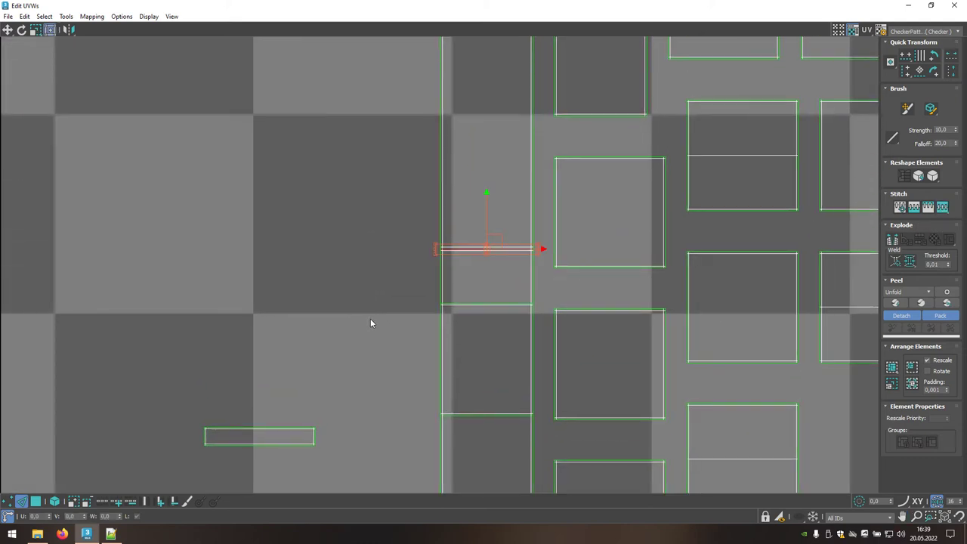
{"action": "scroll", "coordinate": [370, 322], "scroll_direction": "down", "scroll_amount": 2}
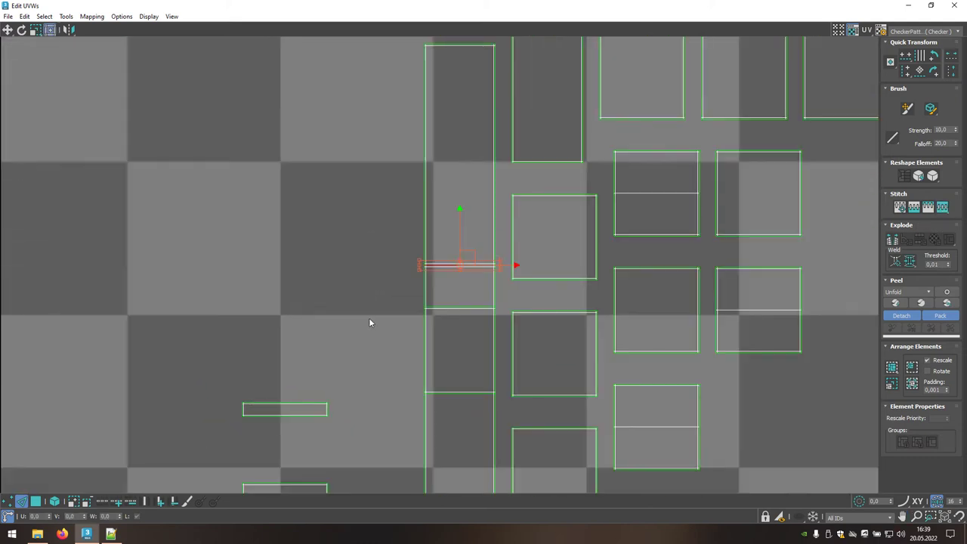
{"action": "left_click", "coordinate": [35, 500]}
{"action": "left_click", "coordinate": [54, 500]}
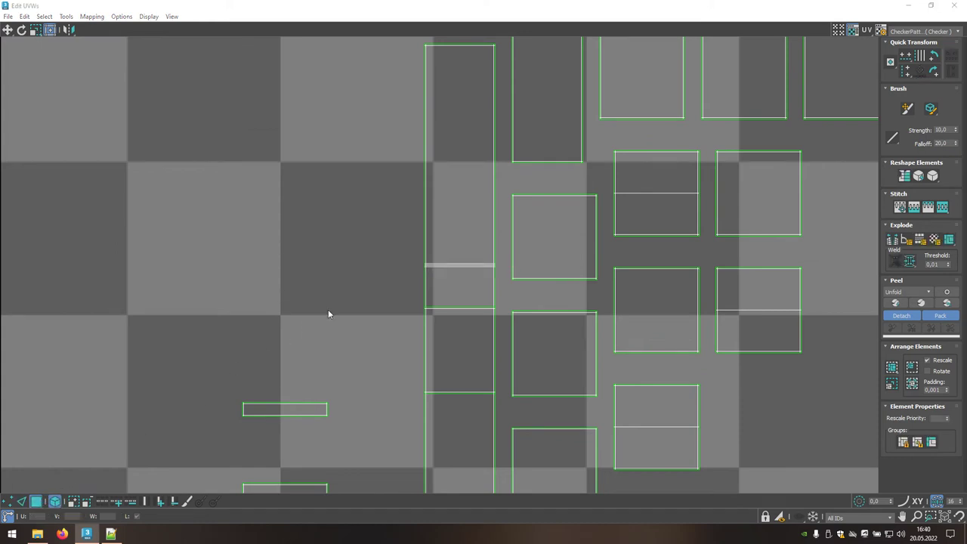
{"action": "left_click", "coordinate": [454, 229]}
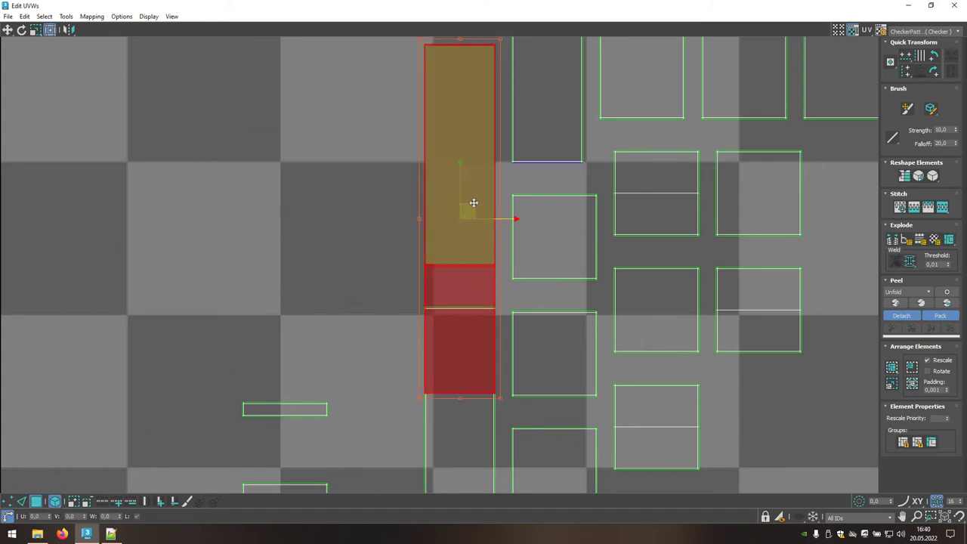
{"action": "left_click_drag", "start_coordinate": [471, 204], "coordinate": [317, 185]}
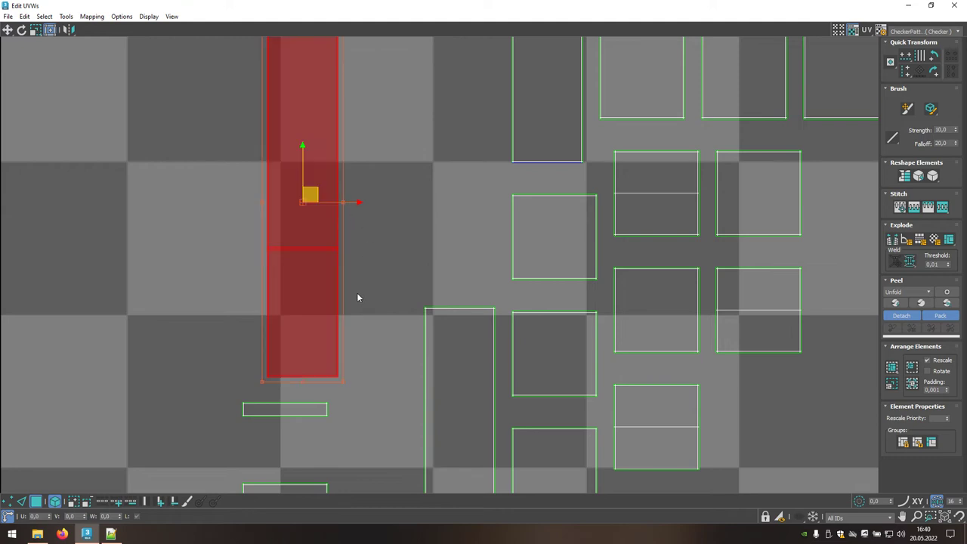
- Stitch two more islands onto the tall strip's bottom edge and restore the floating editor
{"action": "left_click", "coordinate": [21, 501]}
{"action": "left_click", "coordinate": [296, 375]}
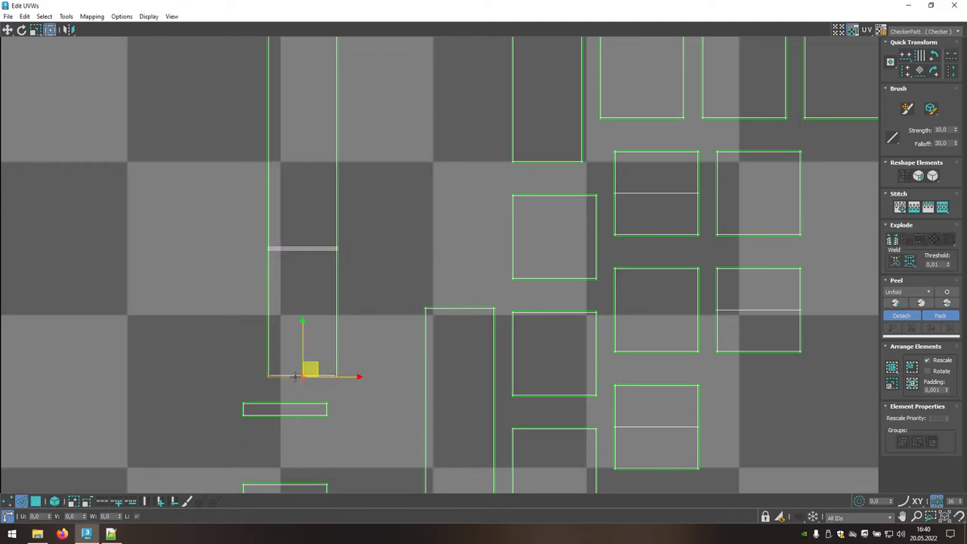
{"action": "left_click", "coordinate": [941, 208]}
{"action": "middle_click_drag", "start_coordinate": [425, 453], "coordinate": [419, 223]}
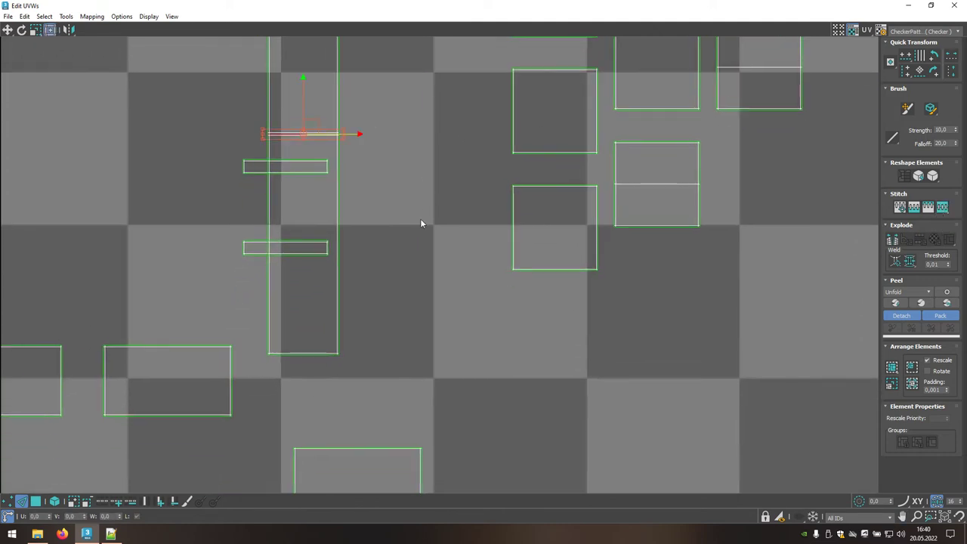
{"action": "left_click", "coordinate": [321, 352]}
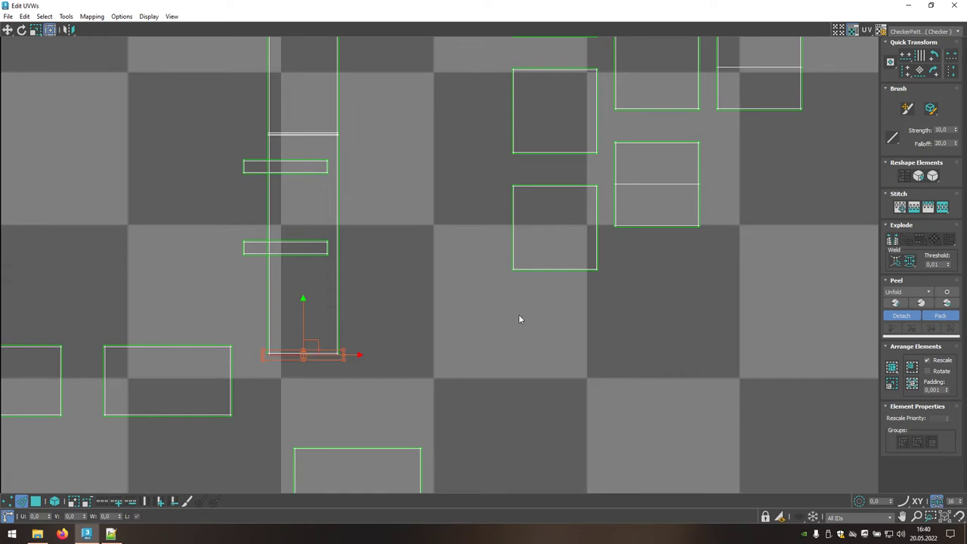
{"action": "left_click", "coordinate": [941, 208]}
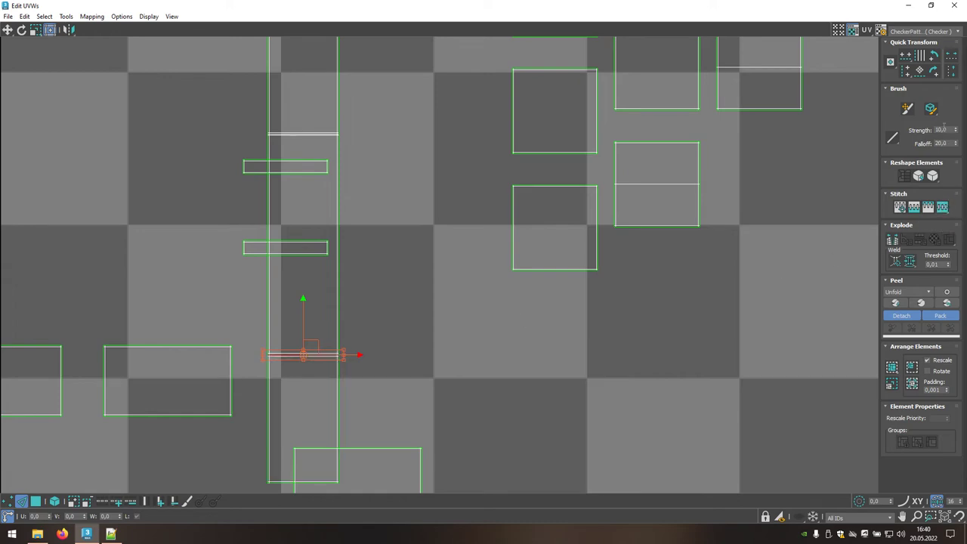
{"action": "left_click", "coordinate": [931, 6]}
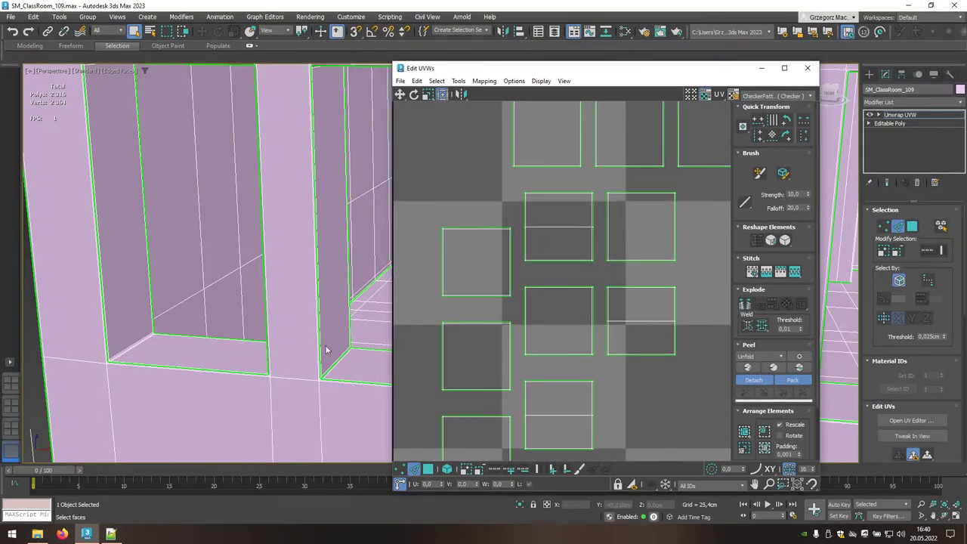
- Orbit down into the window box and select the floor edge in the 3D view
{"action": "mouse_move", "coordinate": [285, 357]}
{"action": "middle_mouse_down", "text": "alt"}
{"action": "mouse_move", "coordinate": [302, 352]}
{"action": "mouse_move", "coordinate": [67, 339]}
{"action": "mouse_move", "coordinate": [90, 346]}
{"action": "middle_mouse_up", "text": "alt"}
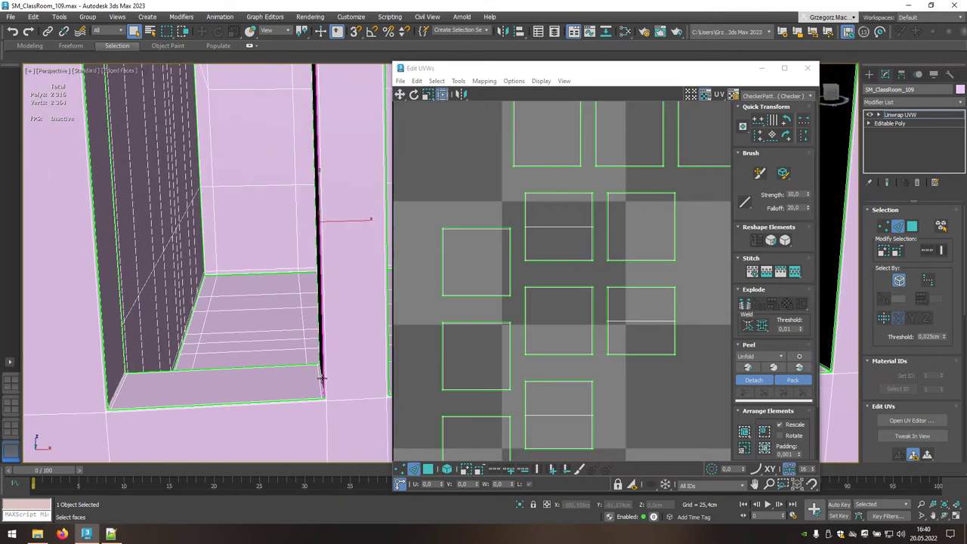
{"action": "scroll", "coordinate": [325, 374], "scroll_direction": "up", "scroll_amount": 3}
{"action": "scroll", "coordinate": [325, 374], "scroll_direction": "up", "scroll_amount": 3}
{"action": "scroll", "coordinate": [324, 376], "scroll_direction": "up", "scroll_amount": 3}
{"action": "scroll", "coordinate": [324, 376], "scroll_direction": "down", "scroll_amount": 3}
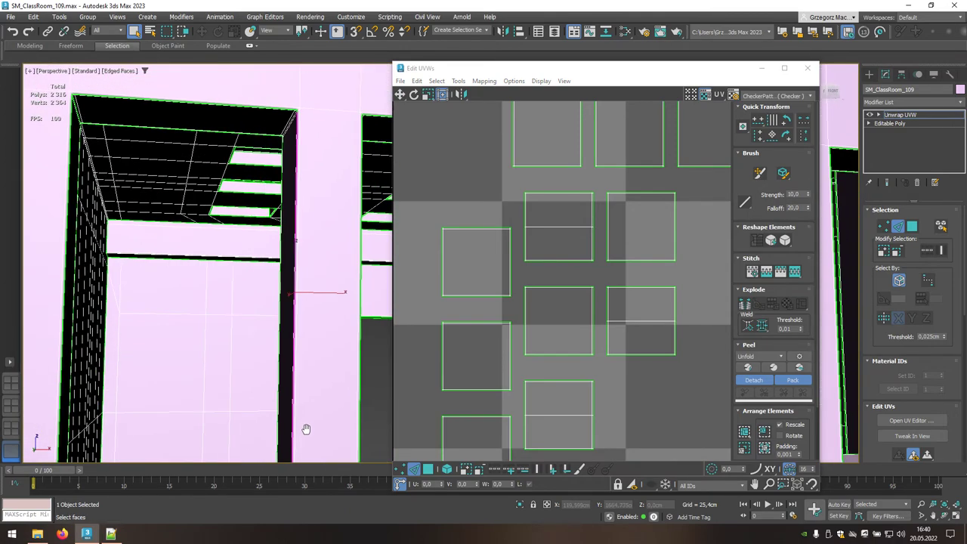
{"action": "scroll", "coordinate": [302, 426], "scroll_direction": "down", "scroll_amount": 3}
{"action": "scroll", "coordinate": [287, 410], "scroll_direction": "down", "scroll_amount": 3}
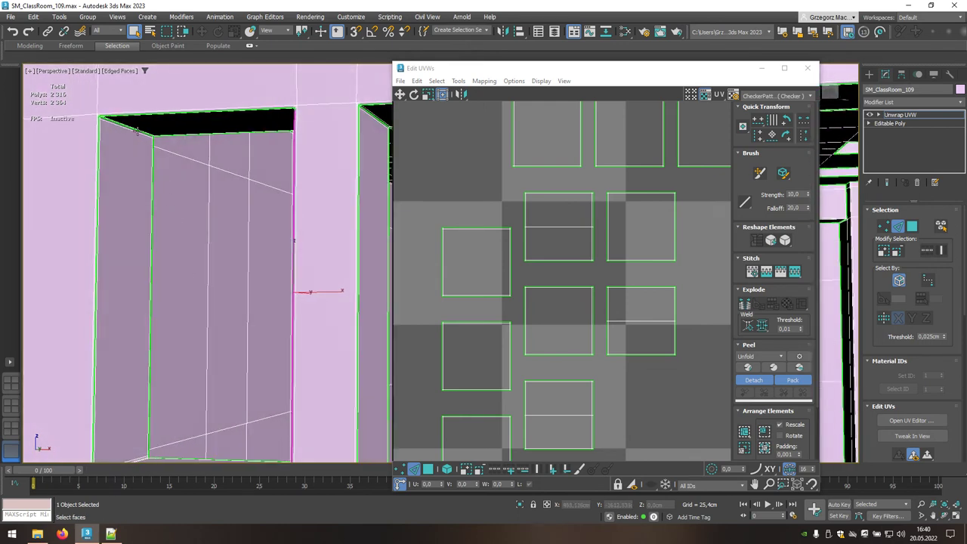
{"action": "mouse_move", "coordinate": [141, 157]}
{"action": "middle_mouse_down", "text": "alt"}
{"action": "mouse_move", "coordinate": [144, 265]}
{"action": "mouse_move", "coordinate": [162, 348]}
{"action": "middle_mouse_up", "text": "alt"}
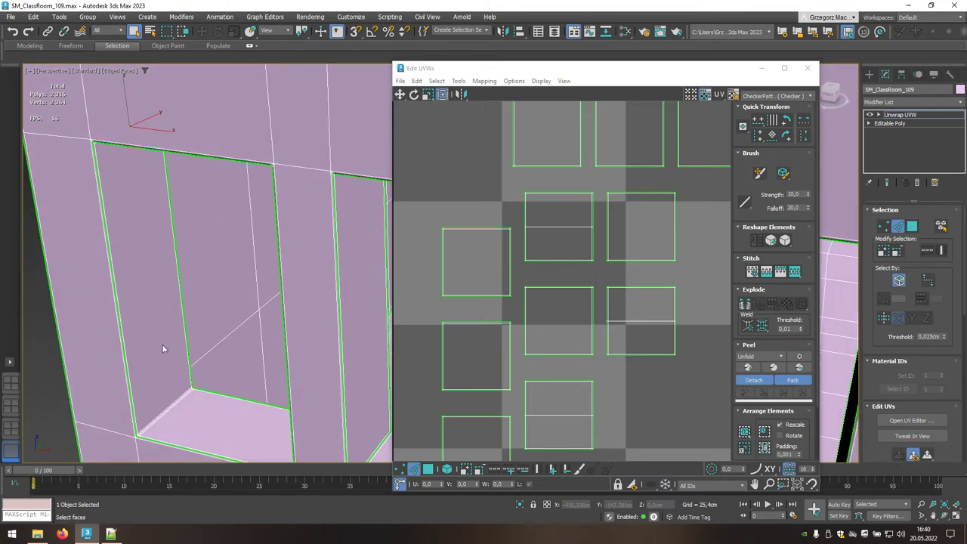
{"action": "scroll", "coordinate": [171, 405], "scroll_direction": "up", "scroll_amount": 3}
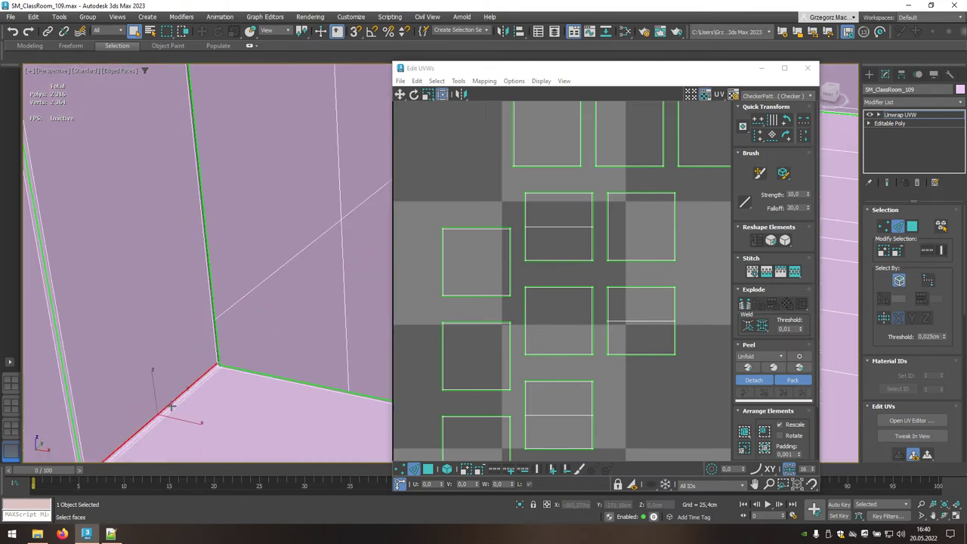
{"action": "left_click", "coordinate": [172, 405]}
{"action": "left_click", "coordinate": [171, 407]}
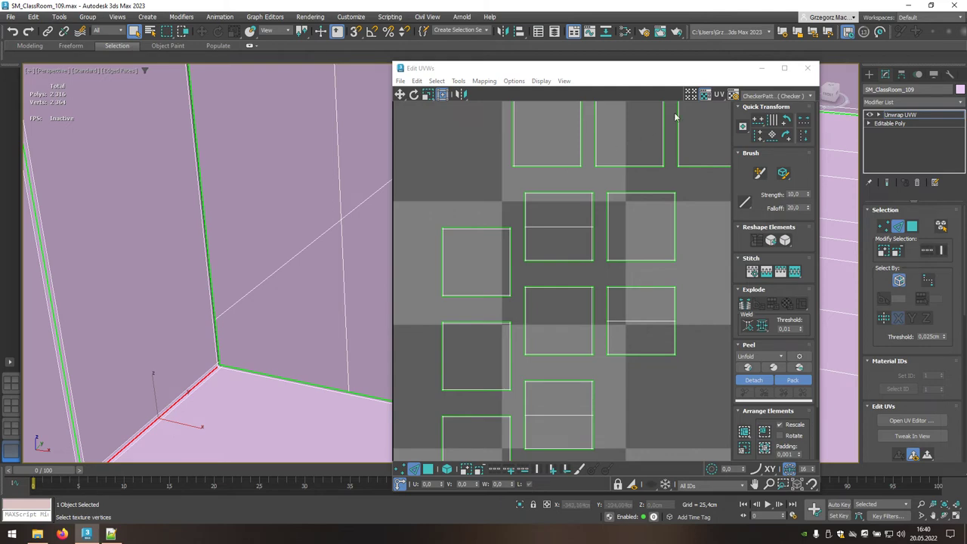
- In the maximized UV editor, Break the UV strip at the selected floor edge
{"action": "left_click", "coordinate": [784, 68]}
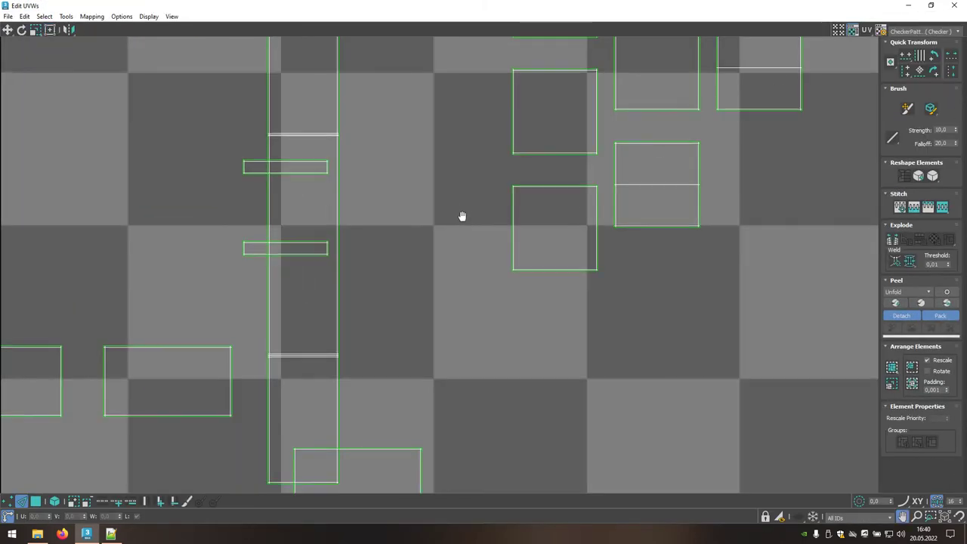
{"action": "middle_click_drag", "start_coordinate": [462, 216], "coordinate": [478, 401]}
{"action": "scroll", "coordinate": [289, 231], "scroll_direction": "up", "scroll_amount": 2}
{"action": "scroll", "coordinate": [324, 193], "scroll_direction": "up", "scroll_amount": 1}
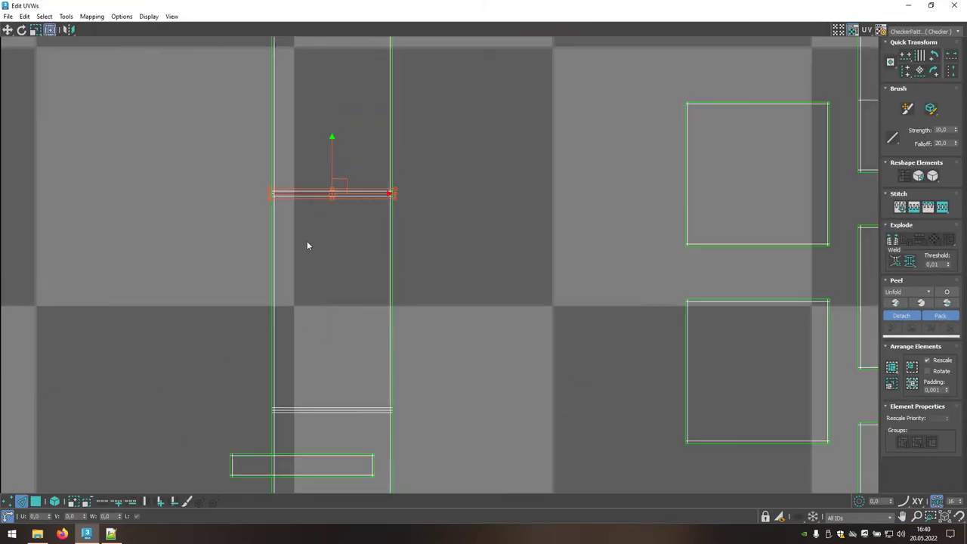
{"action": "scroll", "coordinate": [302, 200], "scroll_direction": "up", "scroll_amount": 1}
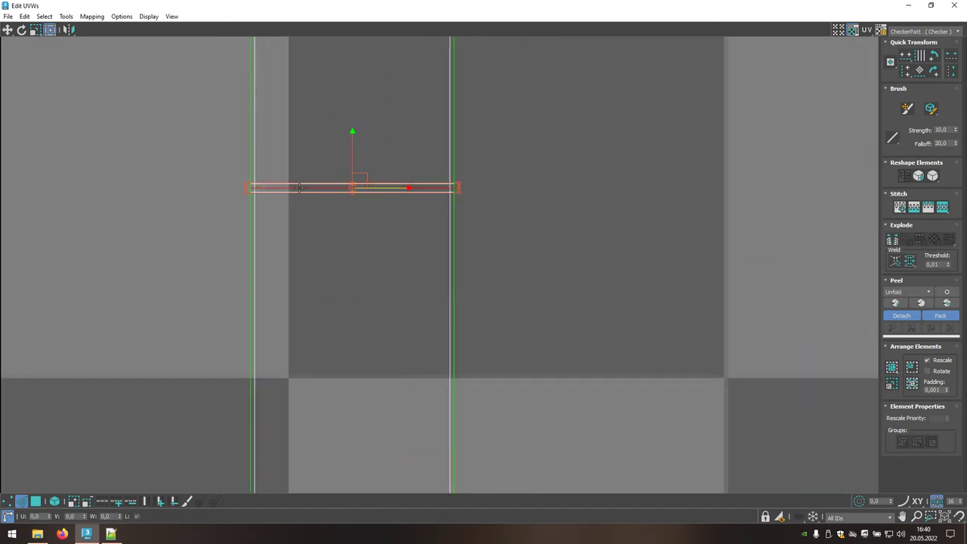
{"action": "right_click", "coordinate": [300, 188]}
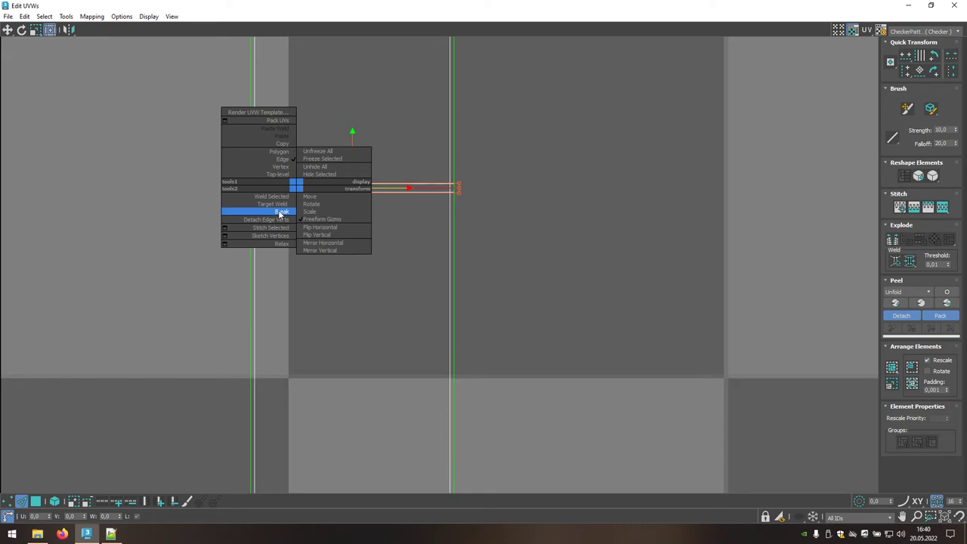
{"action": "left_click", "coordinate": [278, 212]}
- Select the strip's top edge and restore the UV editor to a floating window
{"action": "scroll", "coordinate": [564, 285], "scroll_direction": "down", "scroll_amount": 2}
{"action": "scroll", "coordinate": [536, 222], "scroll_direction": "down", "scroll_amount": 2}
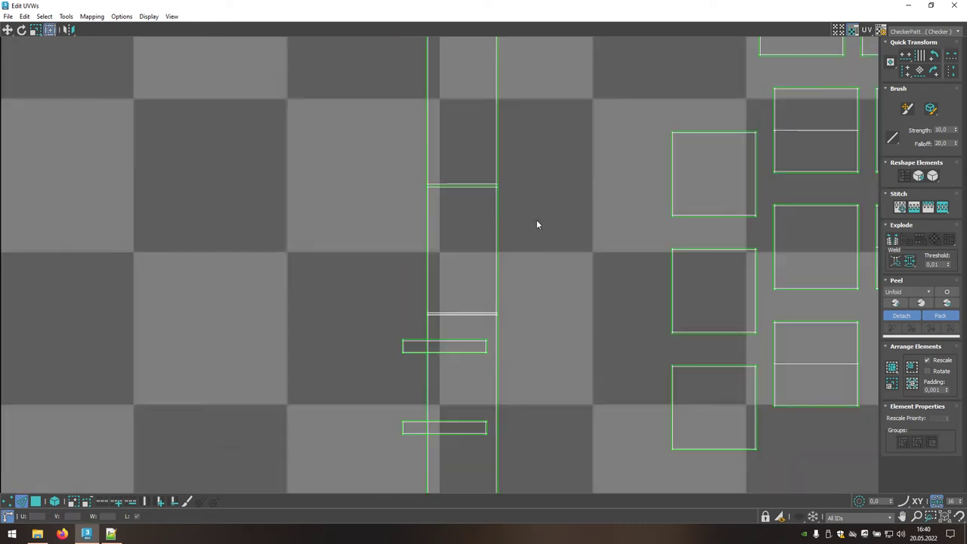
{"action": "scroll", "coordinate": [537, 223], "scroll_direction": "up", "scroll_amount": 2}
{"action": "scroll", "coordinate": [522, 352], "scroll_direction": "up", "scroll_amount": 2}
{"action": "scroll", "coordinate": [416, 125], "scroll_direction": "up", "scroll_amount": 2}
{"action": "scroll", "coordinate": [443, 167], "scroll_direction": "up", "scroll_amount": 2}
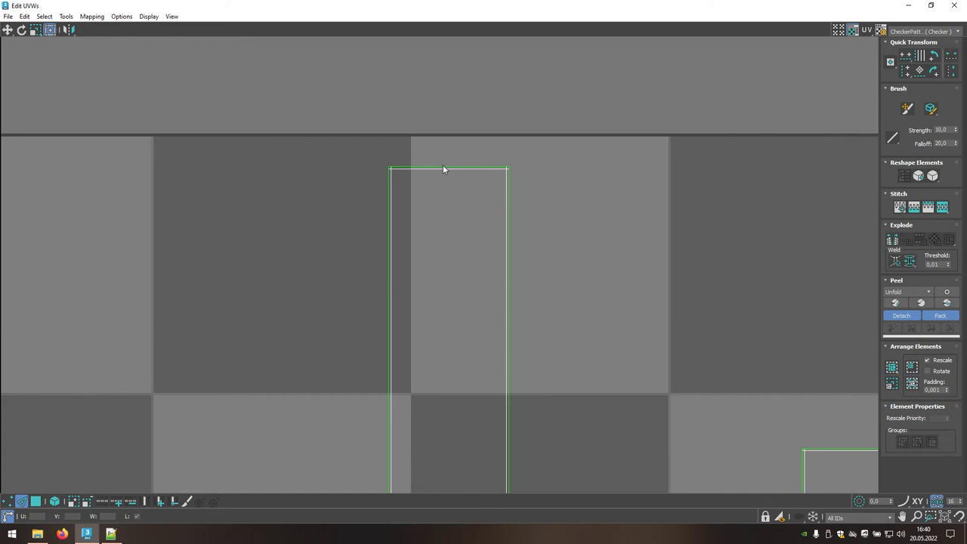
{"action": "left_click", "coordinate": [443, 166]}
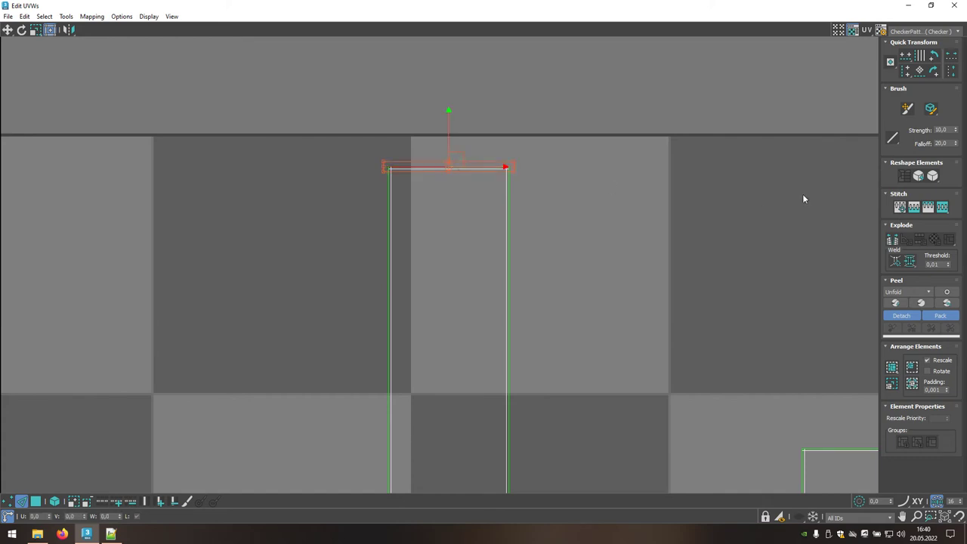
{"action": "scroll", "coordinate": [641, 222], "scroll_direction": "down", "scroll_amount": 4}
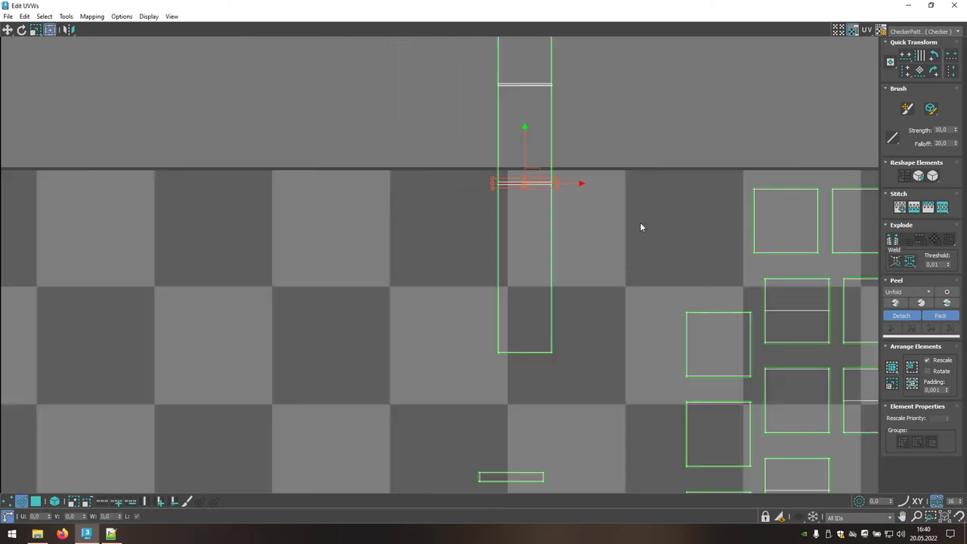
{"action": "scroll", "coordinate": [641, 222], "scroll_direction": "up", "scroll_amount": 1}
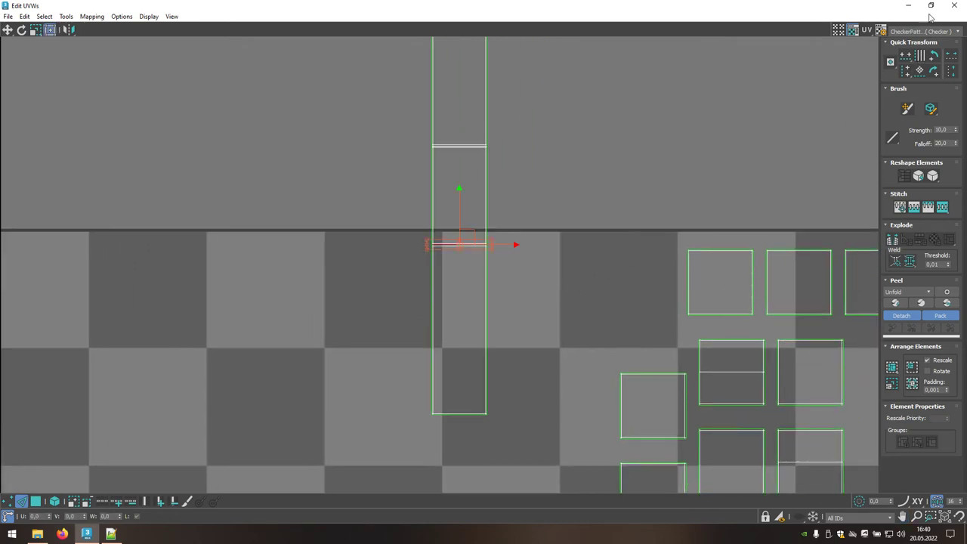
{"action": "left_click", "coordinate": [930, 5]}
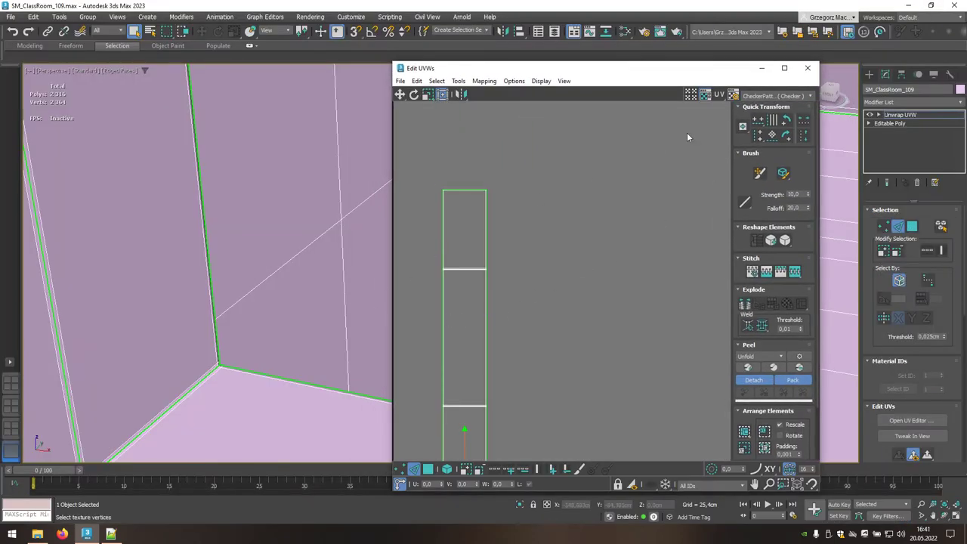
{"action": "left_click", "coordinate": [807, 68]}
{"action": "middle_click_drag", "start_coordinate": [615, 259], "coordinate": [587, 240]}
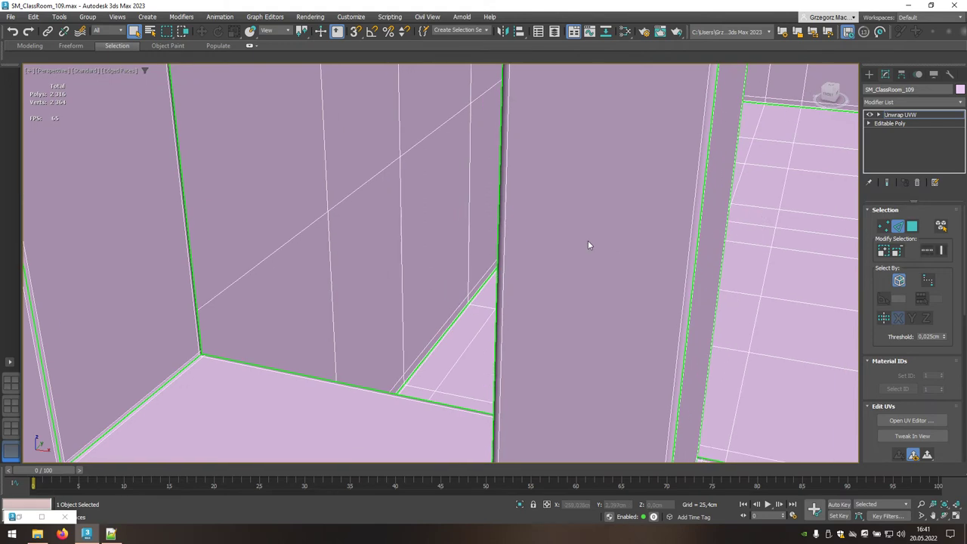
{"action": "scroll", "coordinate": [588, 240], "scroll_direction": "down", "scroll_amount": 4}
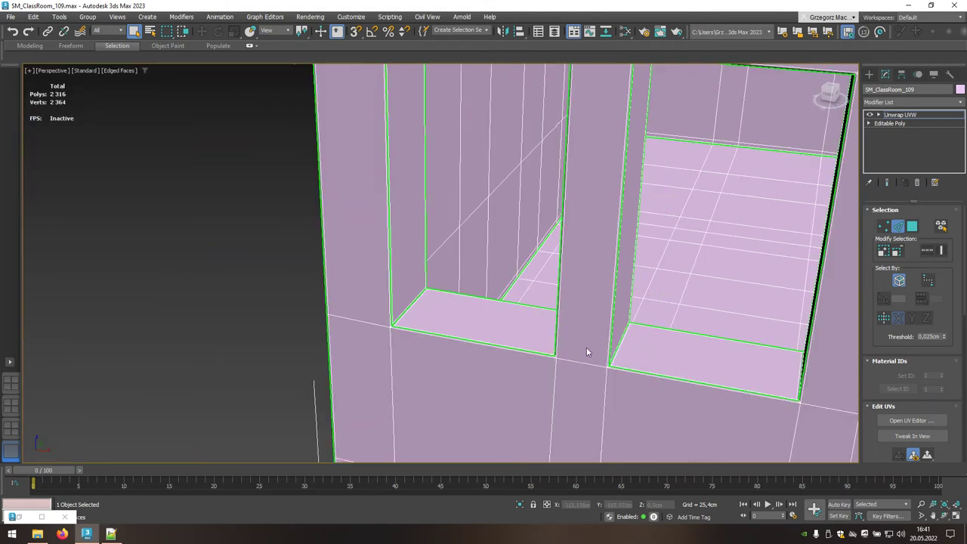
{"action": "left_click", "coordinate": [428, 332]}
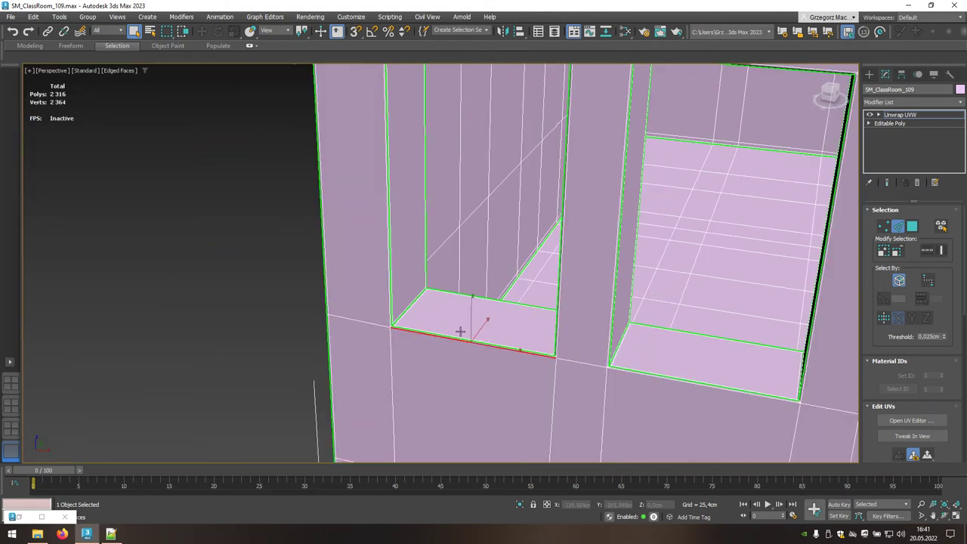
{"action": "mouse_move", "coordinate": [460, 328]}
{"action": "middle_mouse_down", "text": "alt"}
{"action": "mouse_move", "coordinate": [530, 303]}
{"action": "mouse_move", "coordinate": [473, 330]}
{"action": "middle_mouse_up", "text": "alt"}
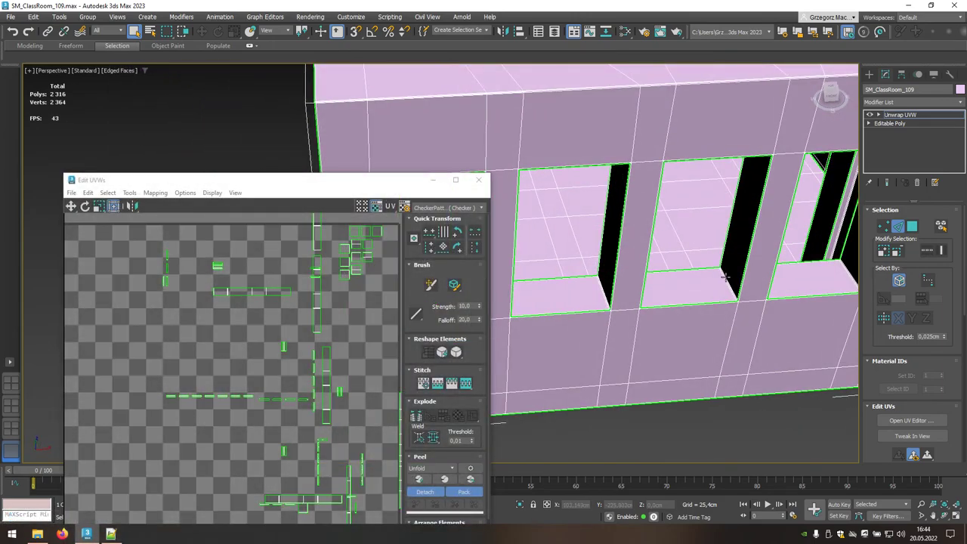
{"action": "left_click", "coordinate": [725, 277]}
{"action": "mouse_move", "coordinate": [725, 268]}
{"action": "middle_mouse_down", "text": "alt"}
{"action": "mouse_move", "coordinate": [739, 215]}
{"action": "mouse_move", "coordinate": [702, 213]}
{"action": "middle_mouse_up", "text": "alt"}
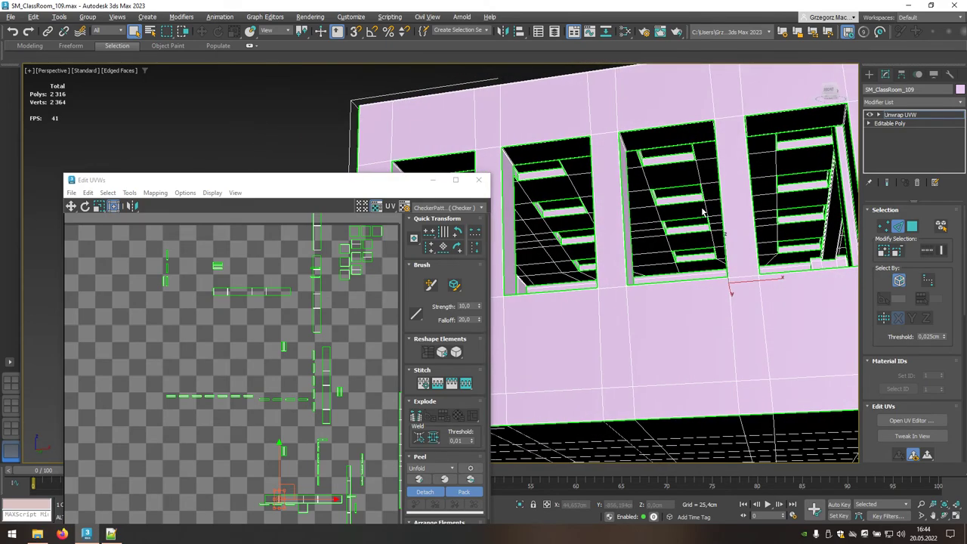
{"action": "scroll", "coordinate": [701, 208], "scroll_direction": "up", "scroll_amount": 3}
{"action": "scroll", "coordinate": [689, 196], "scroll_direction": "up", "scroll_amount": 3}
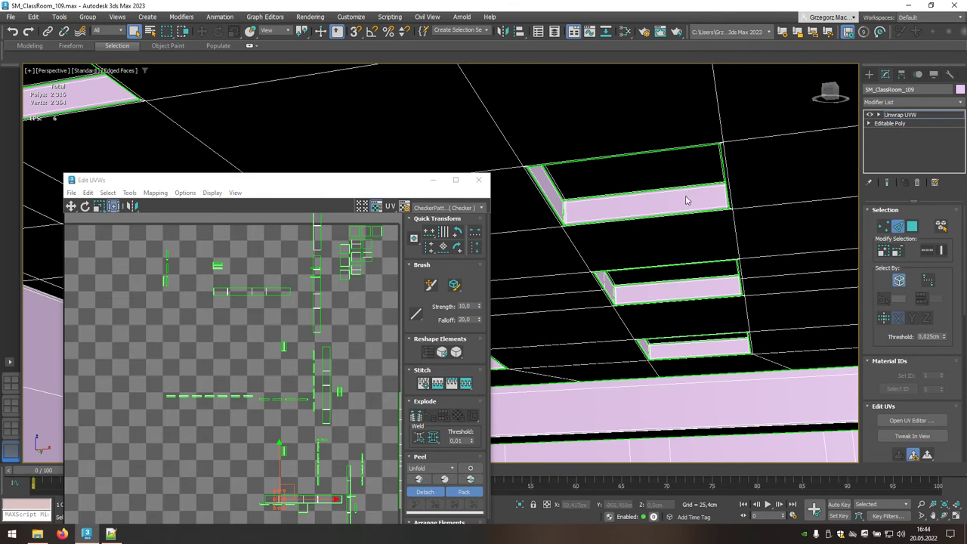
{"action": "left_click", "coordinate": [675, 190]}
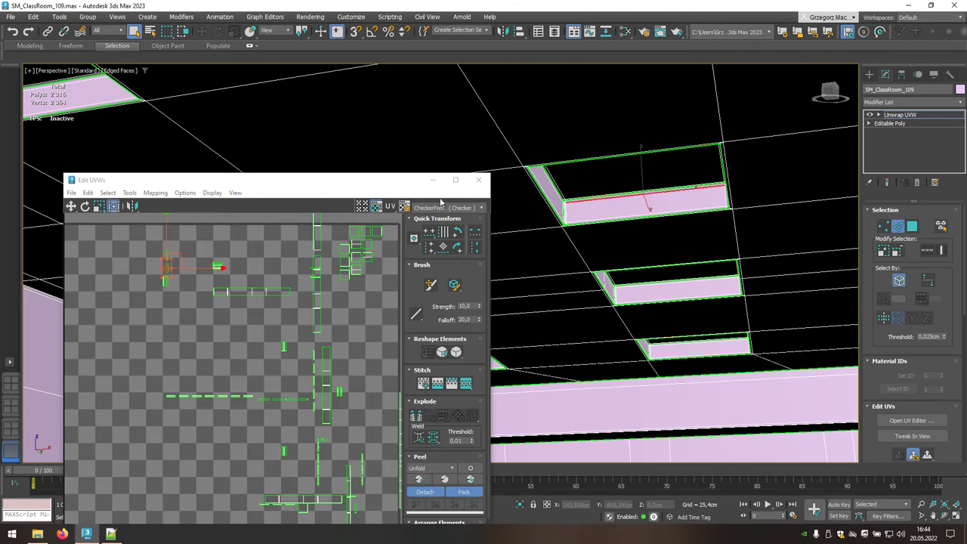
{"action": "left_click", "coordinate": [455, 179]}
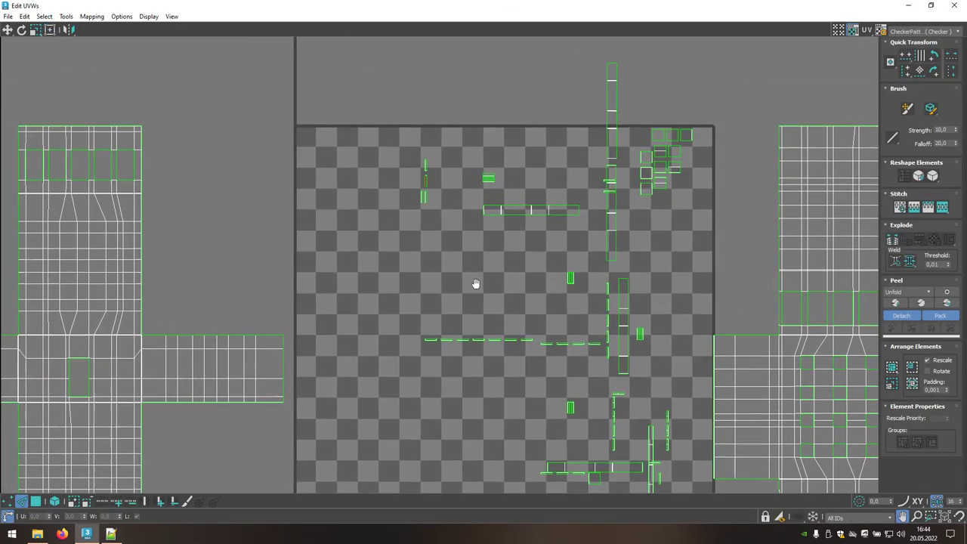
- Stitch the tall strip's left edge and a strip onto the square piece's left side
{"action": "scroll", "coordinate": [427, 181], "scroll_direction": "up", "scroll_amount": 5}
{"action": "scroll", "coordinate": [443, 188], "scroll_direction": "up", "scroll_amount": 2}
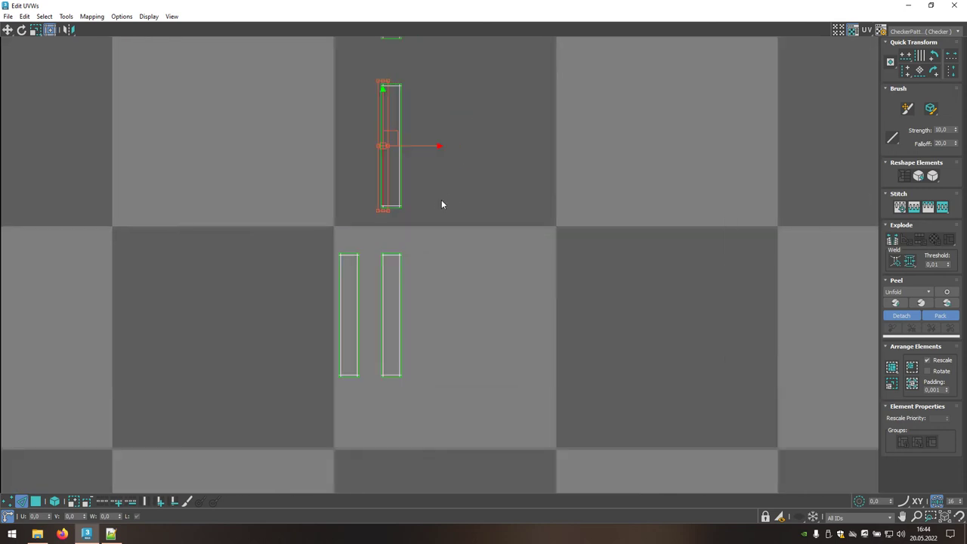
{"action": "middle_click_drag", "start_coordinate": [442, 204], "coordinate": [506, 238]}
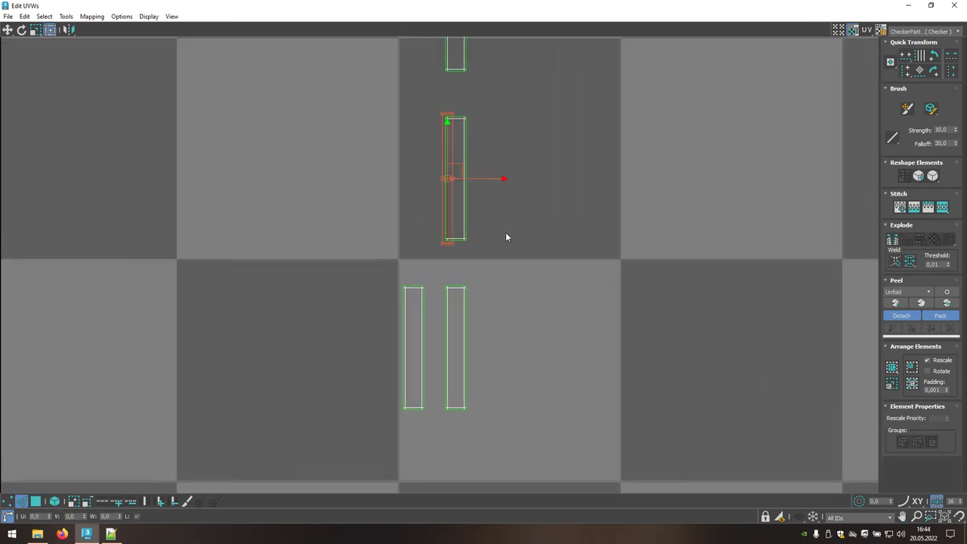
{"action": "left_click", "coordinate": [354, 273]}
{"action": "scroll", "coordinate": [438, 215], "scroll_direction": "up", "scroll_amount": 2}
{"action": "left_click", "coordinate": [450, 202]}
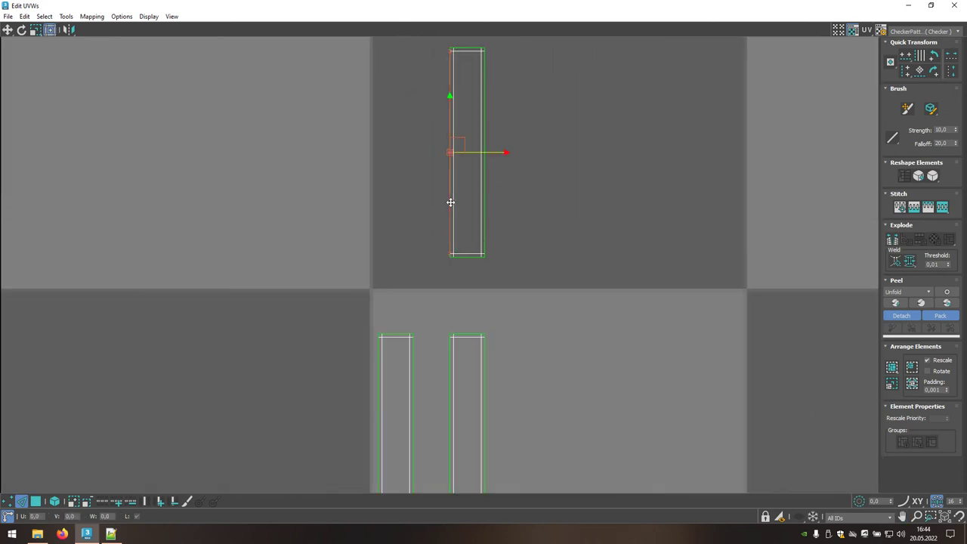
{"action": "left_click", "coordinate": [941, 207]}
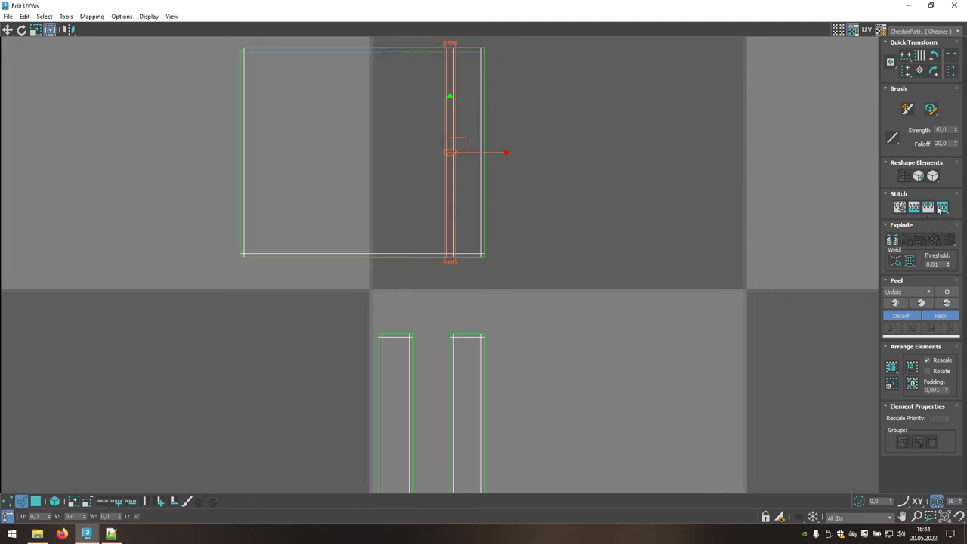
{"action": "left_click", "coordinate": [239, 190]}
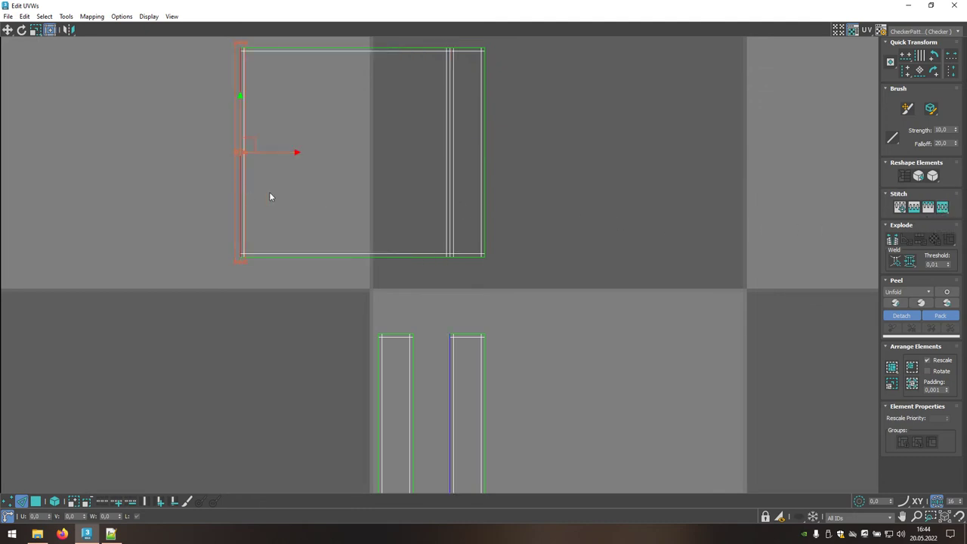
{"action": "left_click", "coordinate": [942, 207]}
- Try stitching the square's top edge, then undo the distorted result
{"action": "middle_click_drag", "start_coordinate": [404, 149], "coordinate": [390, 248]}
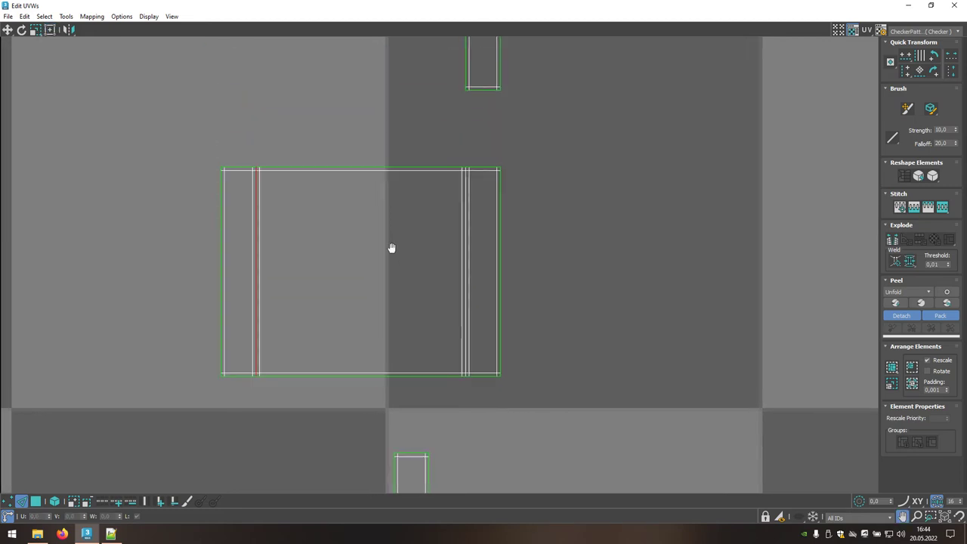
{"action": "left_click", "coordinate": [265, 175]}
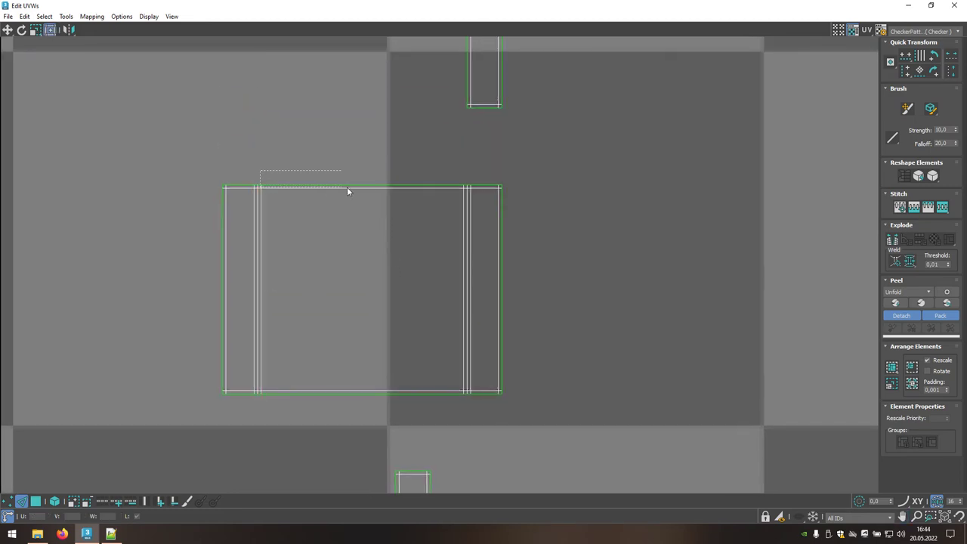
{"action": "left_click_drag", "start_coordinate": [347, 191], "coordinate": [466, 190]}
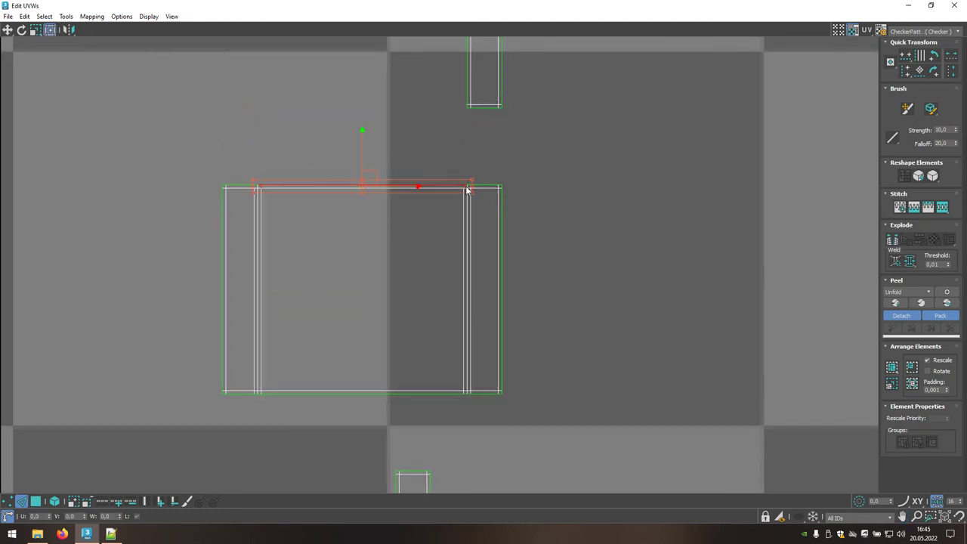
{"action": "left_click", "coordinate": [940, 208]}
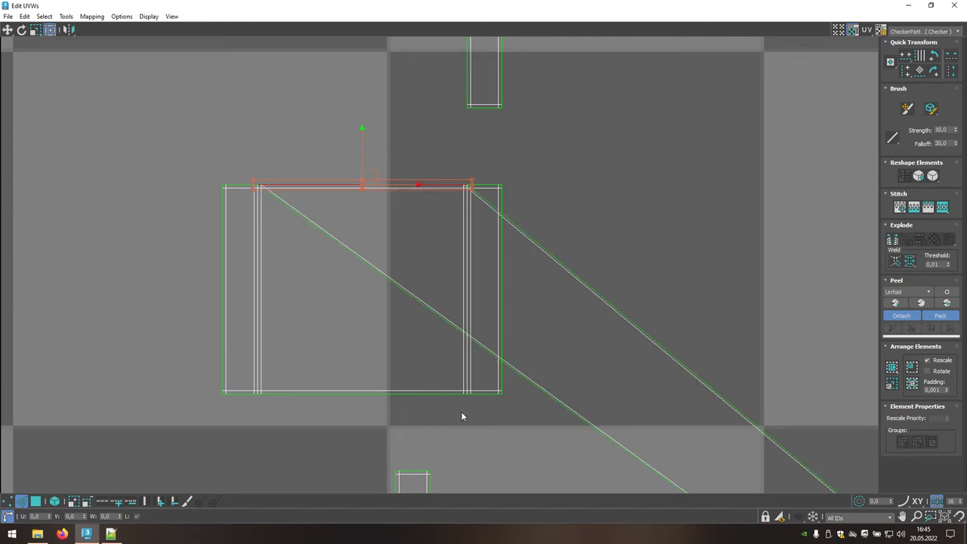
{"action": "key", "text": "ctrl+z"}
{"action": "left_click", "coordinate": [543, 298]}
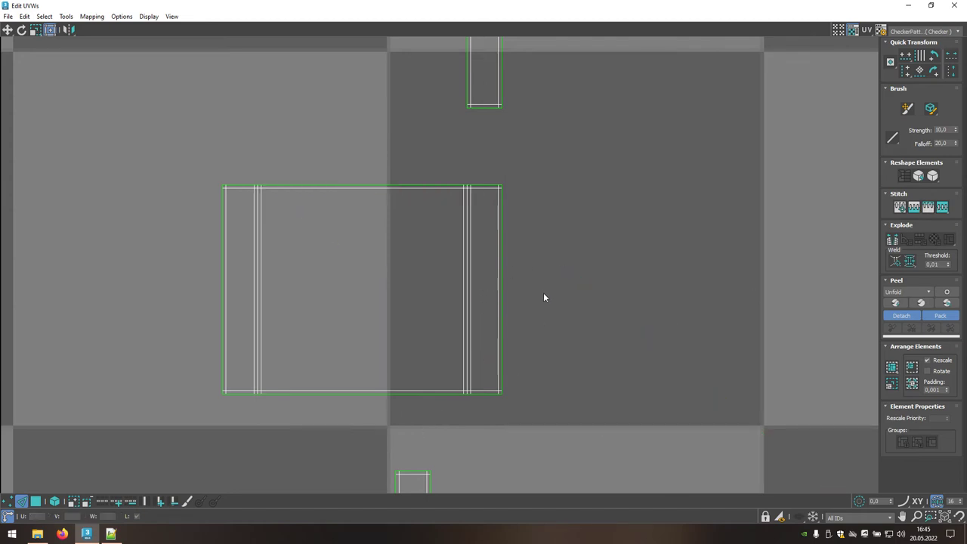
- Stitch strips onto the square's bottom and top edges, then select the whole cluster in Element mode
{"action": "left_click_drag", "start_coordinate": [464, 400], "coordinate": [258, 393]}
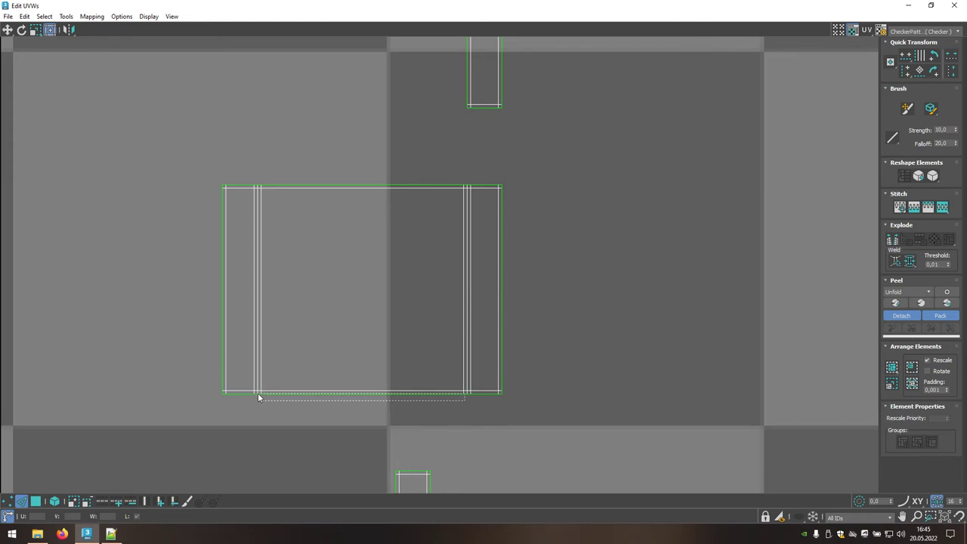
{"action": "left_click", "coordinate": [941, 206]}
{"action": "left_click_drag", "start_coordinate": [467, 162], "coordinate": [367, 190]}
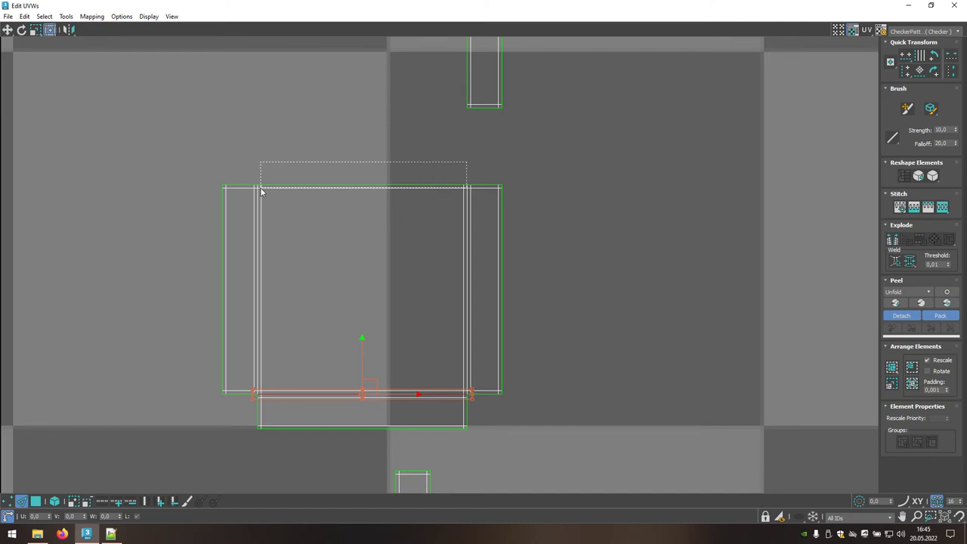
{"action": "left_click_drag", "start_coordinate": [270, 190], "coordinate": [260, 191]}
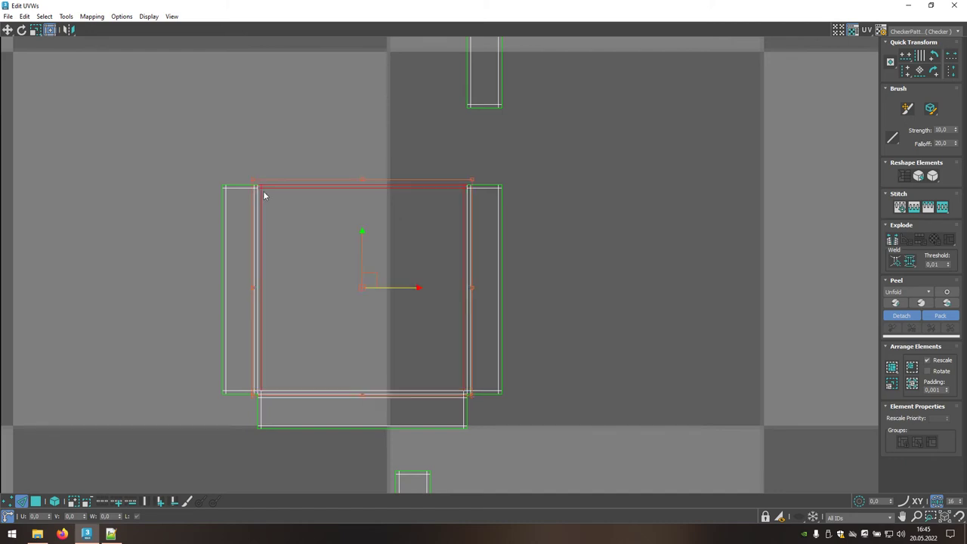
{"action": "left_click", "coordinate": [941, 207]}
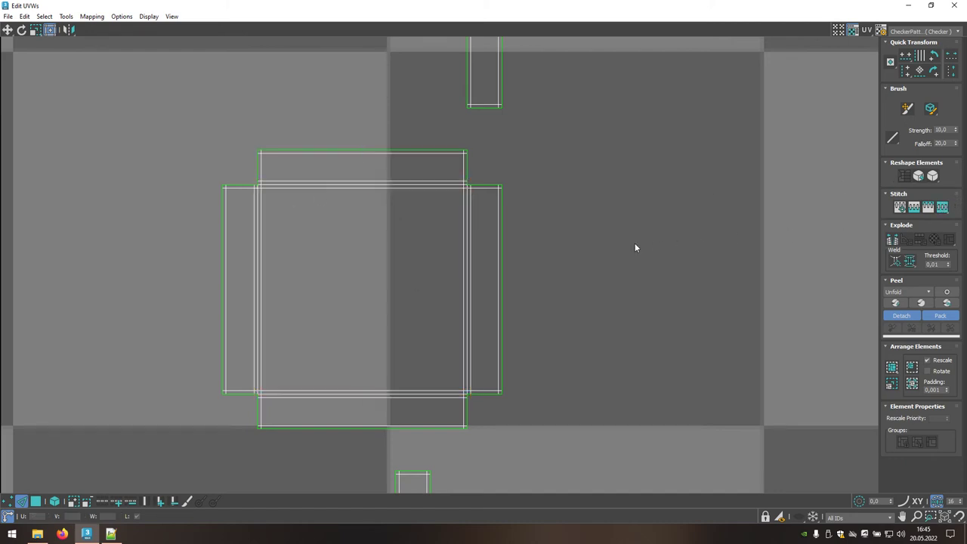
{"action": "left_click", "coordinate": [55, 500]}
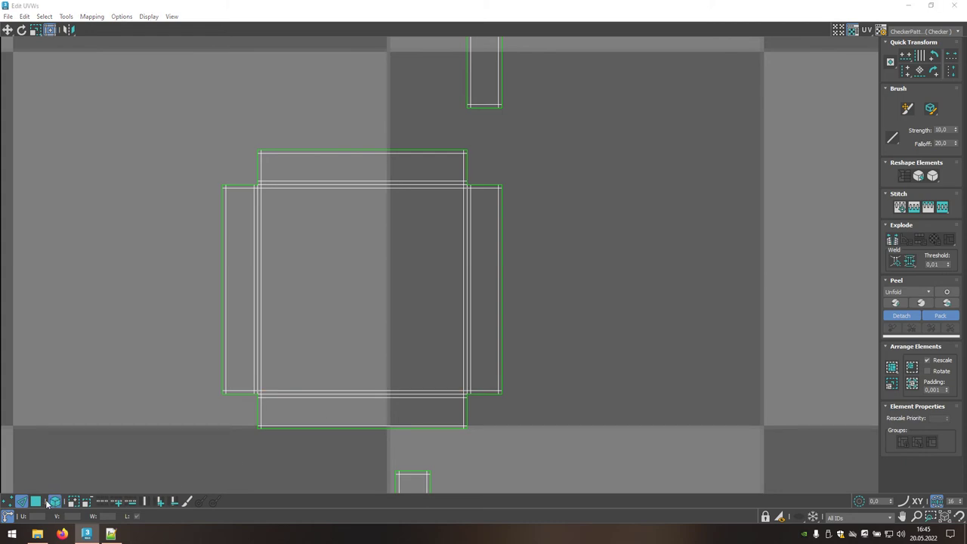
{"action": "left_click", "coordinate": [395, 313]}
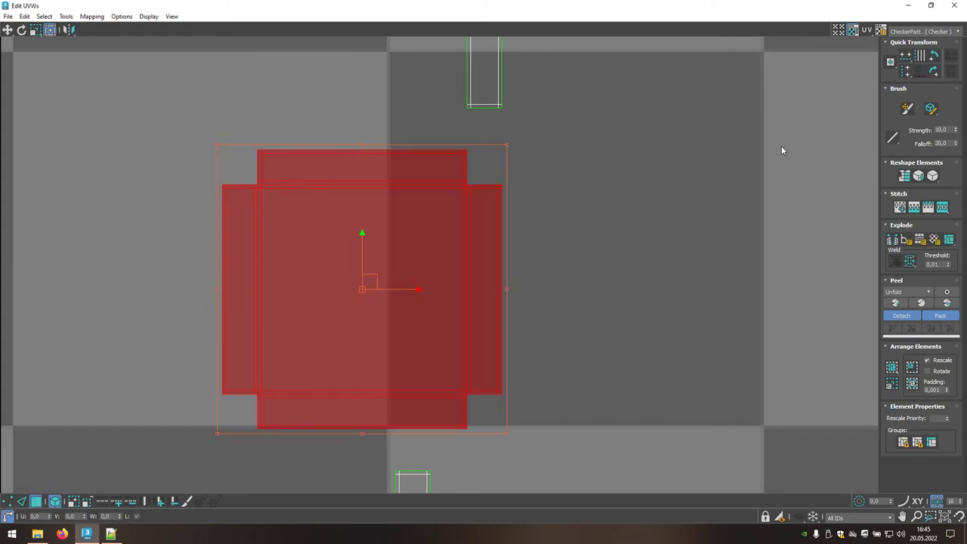
- Restore the UV editor, check the ceiling tiles, then box-select the upper and lower loose UV pieces
{"action": "left_click", "coordinate": [931, 6]}
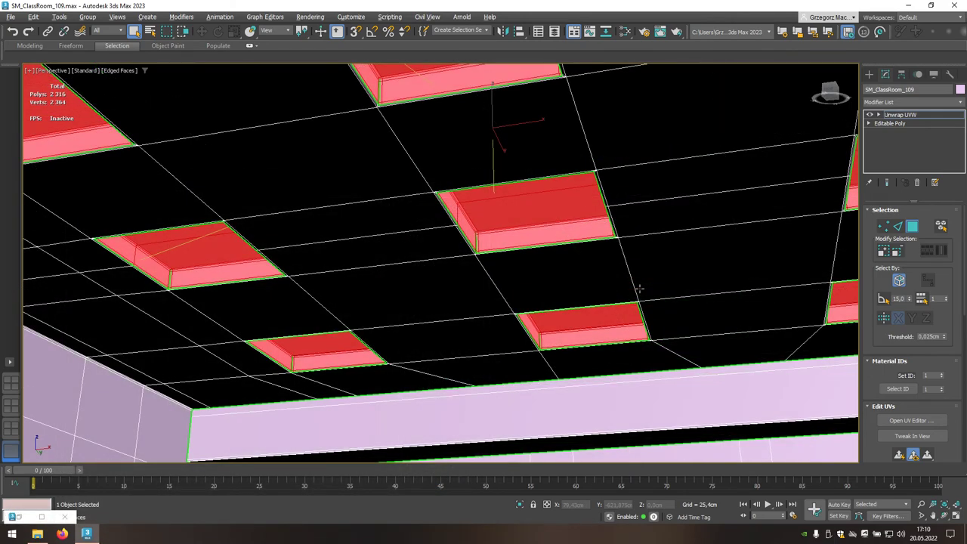
{"action": "middle_click_drag", "start_coordinate": [638, 289], "coordinate": [719, 284], "text": "alt"}
{"action": "middle_click_drag", "start_coordinate": [742, 283], "coordinate": [828, 282], "text": "alt"}
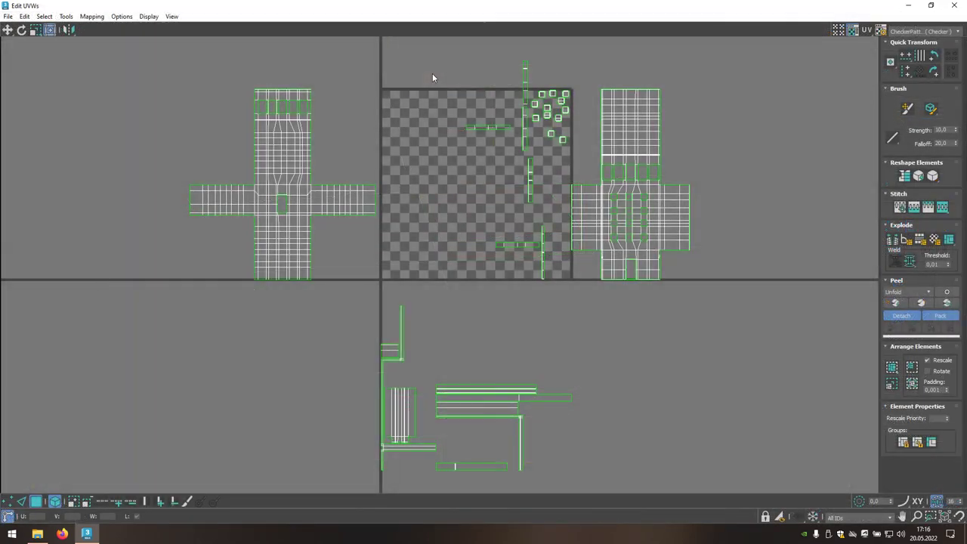
{"action": "mouse_move", "coordinate": [432, 73]}
{"action": "left_mouse_down"}
{"action": "mouse_move", "coordinate": [526, 142]}
{"action": "mouse_move", "coordinate": [680, 312]}
{"action": "mouse_move", "coordinate": [709, 329]}
{"action": "left_mouse_up"}
{"action": "left_click_drag", "start_coordinate": [594, 335], "coordinate": [341, 487], "text": "ctrl"}
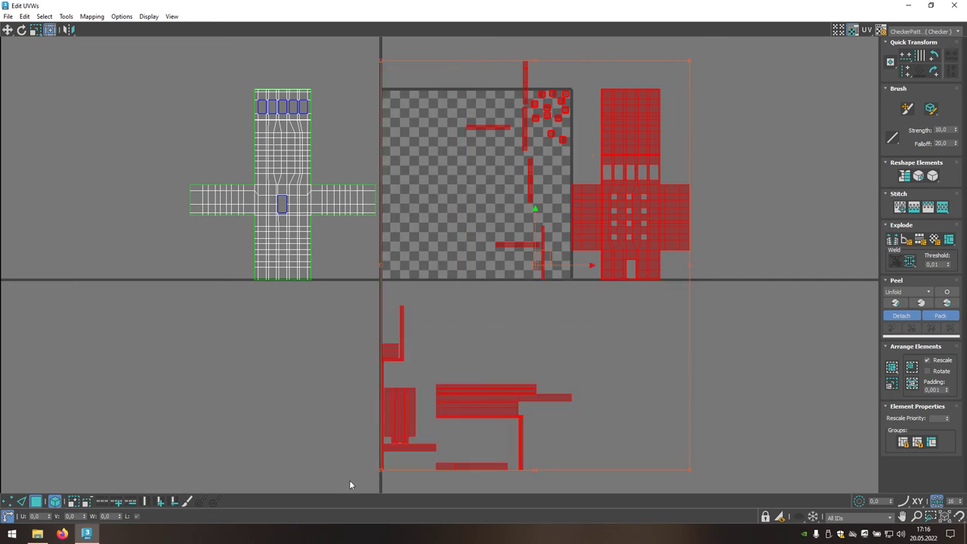
- Pack Custom the loose pieces, offset the cross piece by U 1, and close the UV editor
{"action": "left_click", "coordinate": [891, 369]}
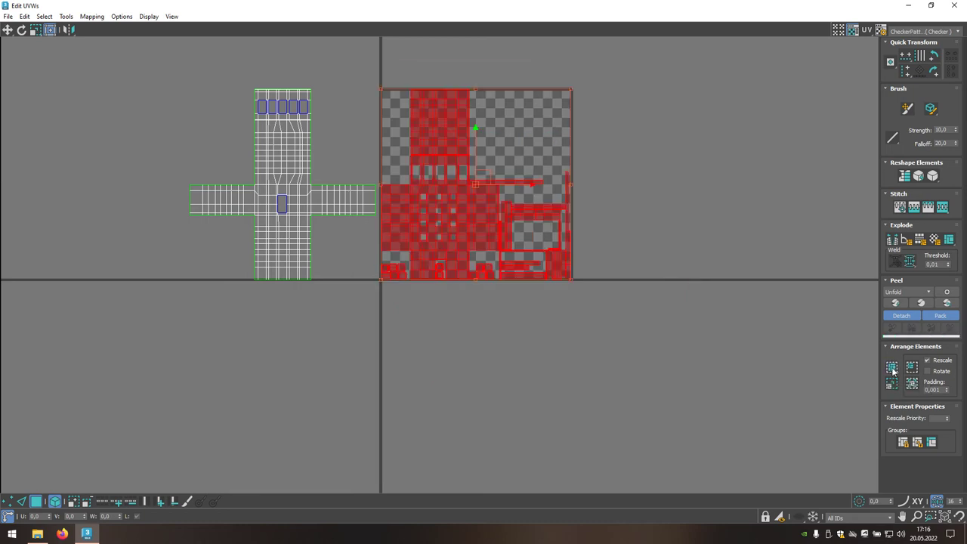
{"action": "left_click", "coordinate": [344, 191]}
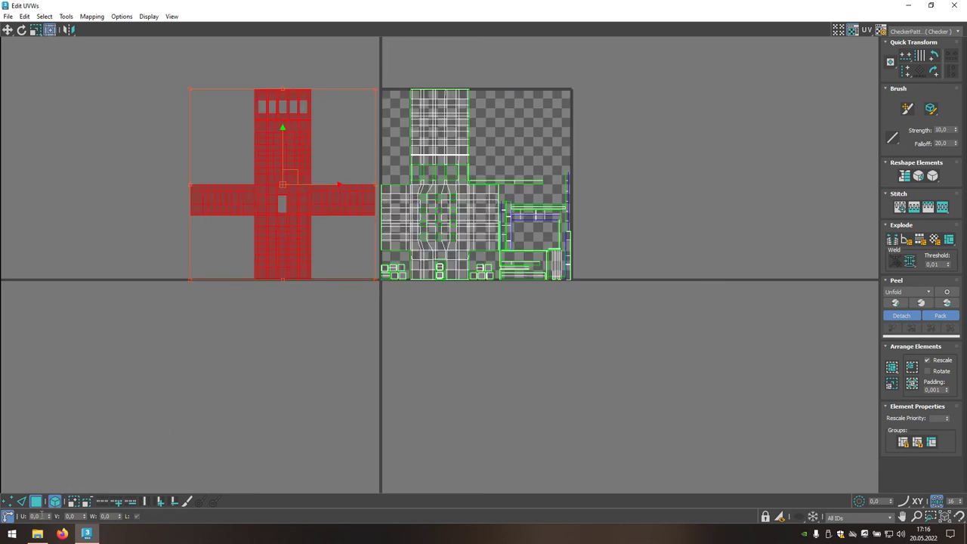
{"action": "left_click", "coordinate": [35, 516]}
{"action": "type", "text": "2"}
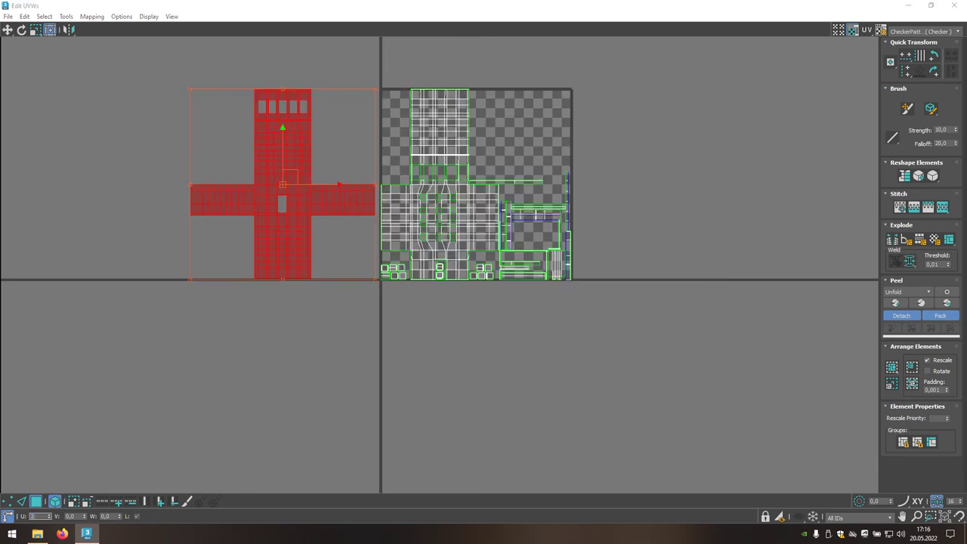
{"action": "key", "text": "Return"}
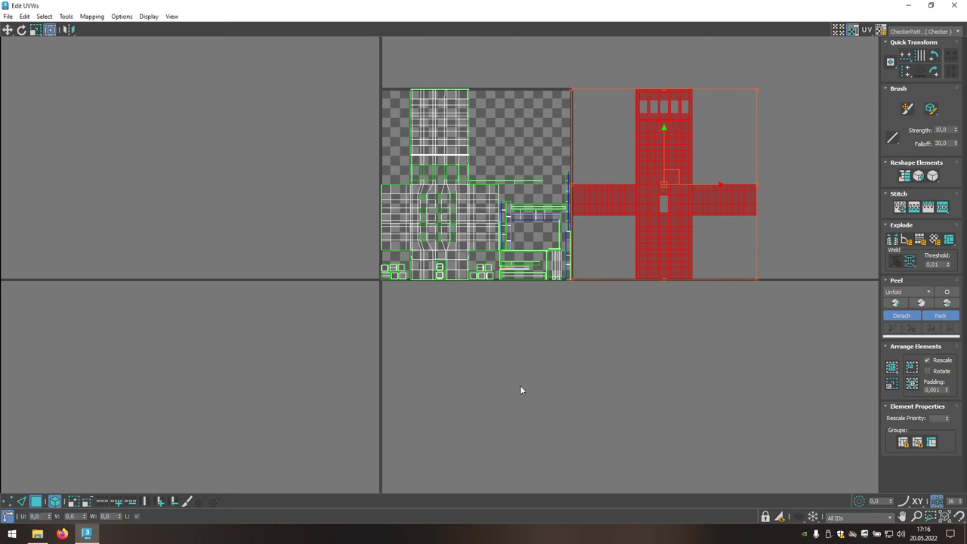
{"action": "left_click", "coordinate": [520, 386]}
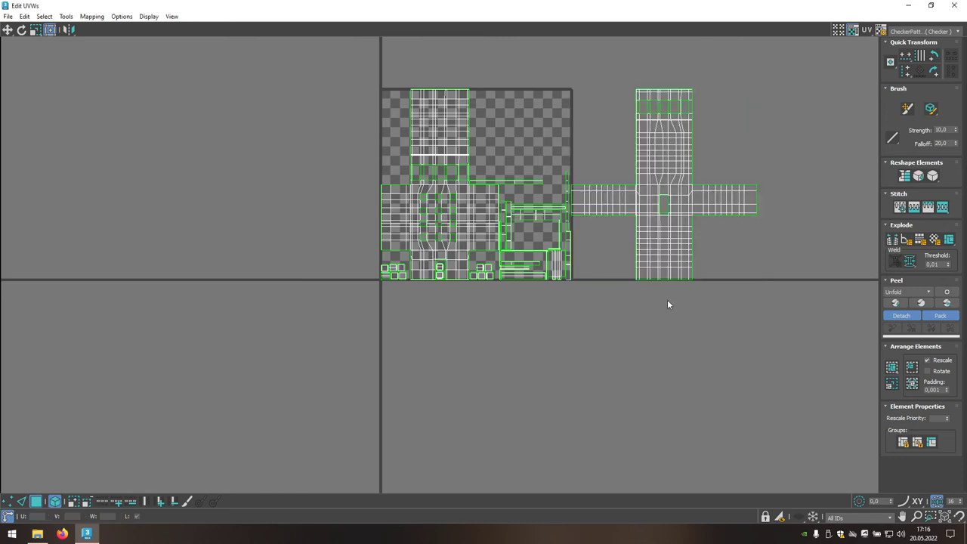
{"action": "left_click", "coordinate": [954, 6]}
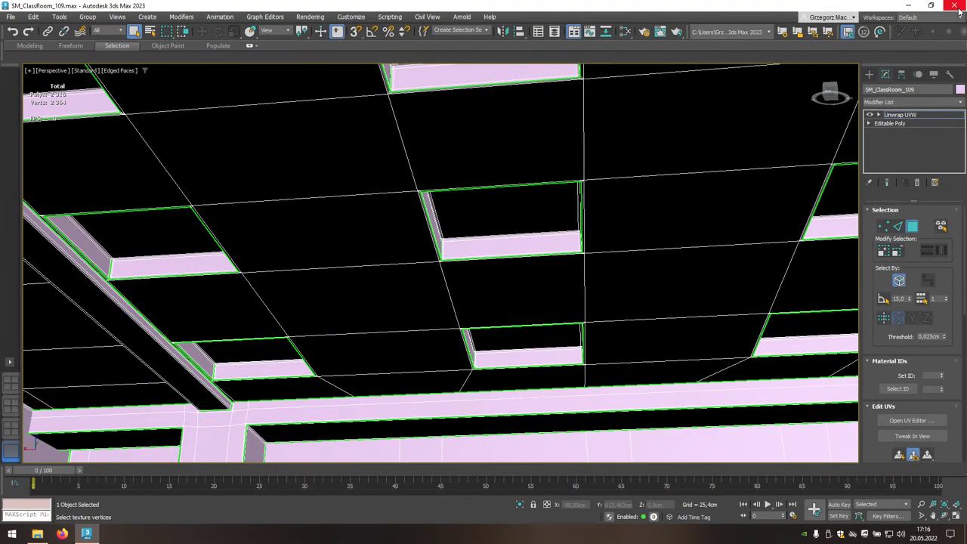
- Zoom out to view the room from outside and open the Unwrap UVW stack menu for Collapse All
{"action": "scroll", "coordinate": [702, 297], "scroll_direction": "down", "scroll_amount": 5}
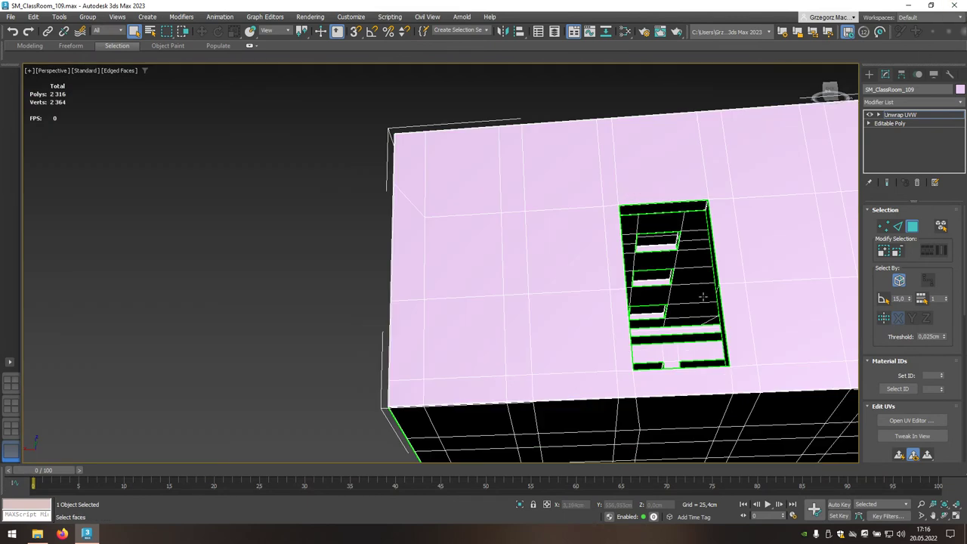
{"action": "scroll", "coordinate": [702, 297], "scroll_direction": "down", "scroll_amount": 3}
{"action": "middle_click_drag", "start_coordinate": [702, 296], "coordinate": [675, 321], "text": "alt"}
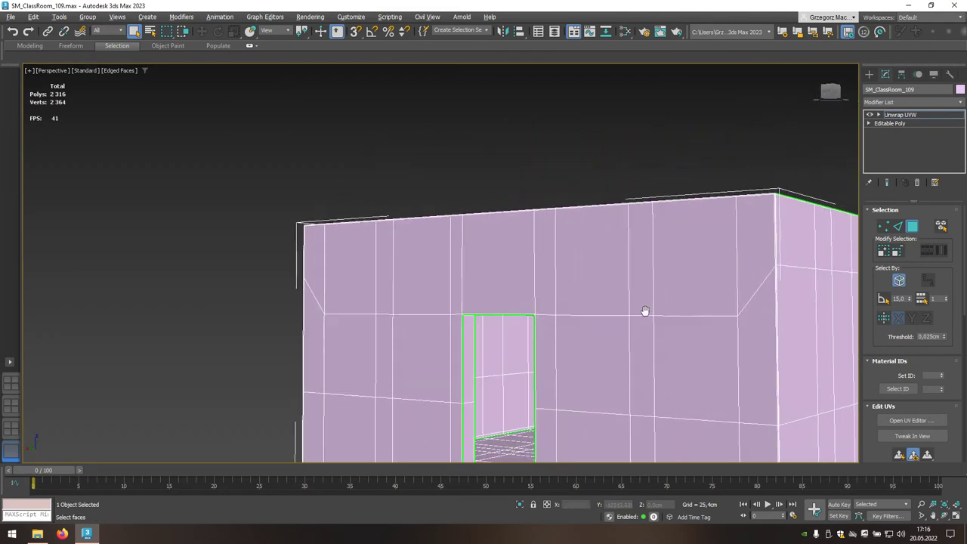
{"action": "scroll", "coordinate": [643, 310], "scroll_direction": "down", "scroll_amount": 2}
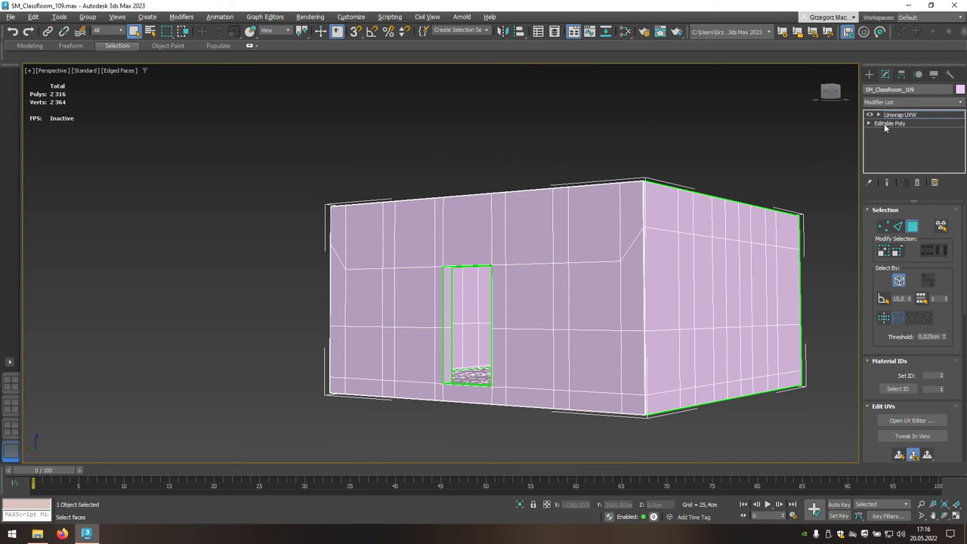
{"action": "right_click", "coordinate": [900, 117]}
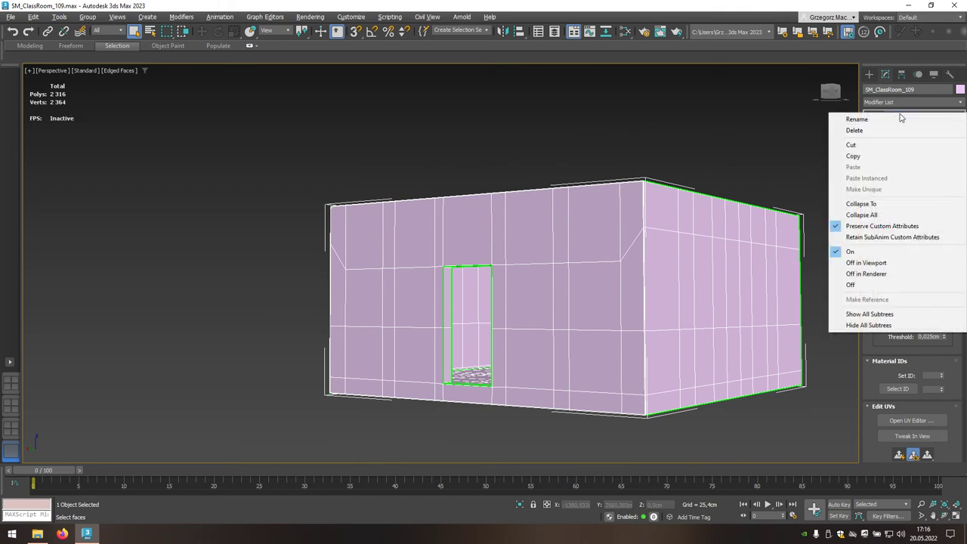
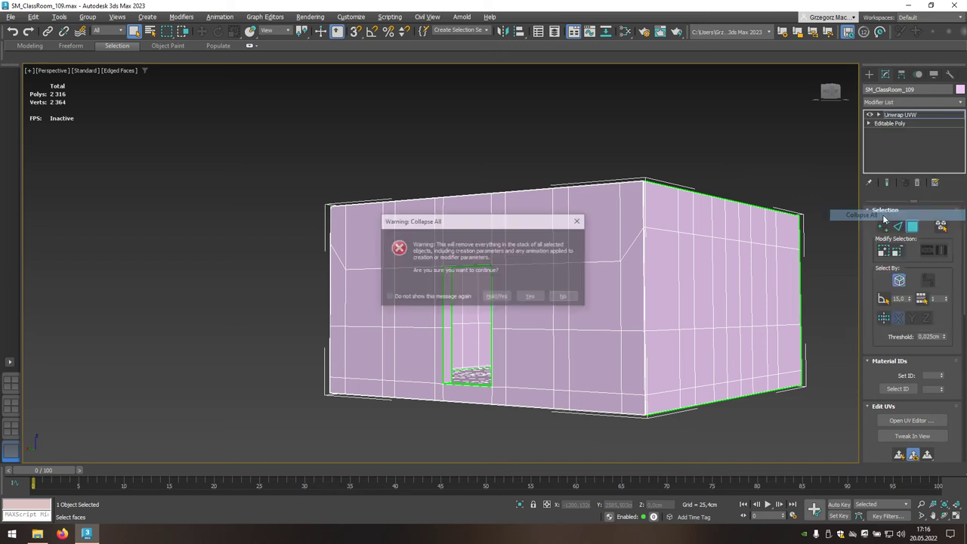
- Collapse the SM_ClassRoom_109 modifier stack to a single Editable Poly with Collapse All
{"action": "left_click", "coordinate": [882, 217]}
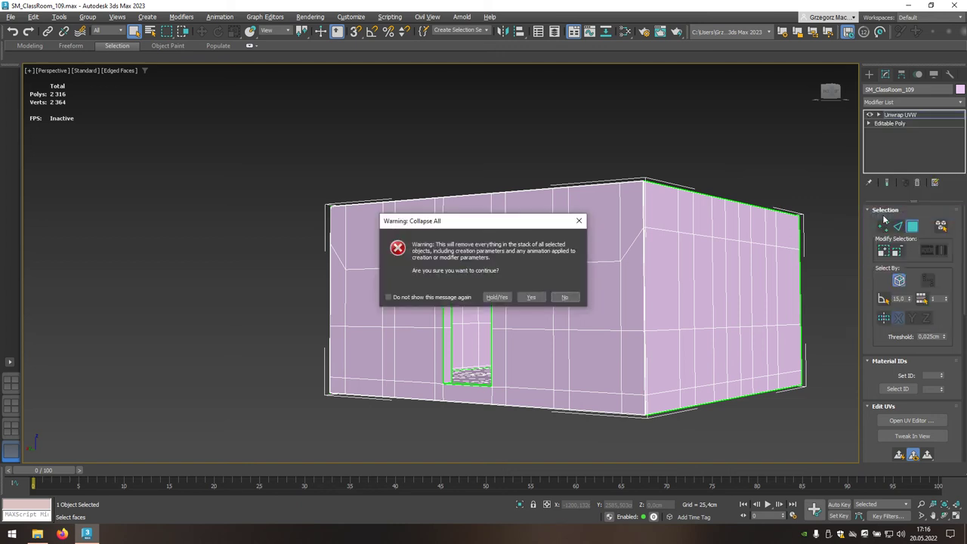
{"action": "left_click", "coordinate": [531, 296]}
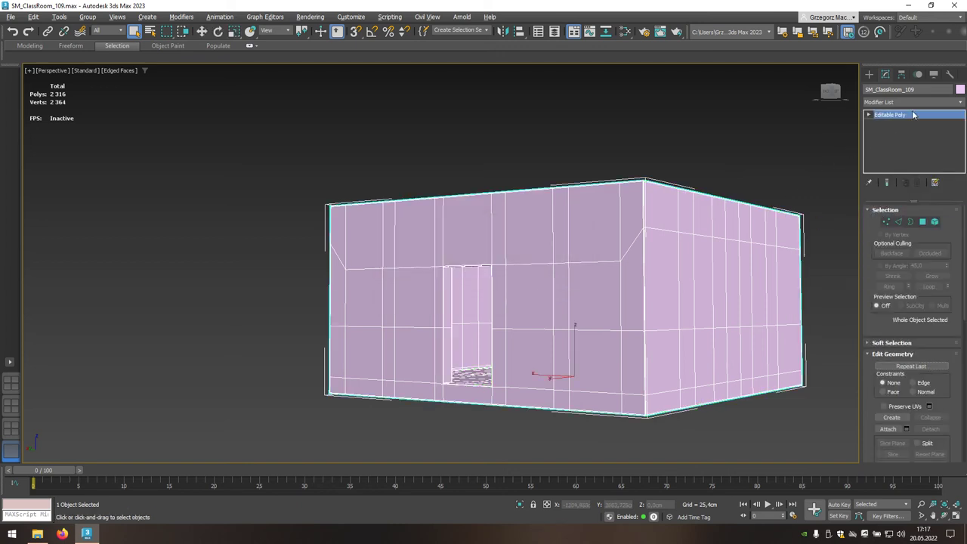
{"action": "left_click", "coordinate": [959, 106]}
{"action": "left_click_drag", "start_coordinate": [960, 127], "coordinate": [960, 377]}
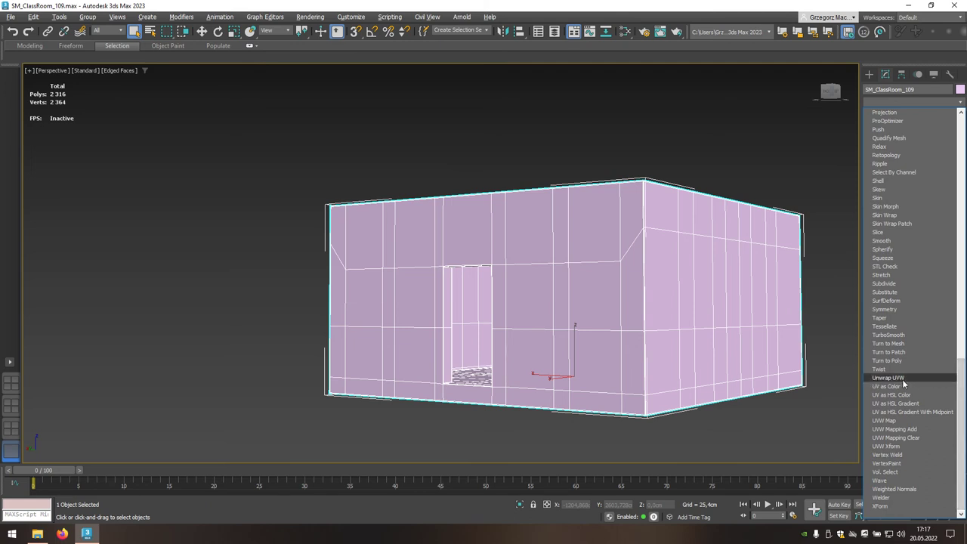
- Add Unwrap UVW on map channel 2, moving the existing UVs there, and open the UV editor
{"action": "left_click", "coordinate": [906, 378]}
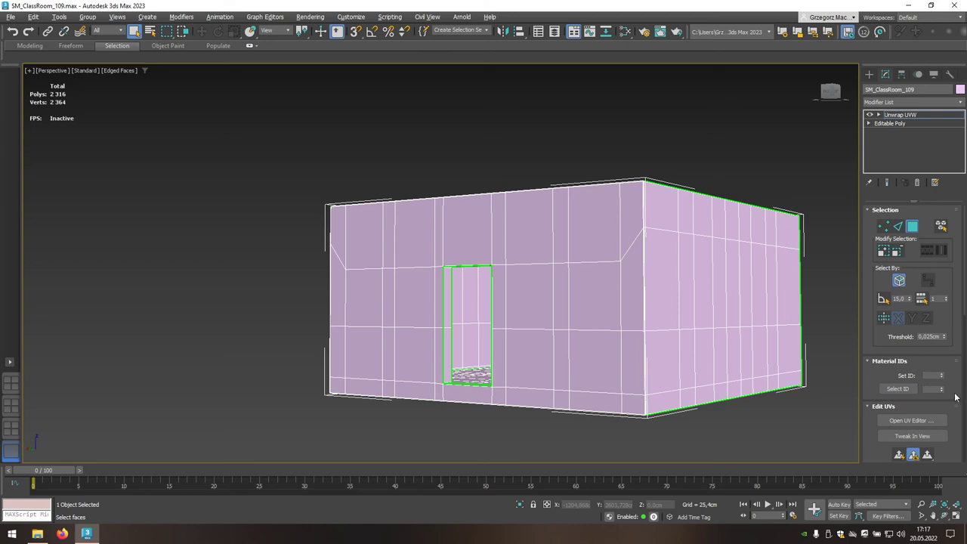
{"action": "left_click_drag", "start_coordinate": [954, 397], "coordinate": [948, 311]}
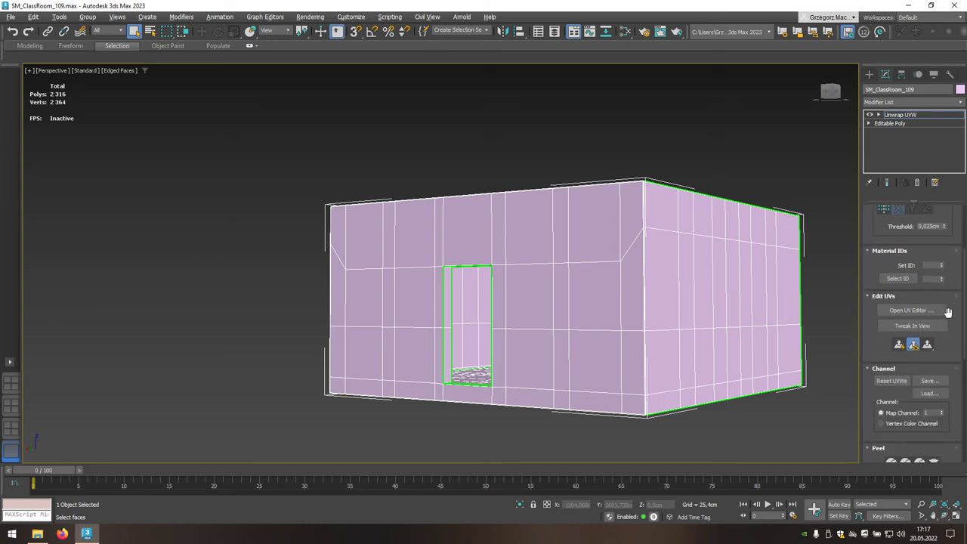
{"action": "left_click", "coordinate": [941, 413]}
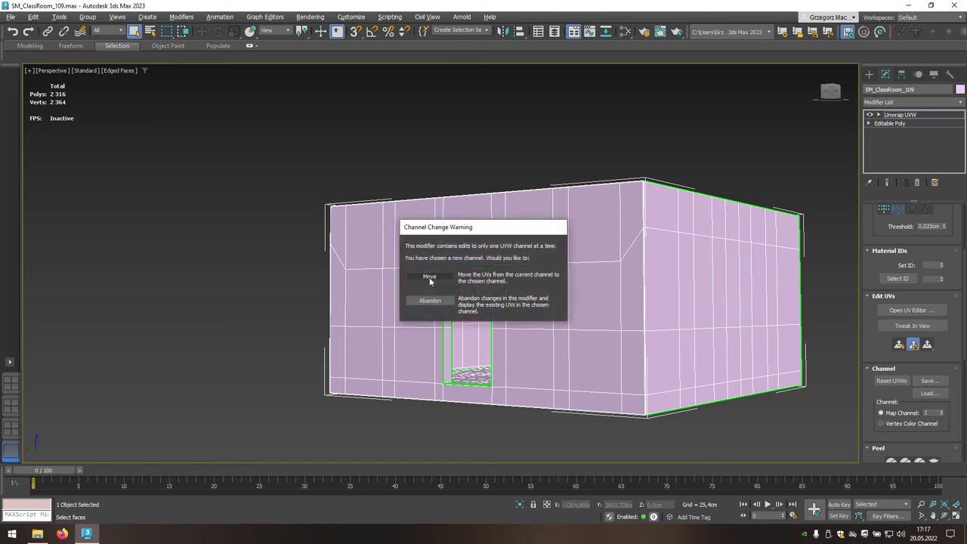
{"action": "left_click", "coordinate": [429, 279]}
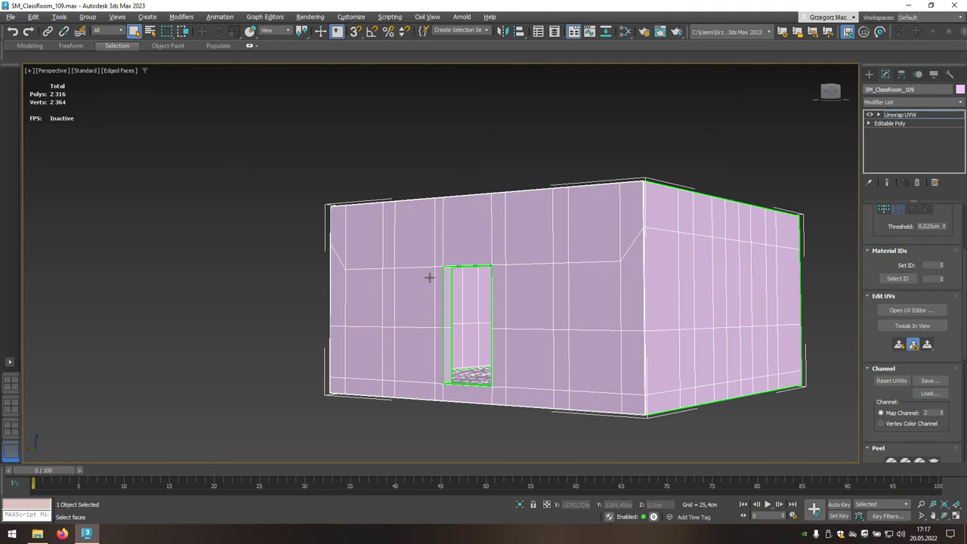
{"action": "left_click", "coordinate": [906, 311]}
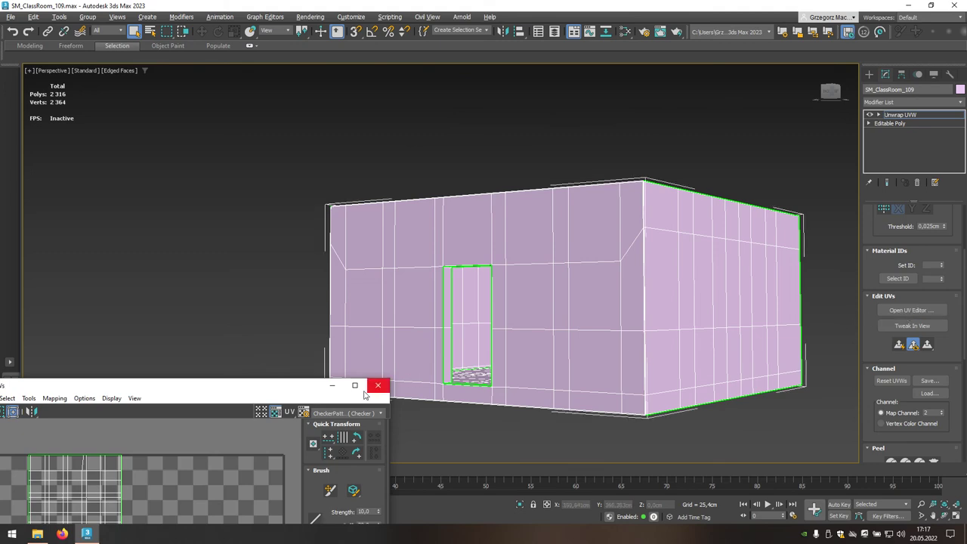
- Maximize Edit UVWs and Pack Normalize all wall UV shells into the 0–1 square
{"action": "left_click", "coordinate": [354, 385]}
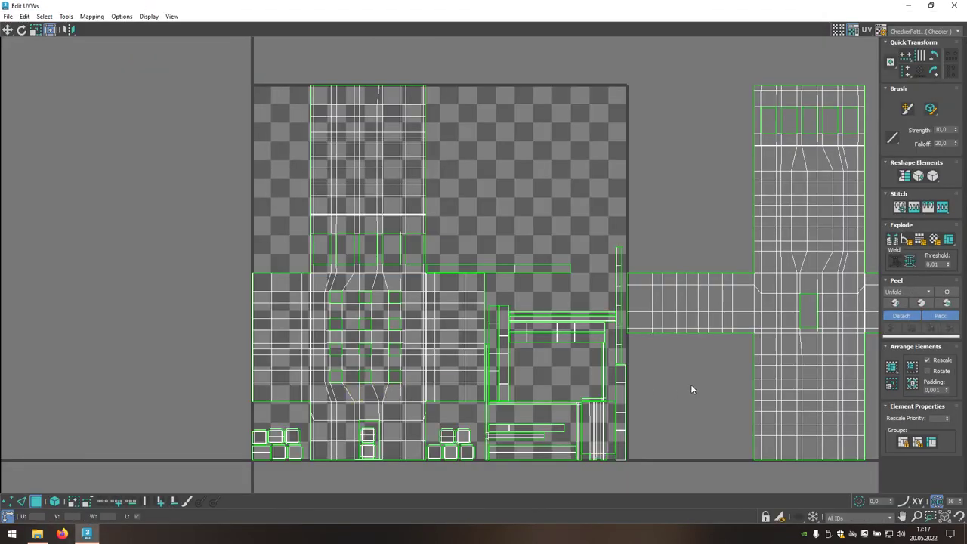
{"action": "scroll", "coordinate": [691, 389], "scroll_direction": "down", "scroll_amount": 2}
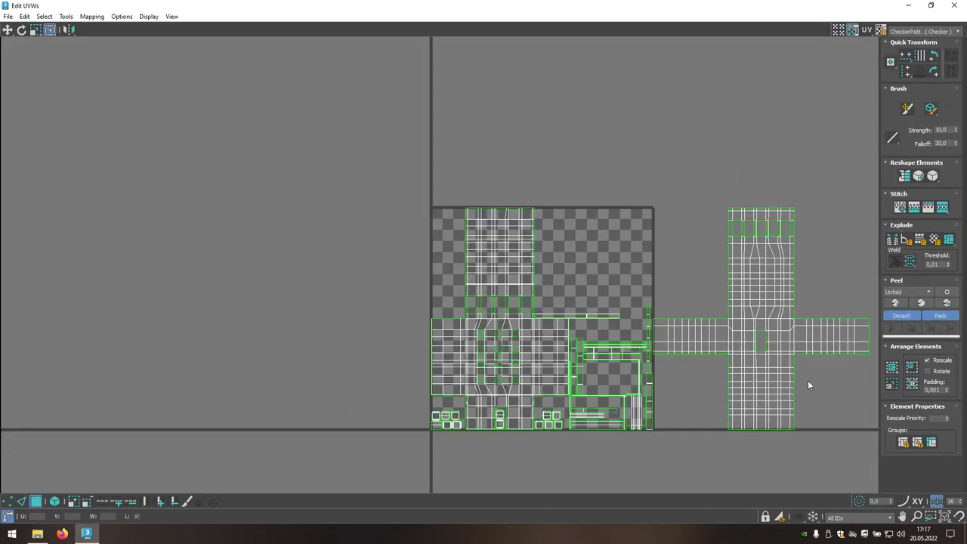
{"action": "left_click", "coordinate": [912, 385]}
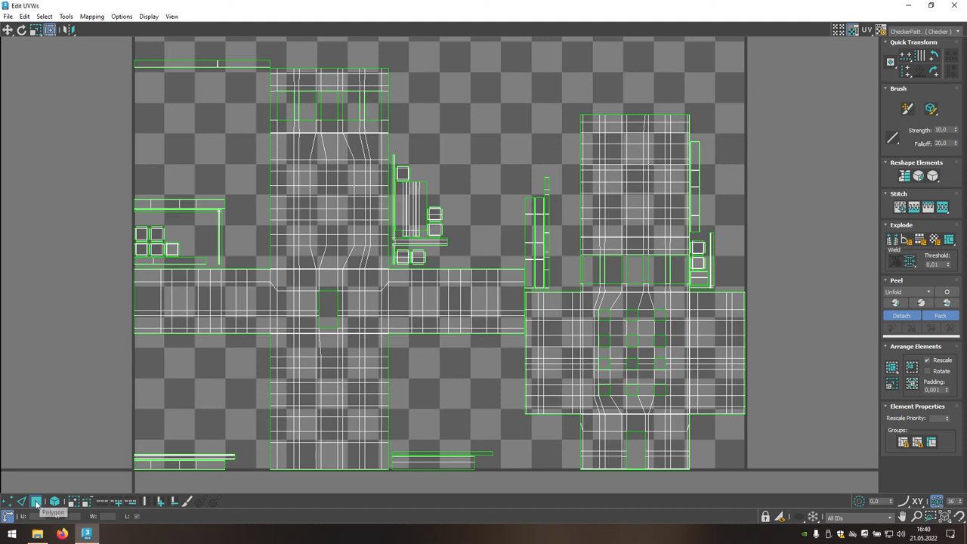
{"action": "left_click", "coordinate": [36, 501]}
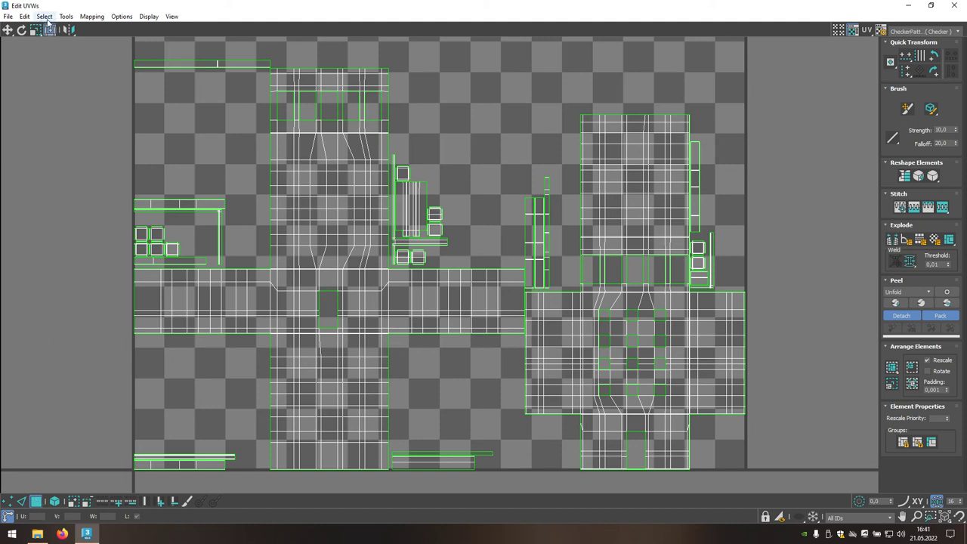
{"action": "left_click", "coordinate": [45, 16]}
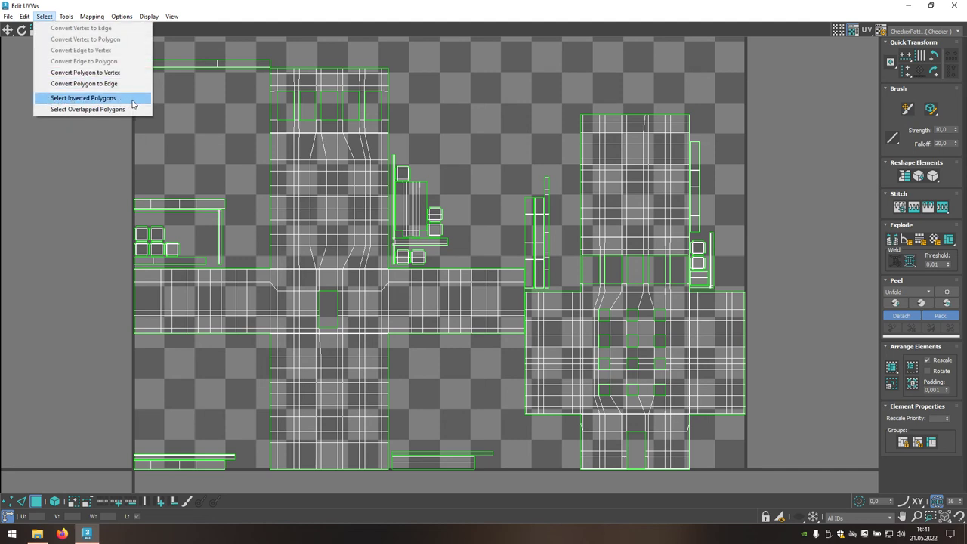
- Select Inverted Polygons and zoom in on the flipped UV shell
{"action": "left_click", "coordinate": [132, 103]}
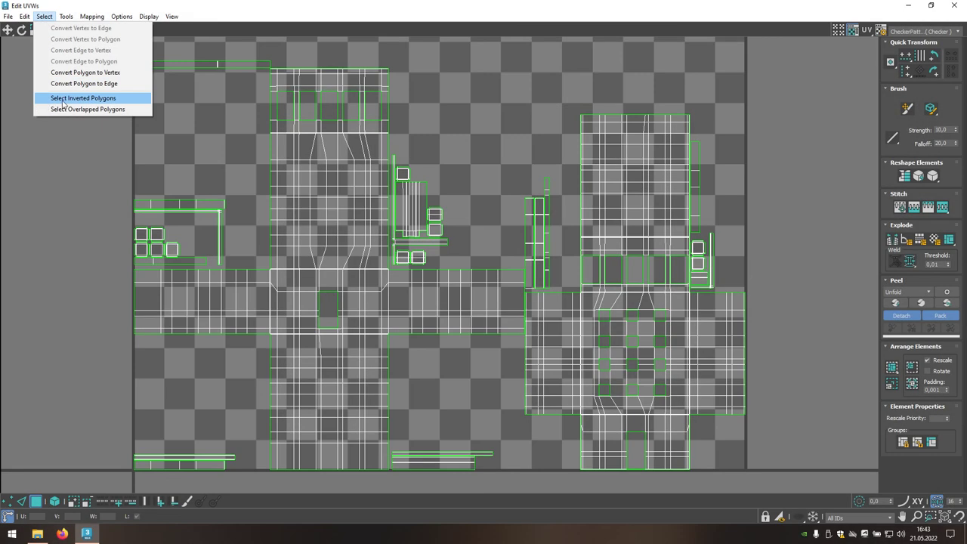
{"action": "left_click", "coordinate": [123, 102]}
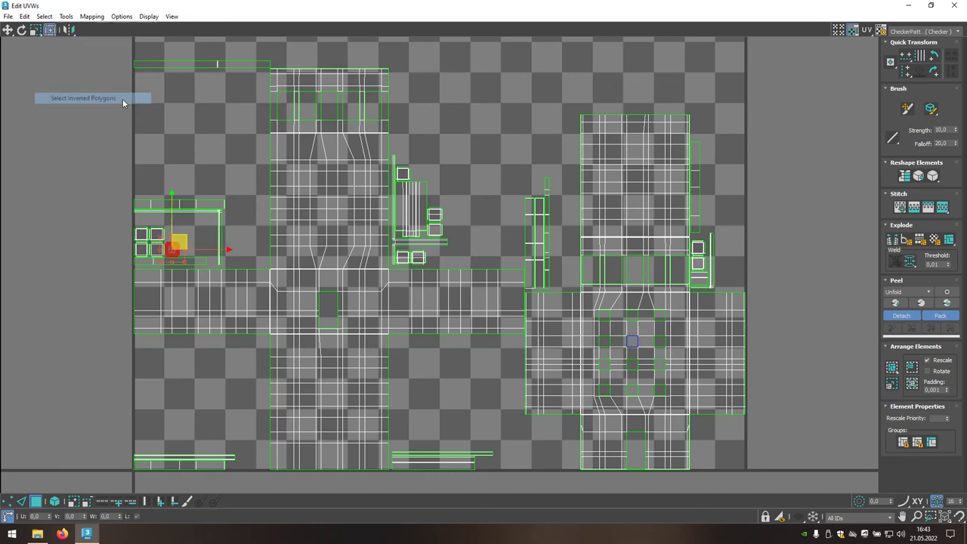
{"action": "mouse_move", "coordinate": [195, 161]}
{"action": "middle_mouse_down"}
{"action": "mouse_move", "coordinate": [244, 136]}
{"action": "mouse_move", "coordinate": [363, 129]}
{"action": "middle_mouse_up"}
{"action": "scroll", "coordinate": [339, 214], "scroll_direction": "up", "scroll_amount": 3}
{"action": "scroll", "coordinate": [339, 213], "scroll_direction": "up", "scroll_amount": 2}
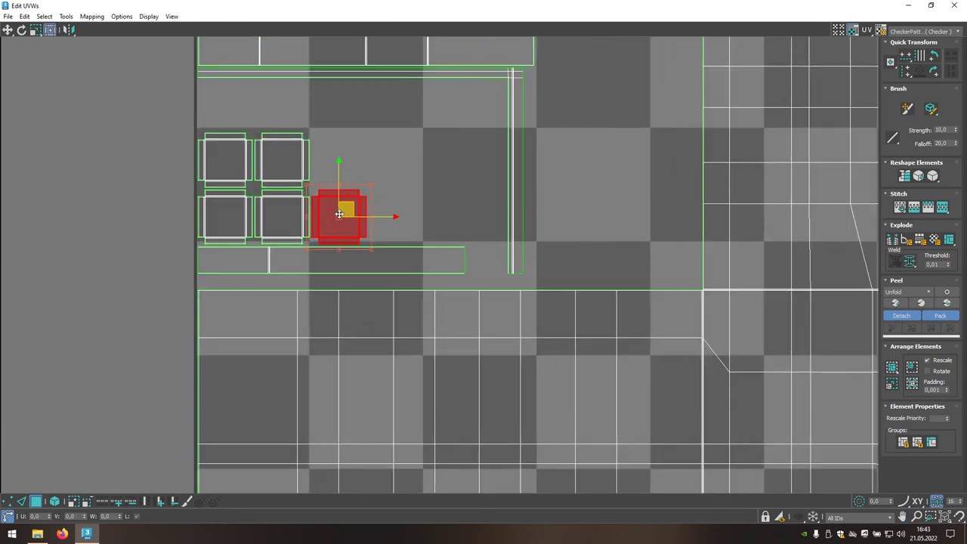
{"action": "scroll", "coordinate": [339, 214], "scroll_direction": "up", "scroll_amount": 2}
{"action": "scroll", "coordinate": [339, 213], "scroll_direction": "up", "scroll_amount": 2}
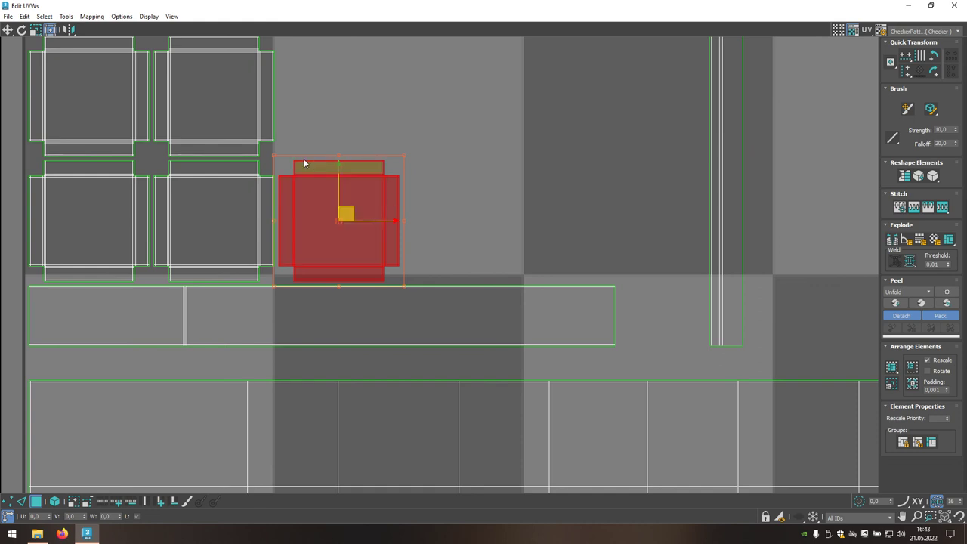
- Mirror the flipped shell vertically, then rerun Select Inverted Polygons
{"action": "left_click", "coordinate": [70, 30]}
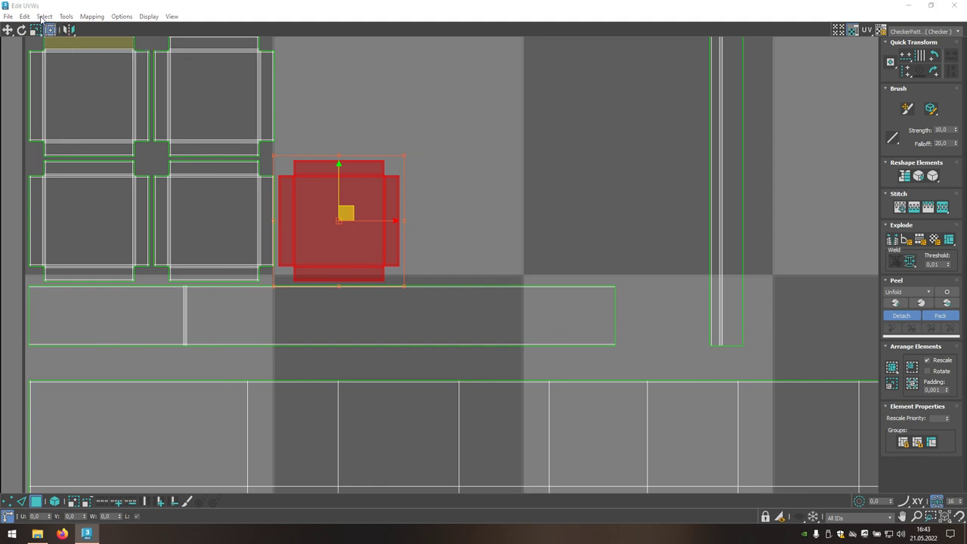
{"action": "left_click", "coordinate": [43, 17]}
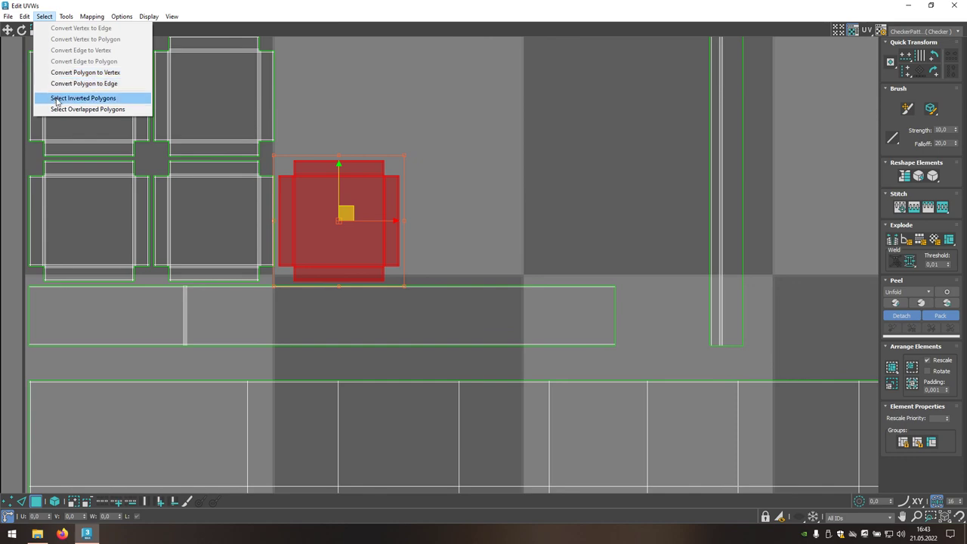
{"action": "left_click", "coordinate": [112, 98]}
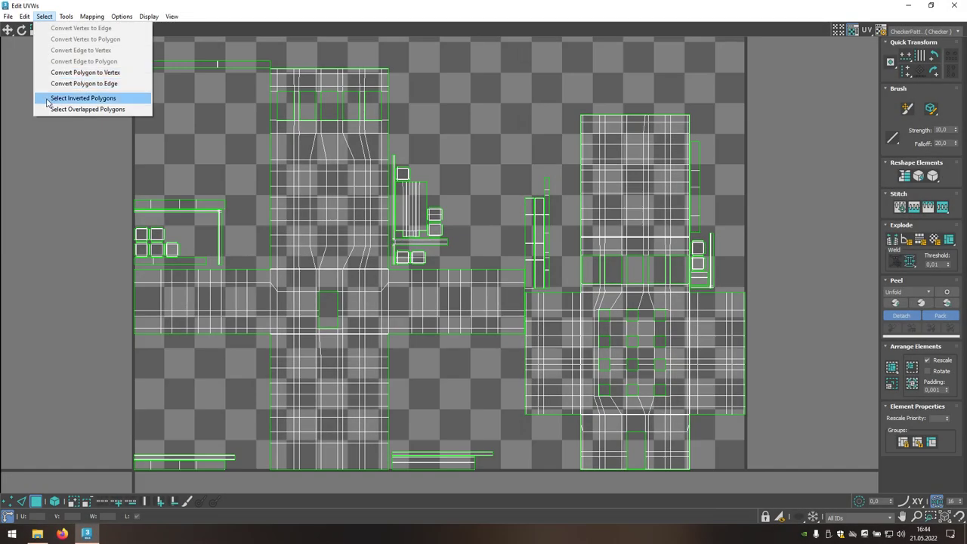
- Reselect the inverted polygons and zoom in on the small flipped polygon
{"action": "left_click", "coordinate": [120, 101]}
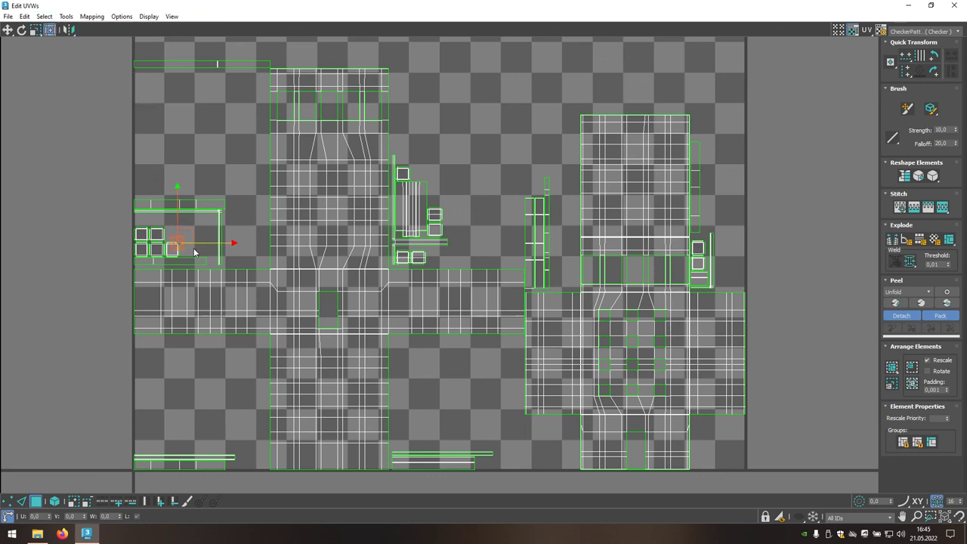
{"action": "scroll", "coordinate": [194, 253], "scroll_direction": "up", "scroll_amount": 3}
{"action": "scroll", "coordinate": [174, 234], "scroll_direction": "up", "scroll_amount": 3}
{"action": "scroll", "coordinate": [172, 234], "scroll_direction": "up", "scroll_amount": 3}
{"action": "scroll", "coordinate": [168, 241], "scroll_direction": "up", "scroll_amount": 2}
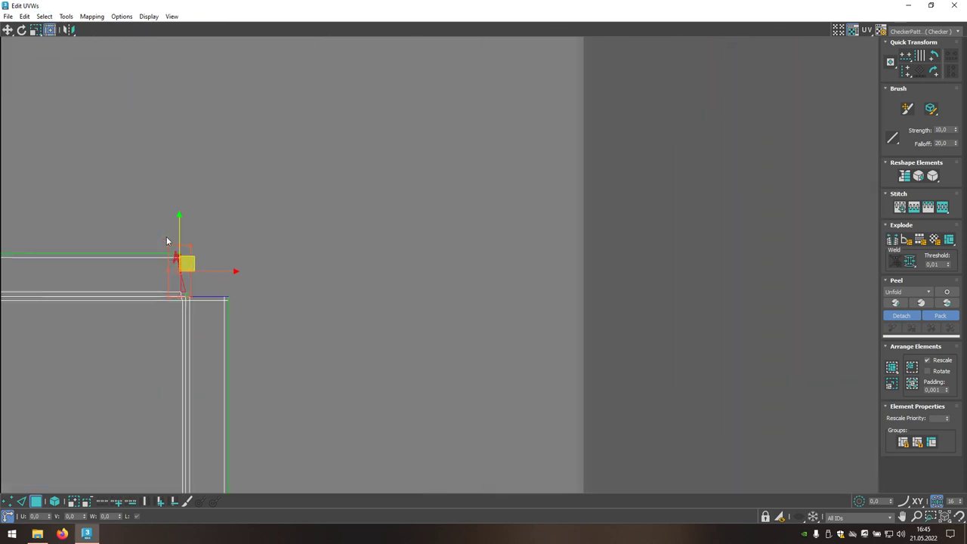
{"action": "left_click", "coordinate": [240, 254]}
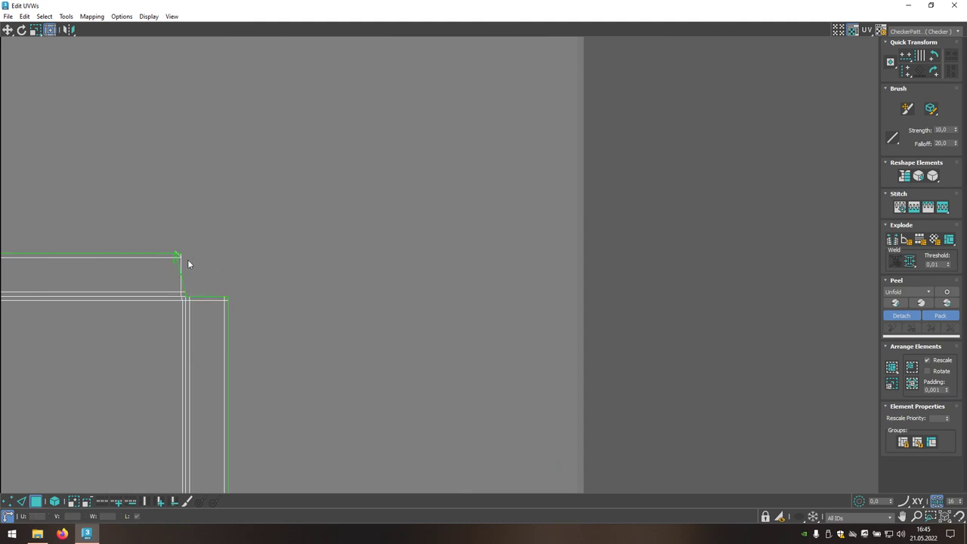
- In Vertex mode, drag the polygon's corner vertex so the face is no longer flipped
{"action": "left_click", "coordinate": [12, 502]}
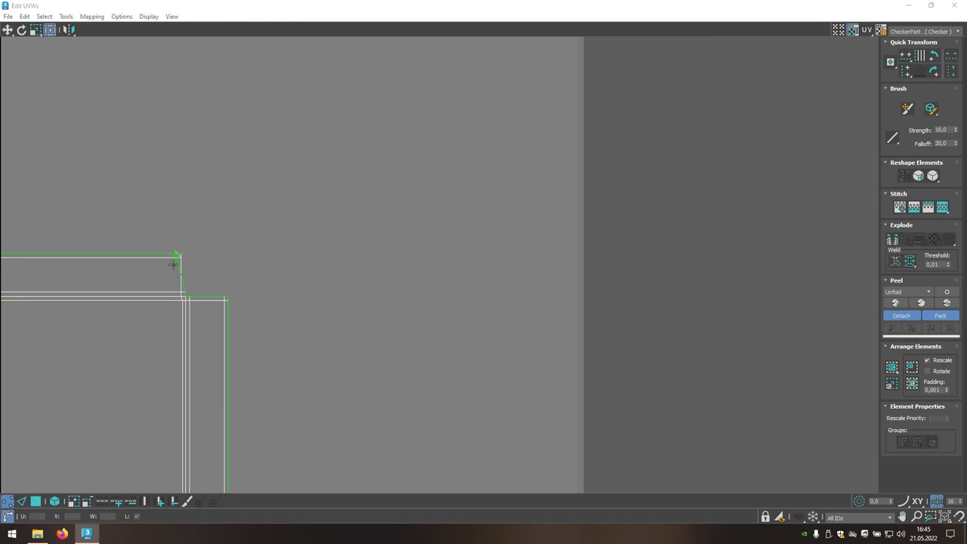
{"action": "left_click", "coordinate": [178, 256]}
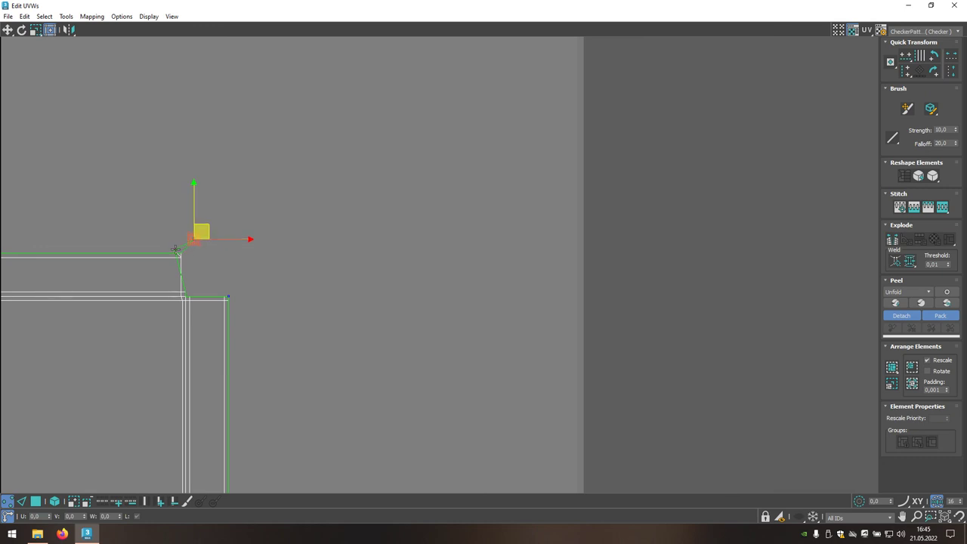
{"action": "mouse_move", "coordinate": [175, 249]}
{"action": "left_mouse_down"}
{"action": "mouse_move", "coordinate": [187, 257]}
{"action": "mouse_move", "coordinate": [190, 246]}
{"action": "mouse_move", "coordinate": [186, 254]}
{"action": "left_mouse_up"}
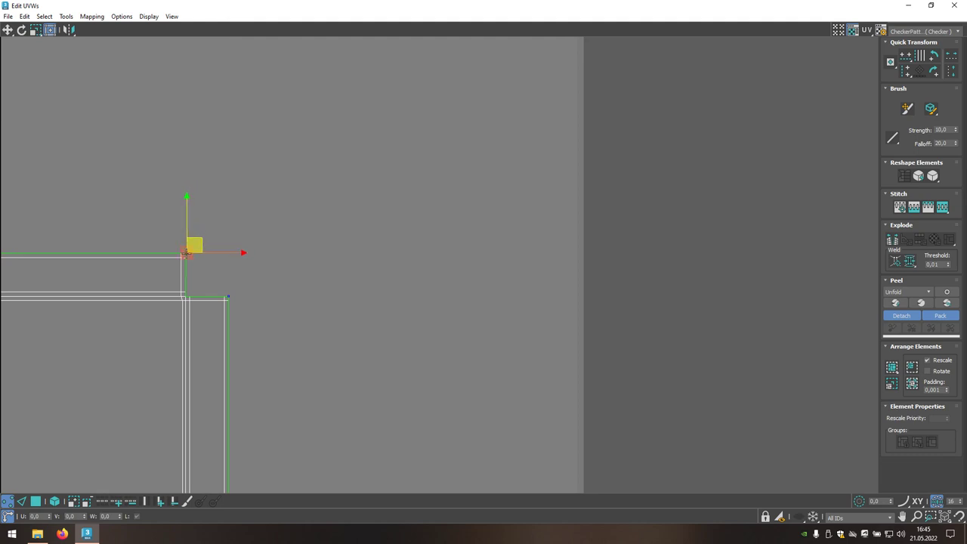
{"action": "left_click", "coordinate": [204, 266]}
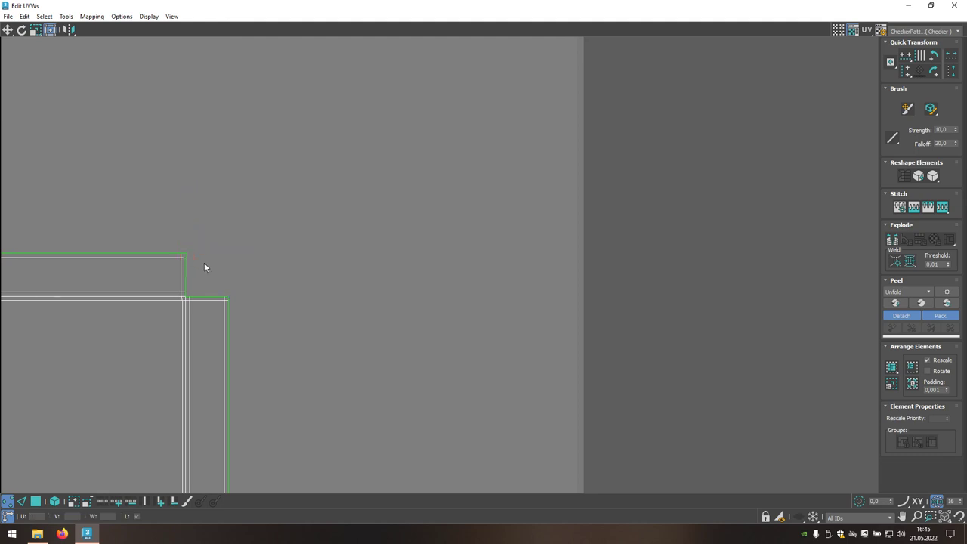
- Back in Polygon mode, rerun Select Inverted Polygons to confirm none remain
{"action": "left_click", "coordinate": [36, 501]}
{"action": "left_click", "coordinate": [67, 164]}
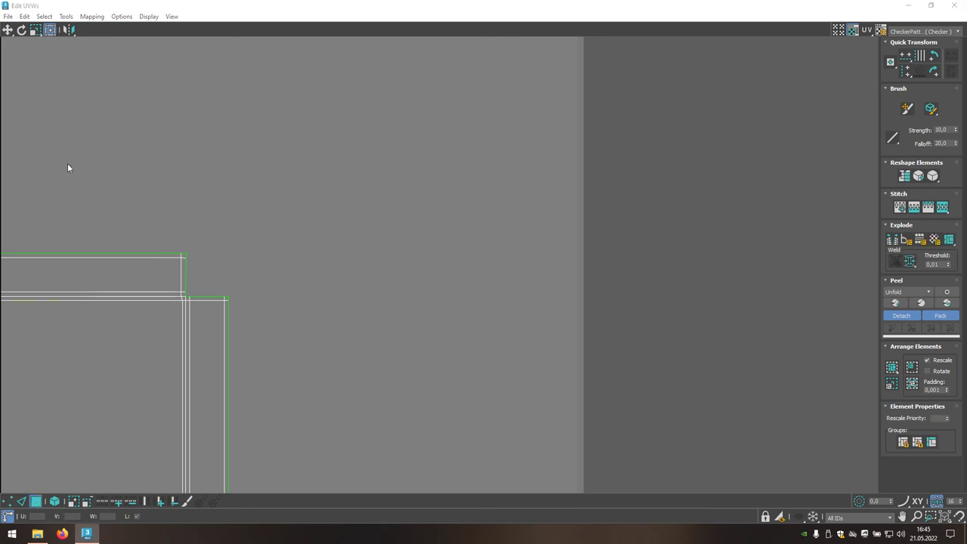
{"action": "left_click", "coordinate": [46, 17]}
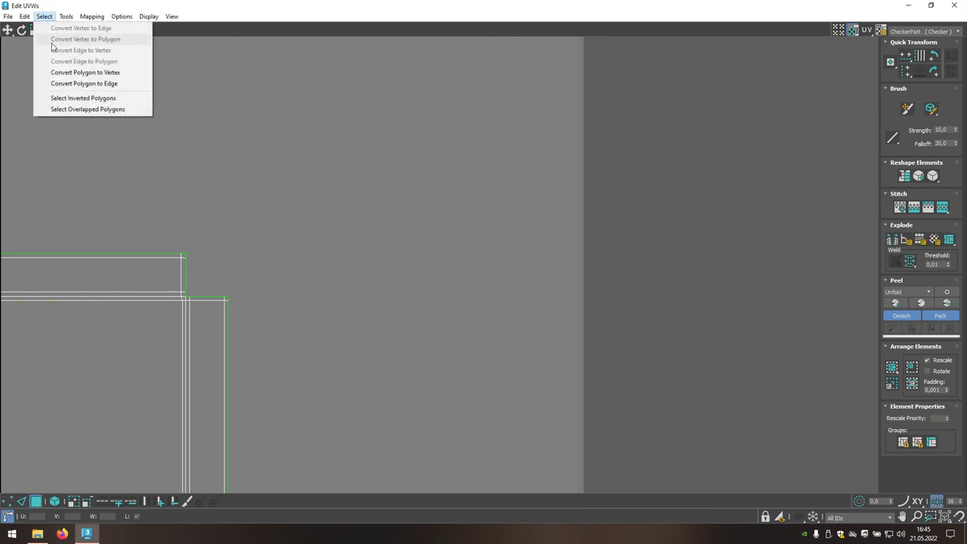
{"action": "left_click", "coordinate": [67, 99]}
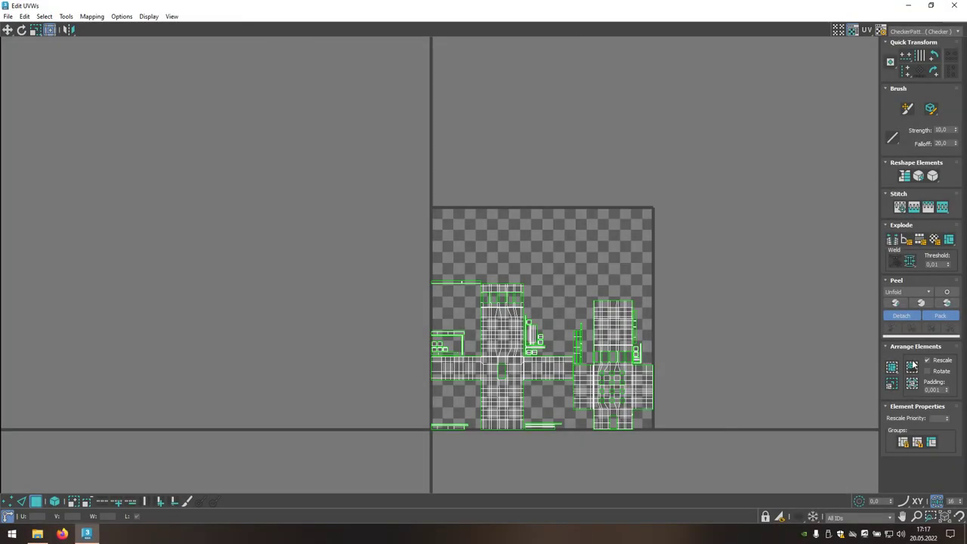
- Close Edit UVWs, collapse the Unwrap UVW stack to Editable Poly, then deselect and zoom extents
{"action": "left_click", "coordinate": [952, 6]}
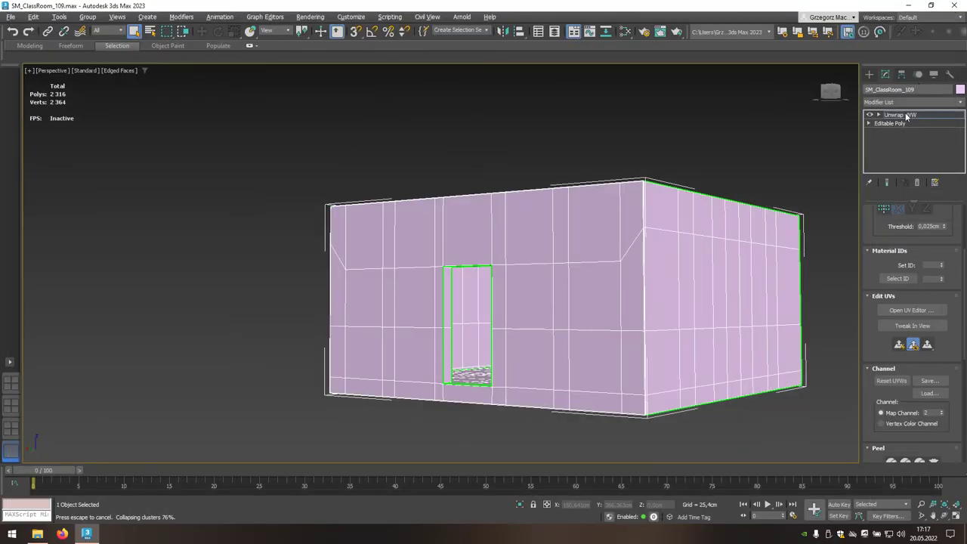
{"action": "right_click", "coordinate": [906, 115]}
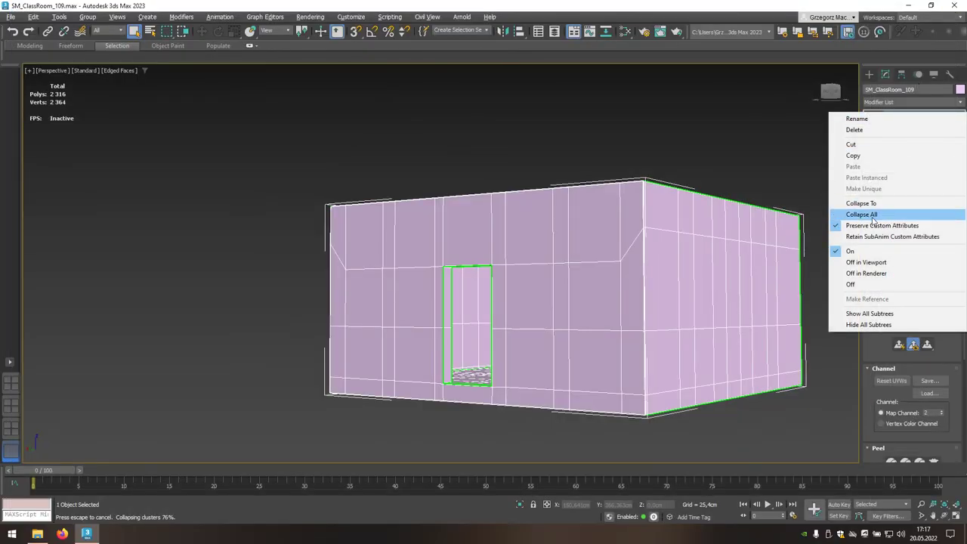
{"action": "left_click", "coordinate": [841, 219]}
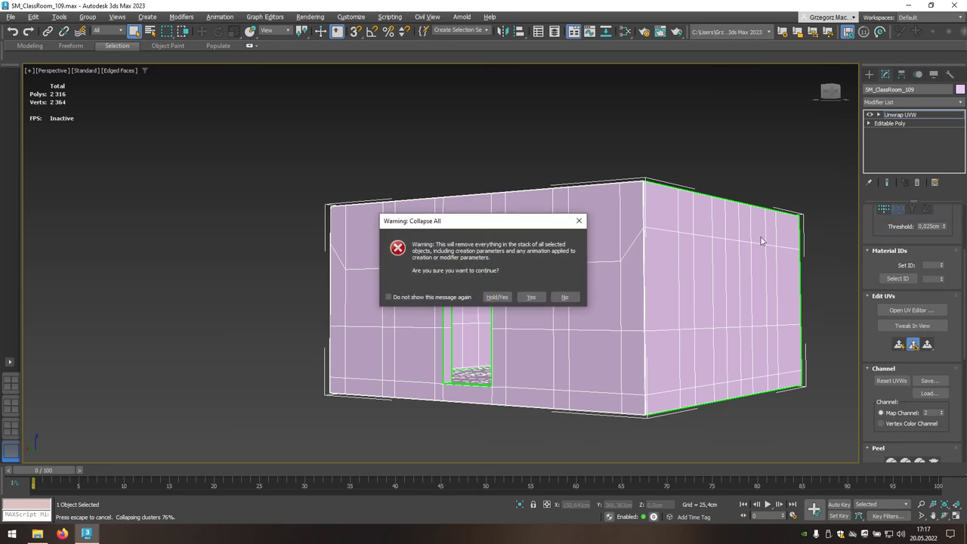
{"action": "left_click", "coordinate": [530, 297]}
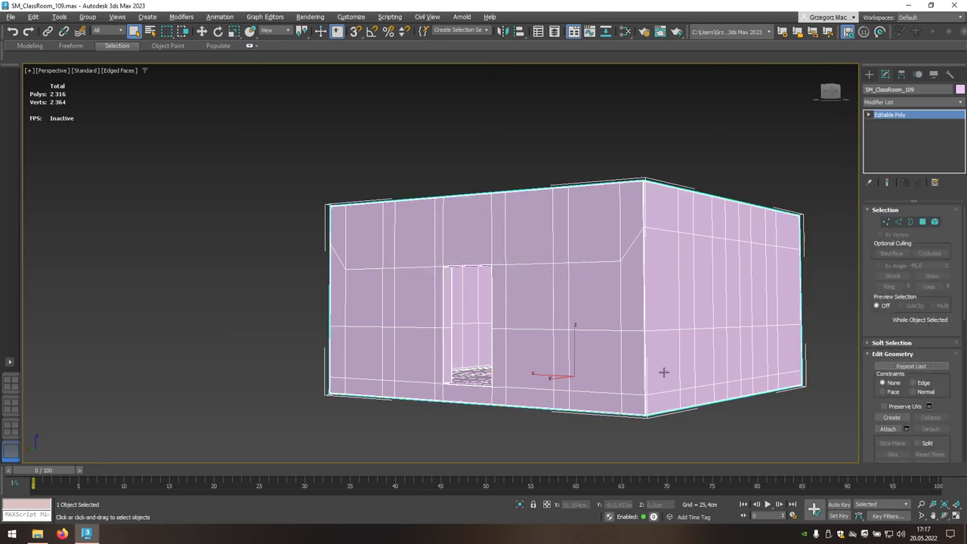
{"action": "left_click", "coordinate": [716, 435]}
{"action": "key", "text": "z"}
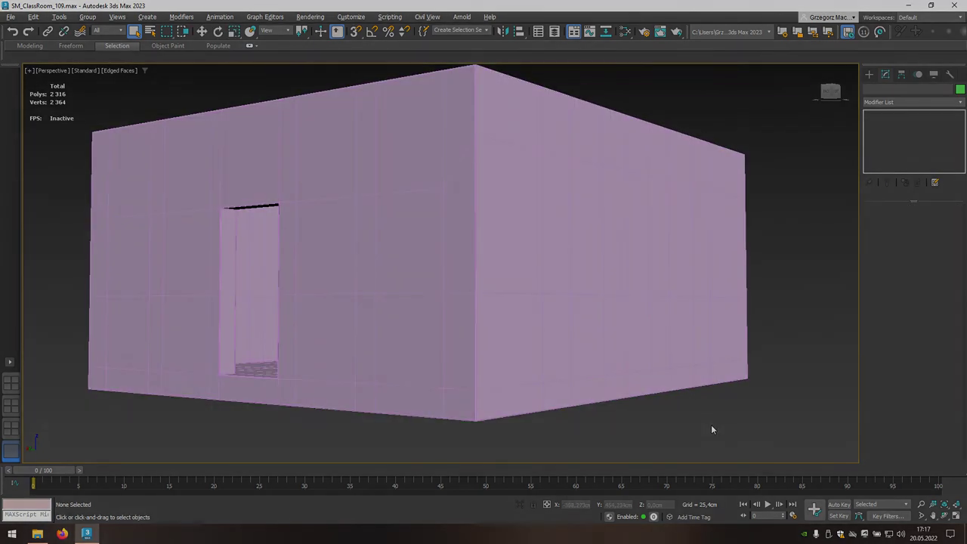